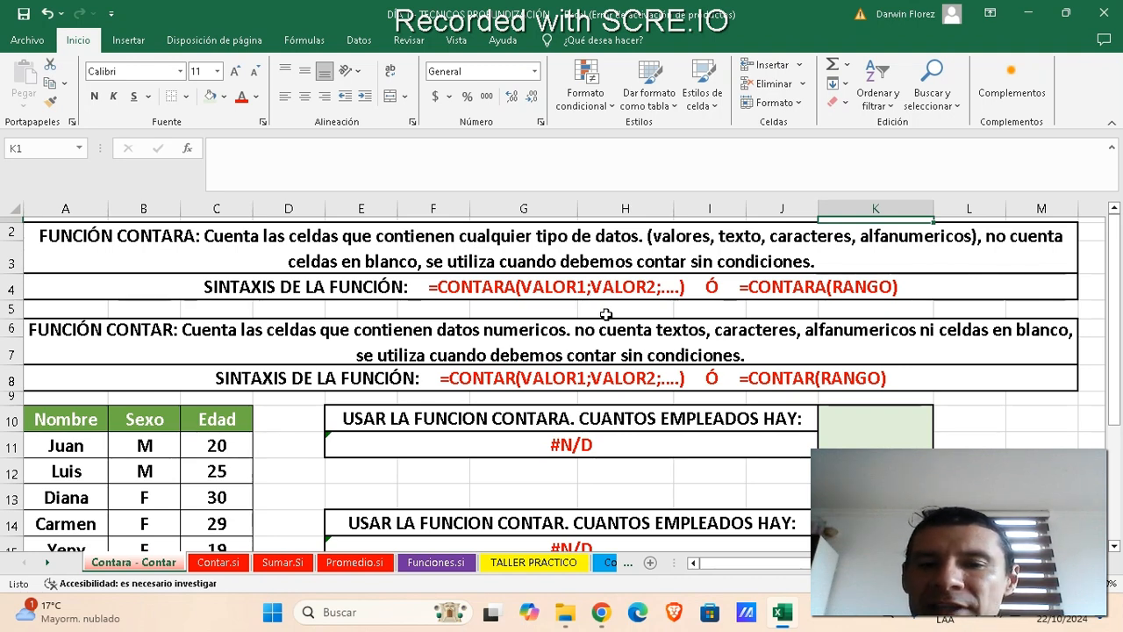
Step: Enter =CONTARA(A11:A20) in K10 to count the employees from the Nombre column
scroll(460, 436, down, 2)
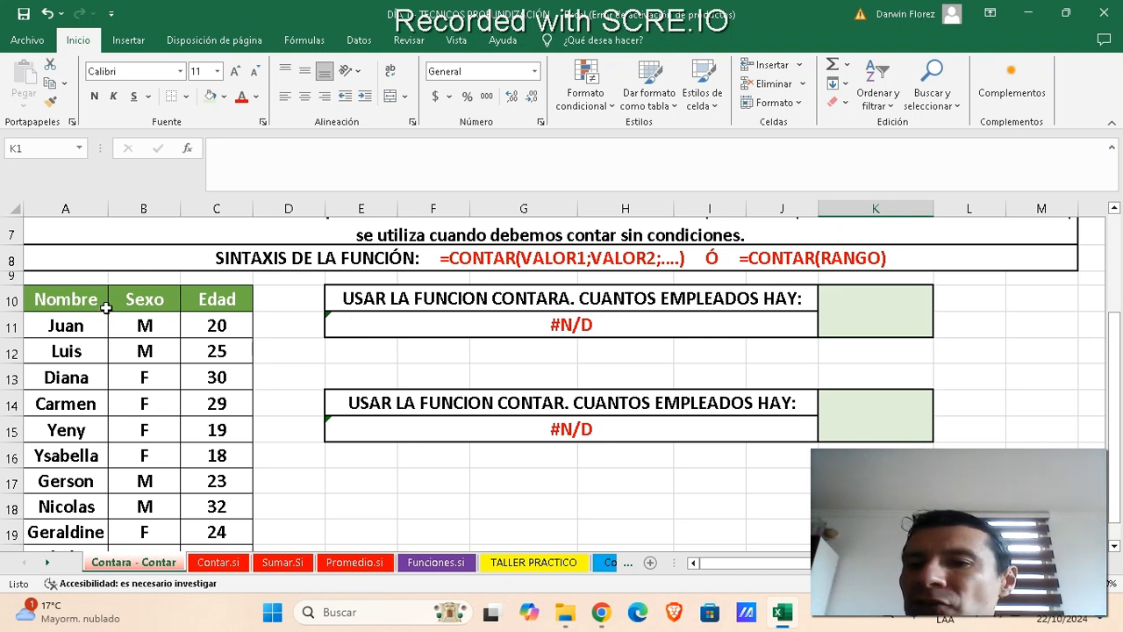
scroll(244, 404, down, 1)
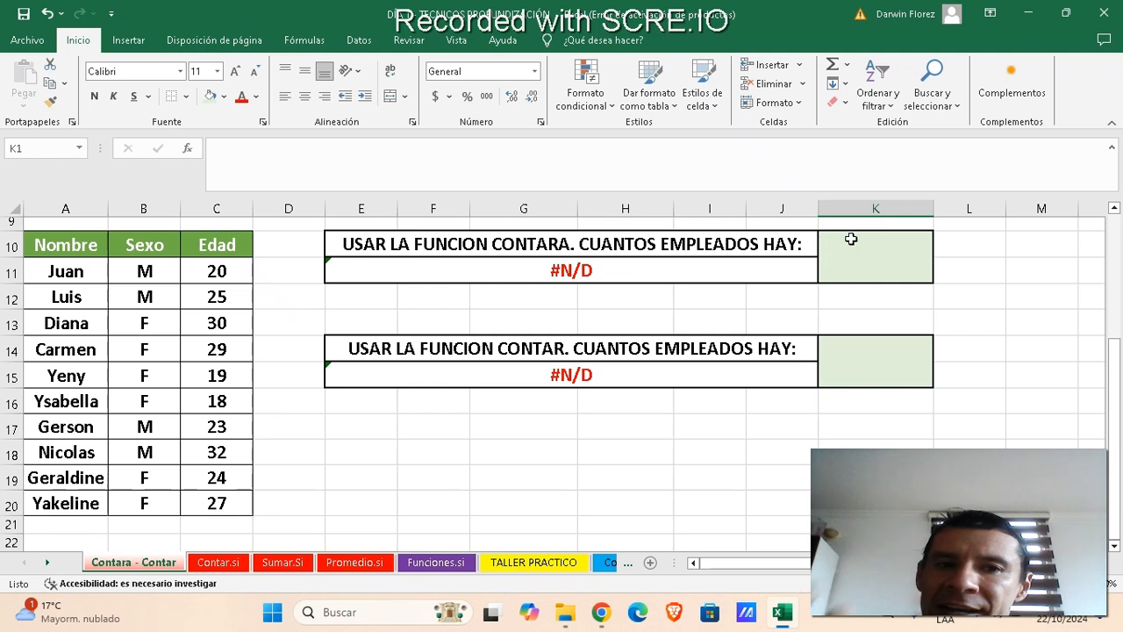
click(889, 260)
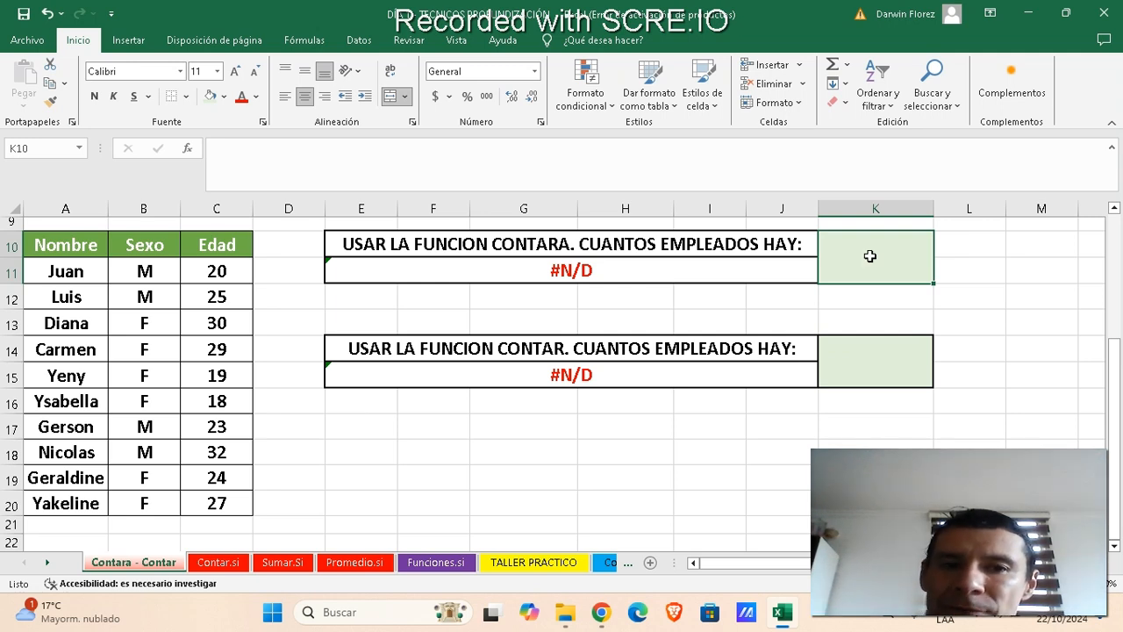
text(=con)
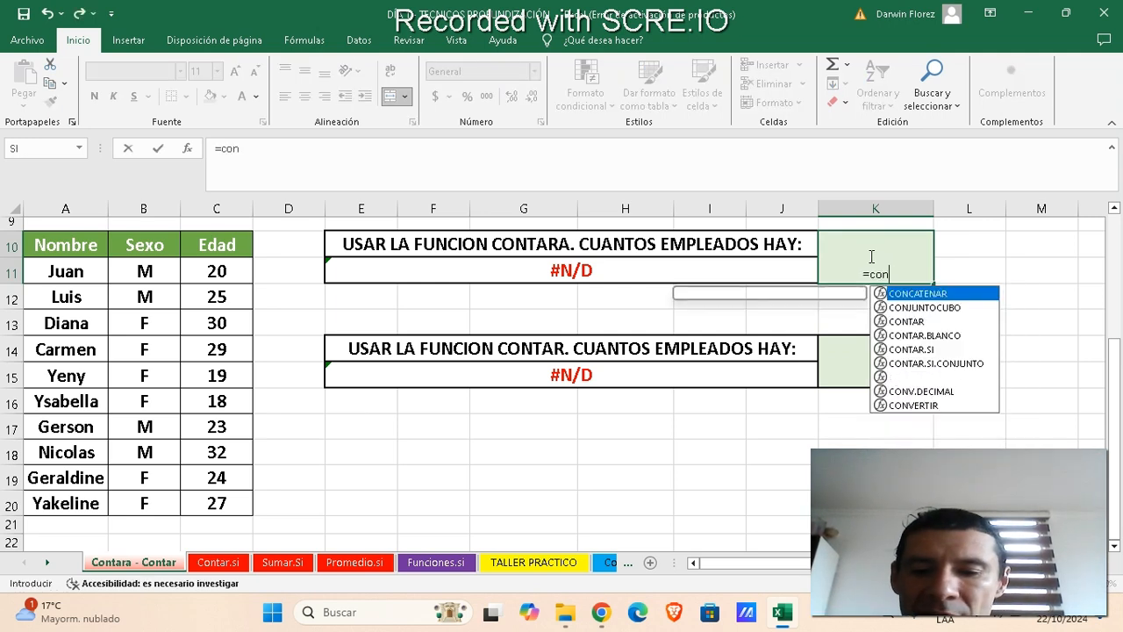
text(tara)
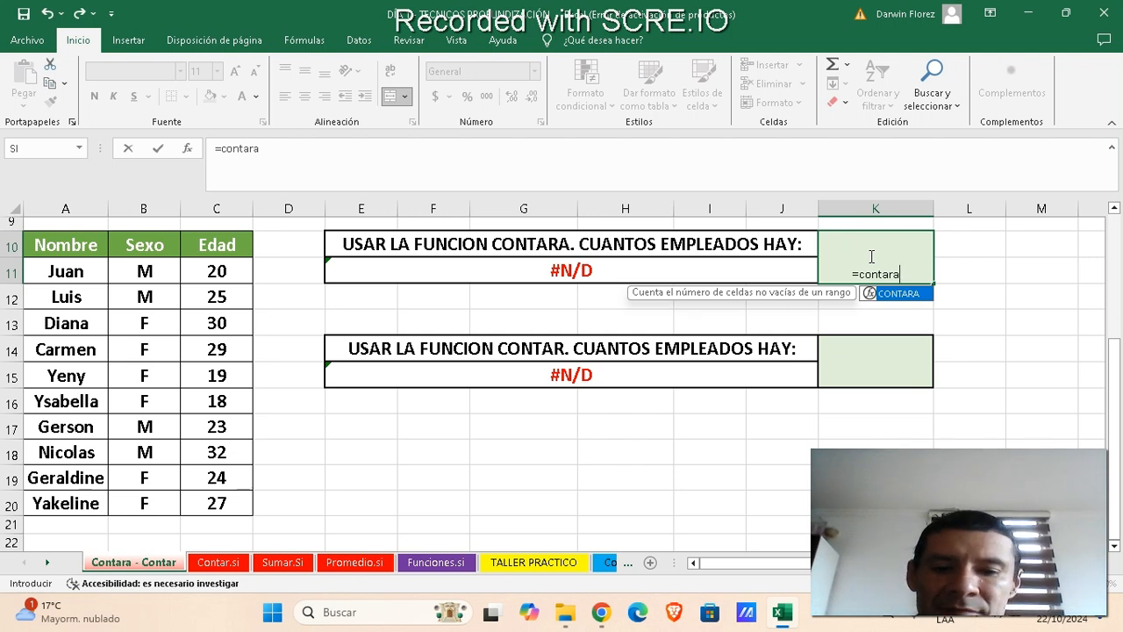
text(()
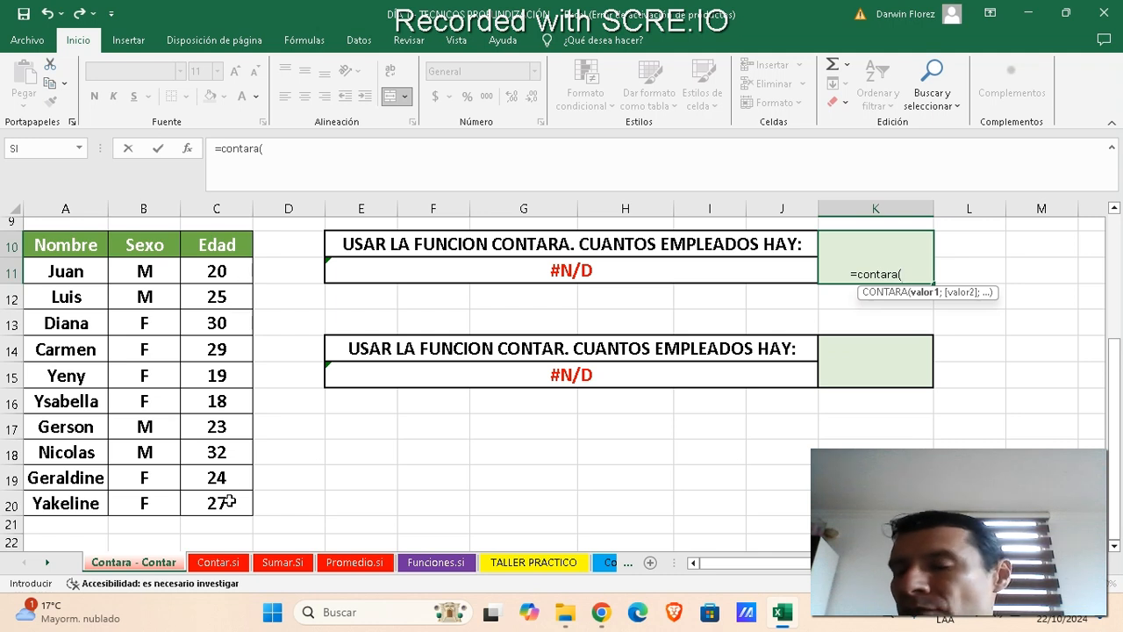
drag(79, 274, 77, 499)
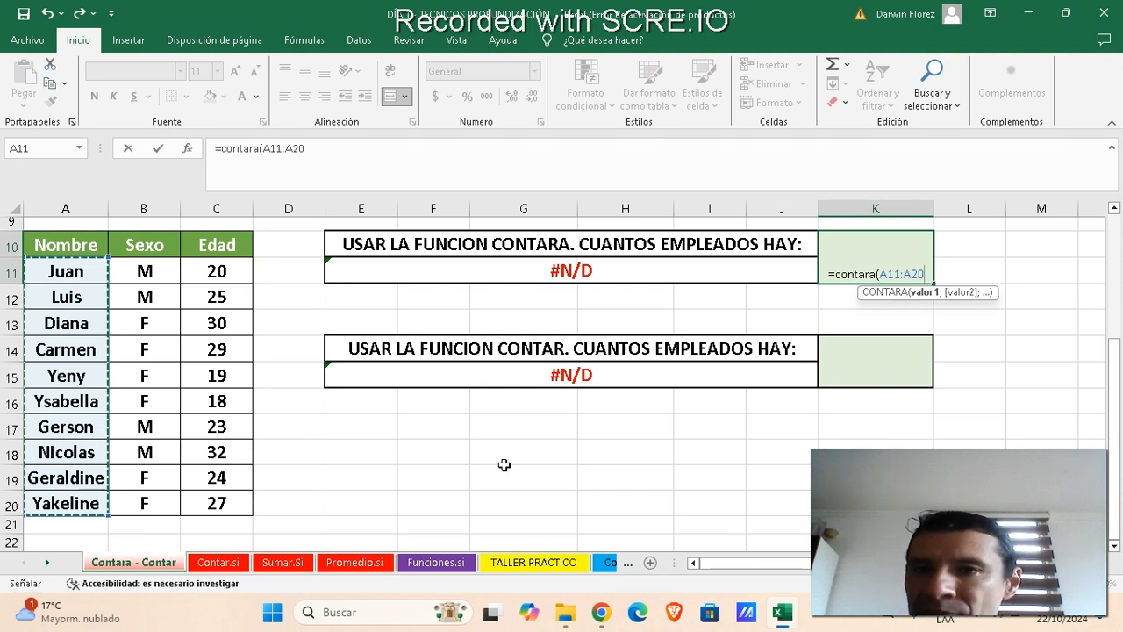
text())
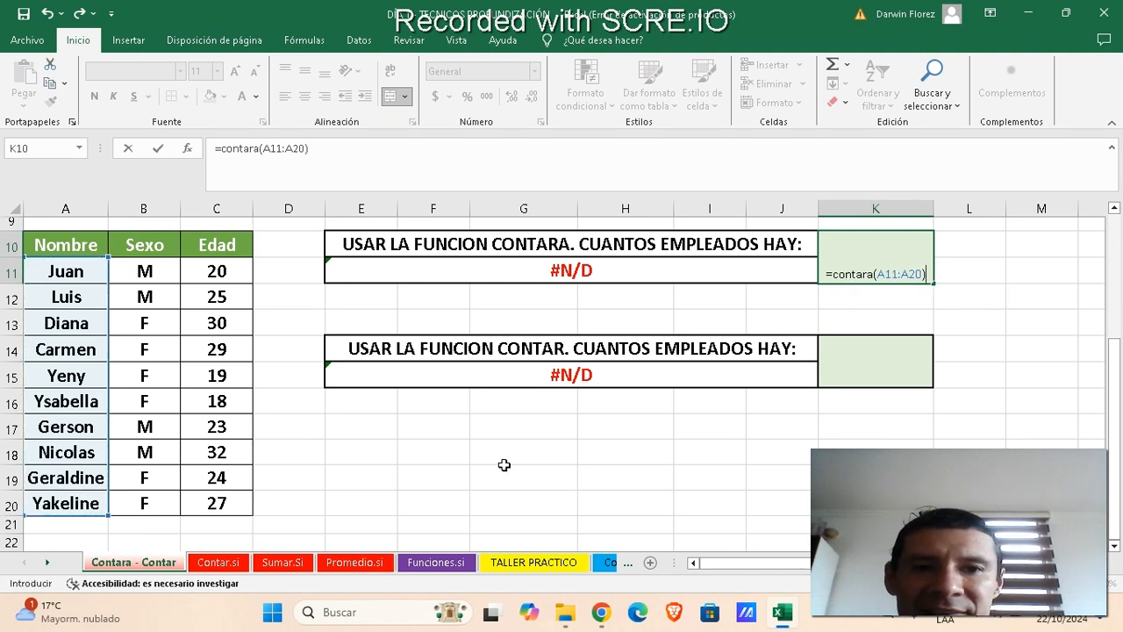
key(Return)
Step: Format the result in K10 as bold, vertically centred text with font size 24
click(902, 258)
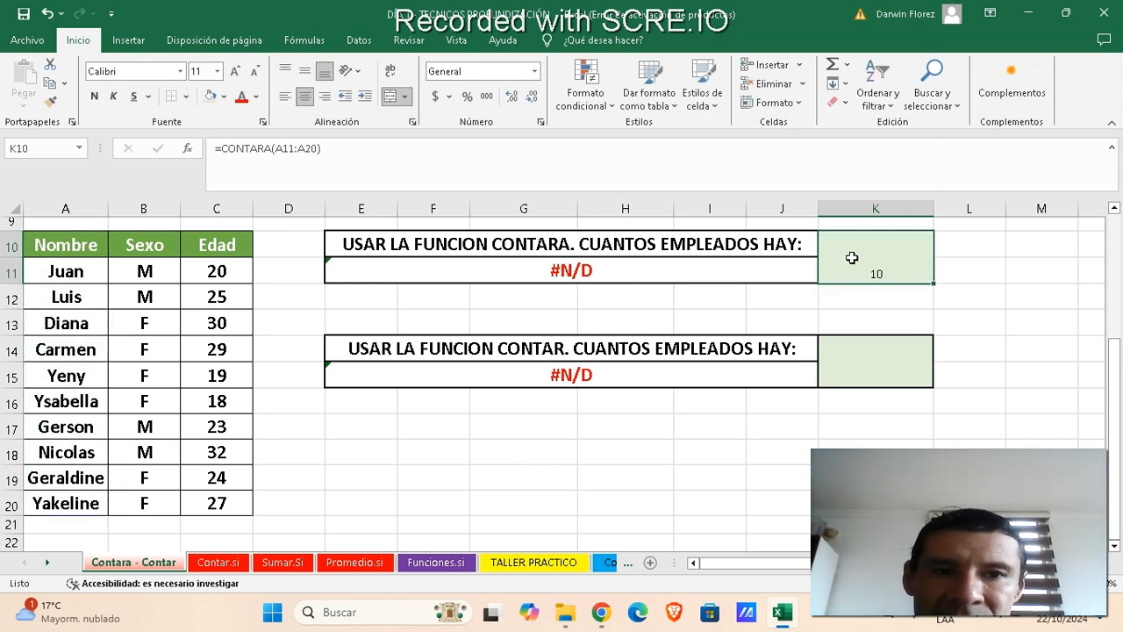
click(217, 71)
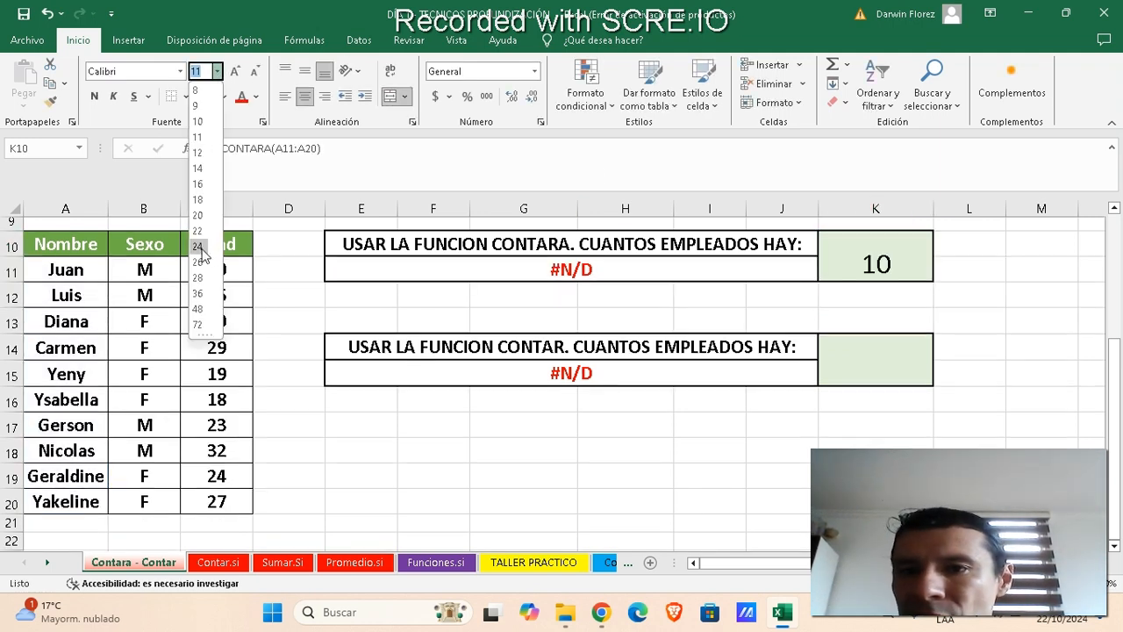
click(200, 249)
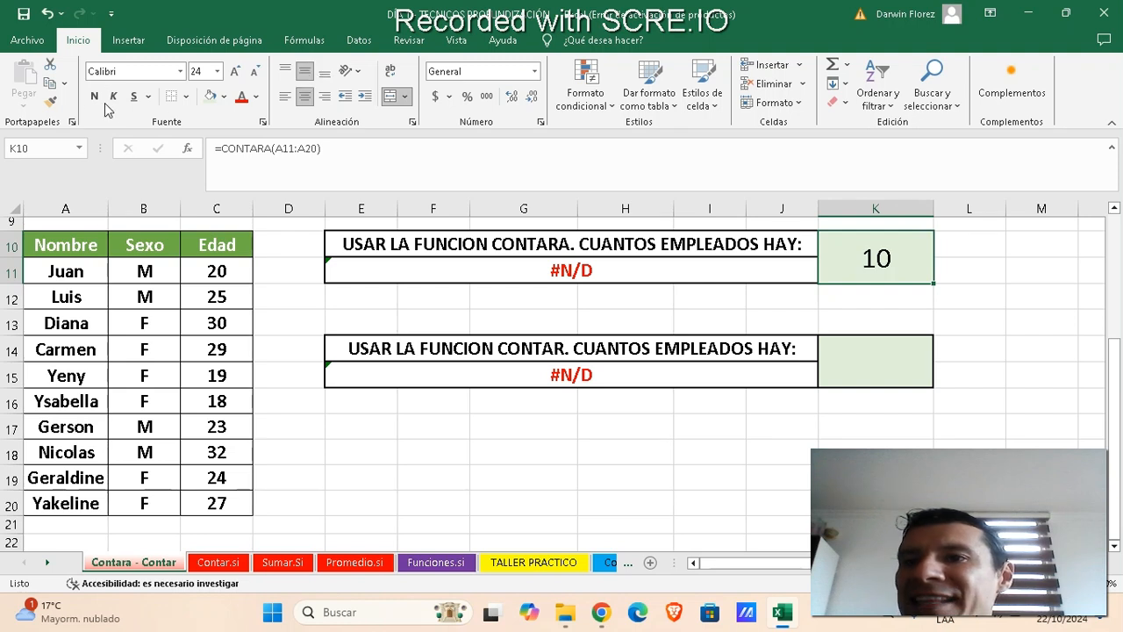
Step: Change the FORMULATEXTO reference in E11 to K10 so it displays the CONTARA formula
click(624, 265)
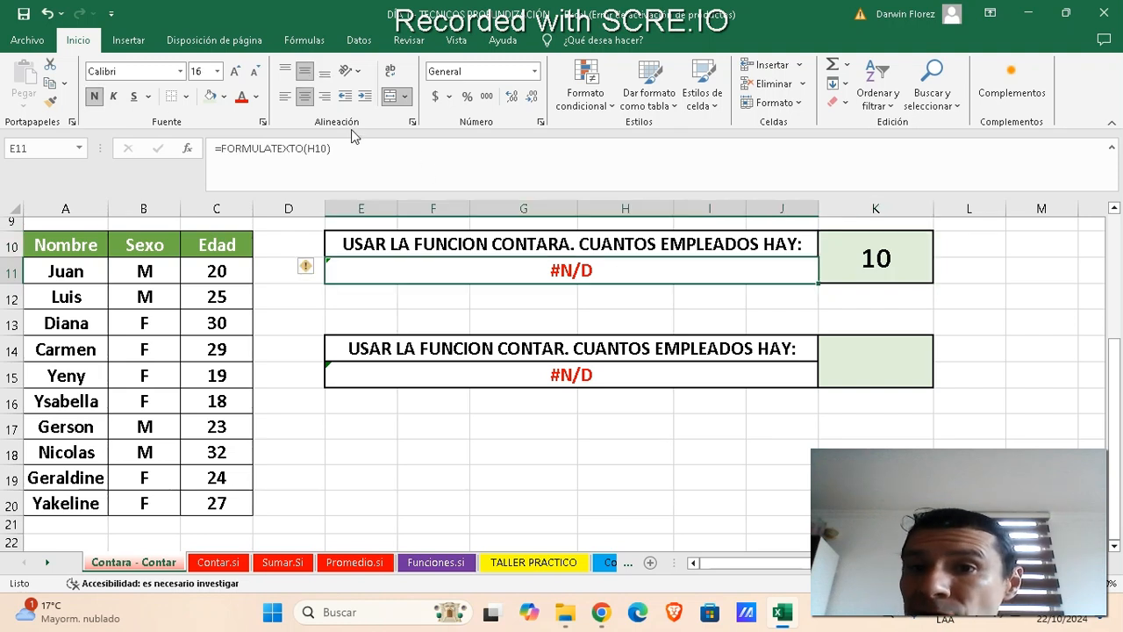
click(341, 148)
key(BackSpace)
key(BackSpace)
key(BackSpace)
key(BackSpace)
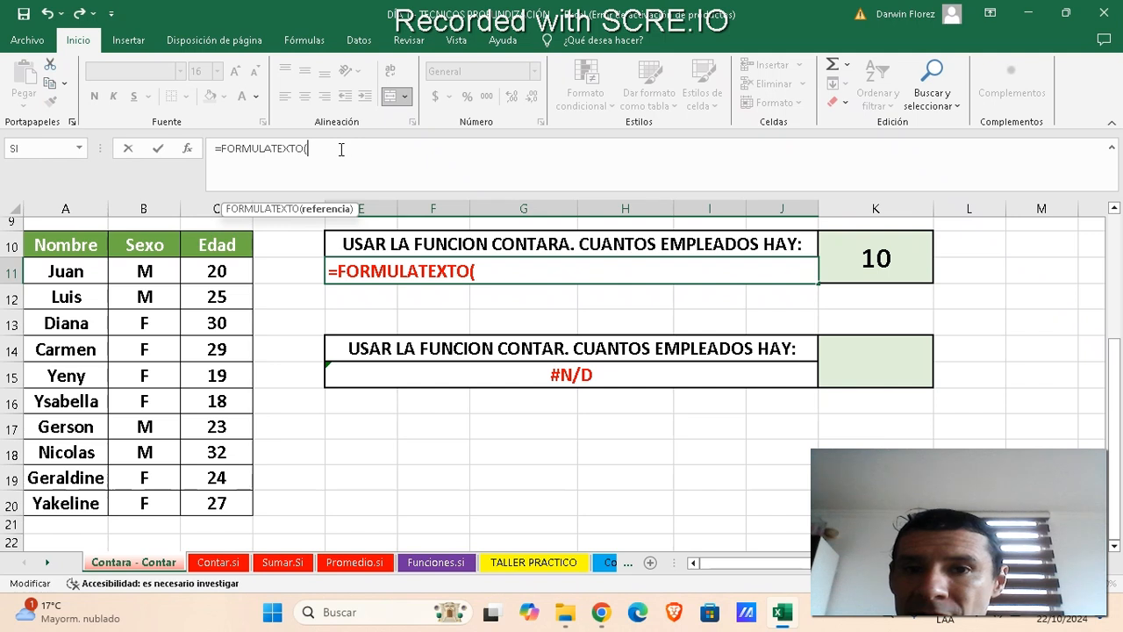
click(870, 258)
key(Return)
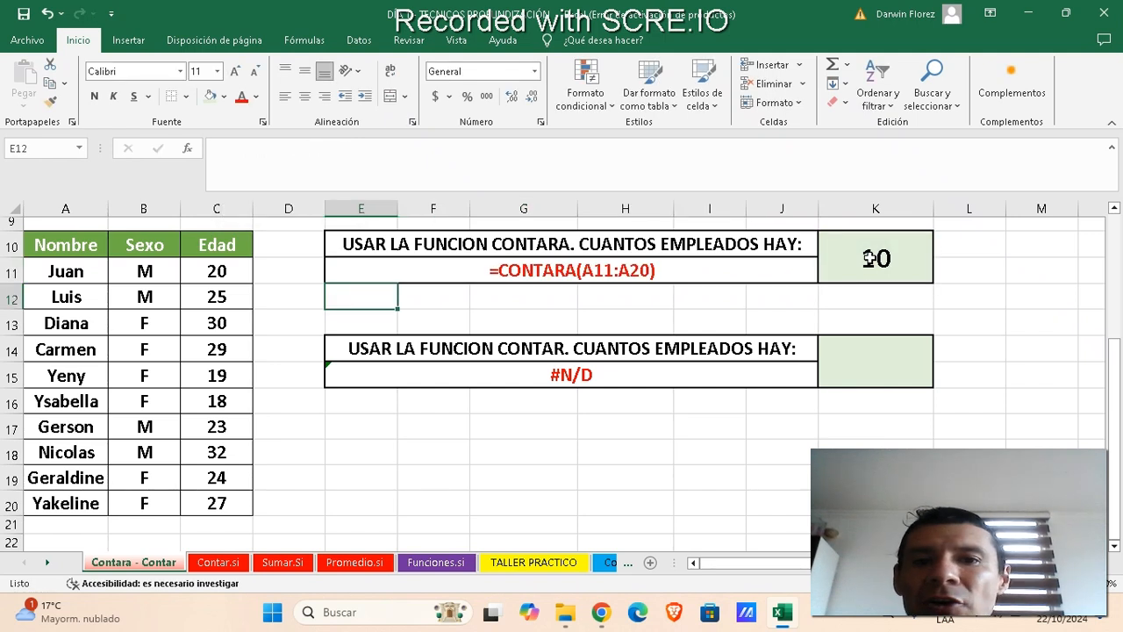
click(654, 265)
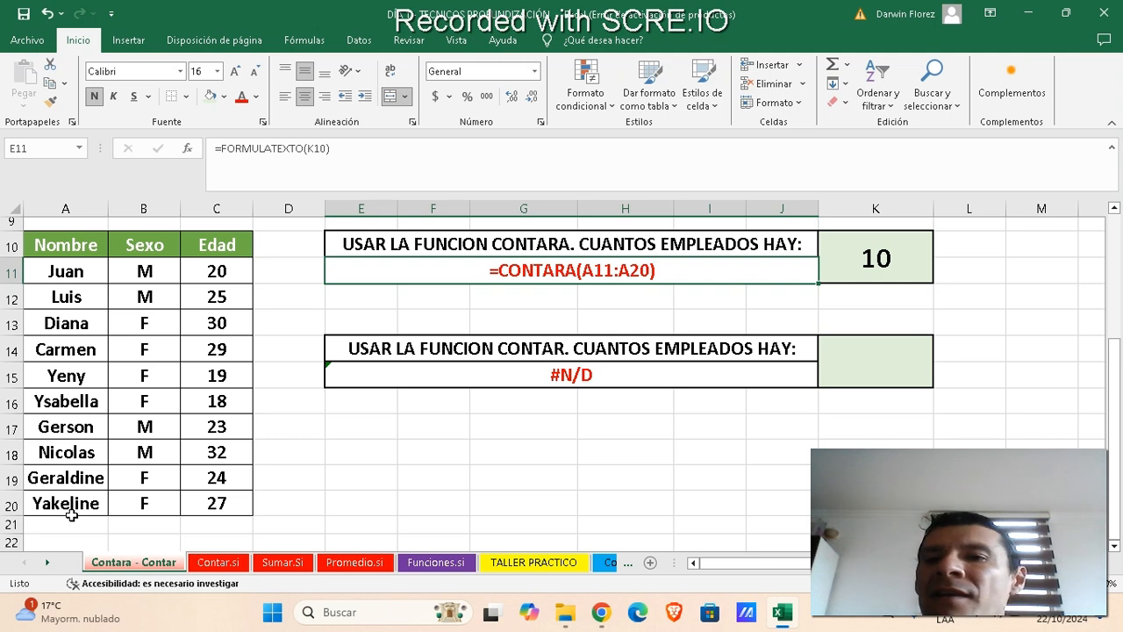
Step: Replace the formula in K10 with =CONTARA(C11:C20) to count the employees from the Edad column
click(896, 253)
key(Delete)
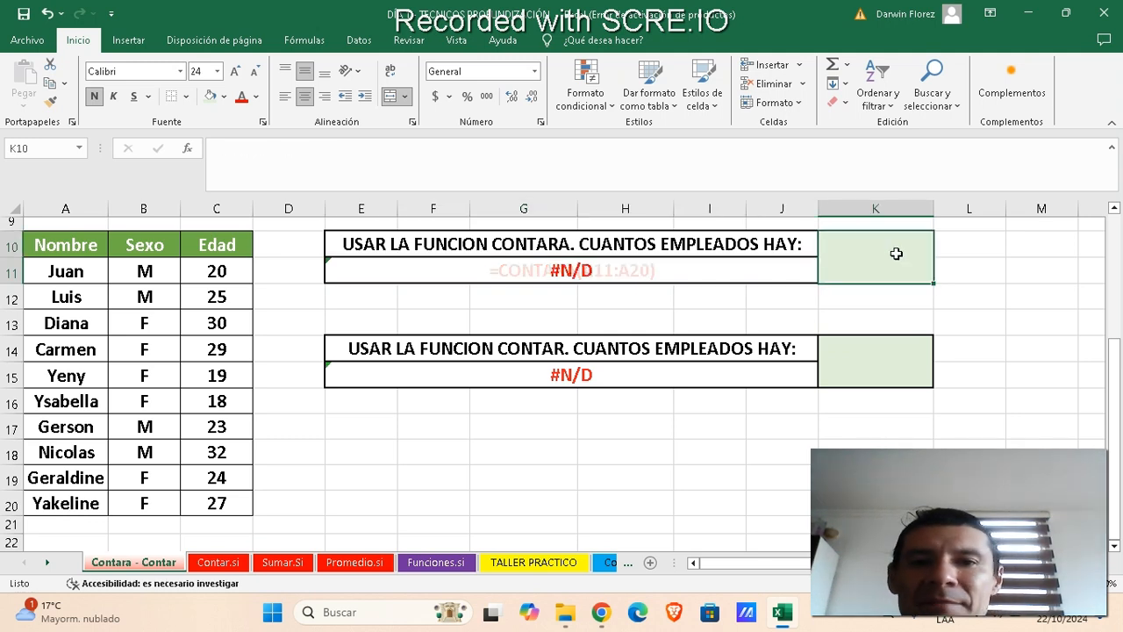
text(=)
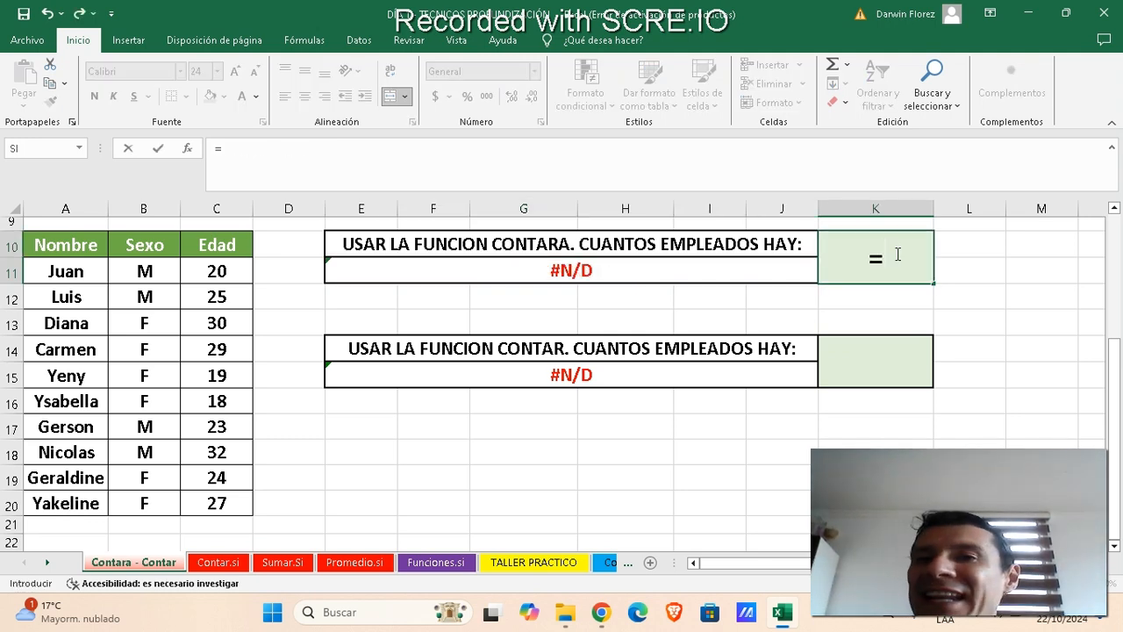
text(co)
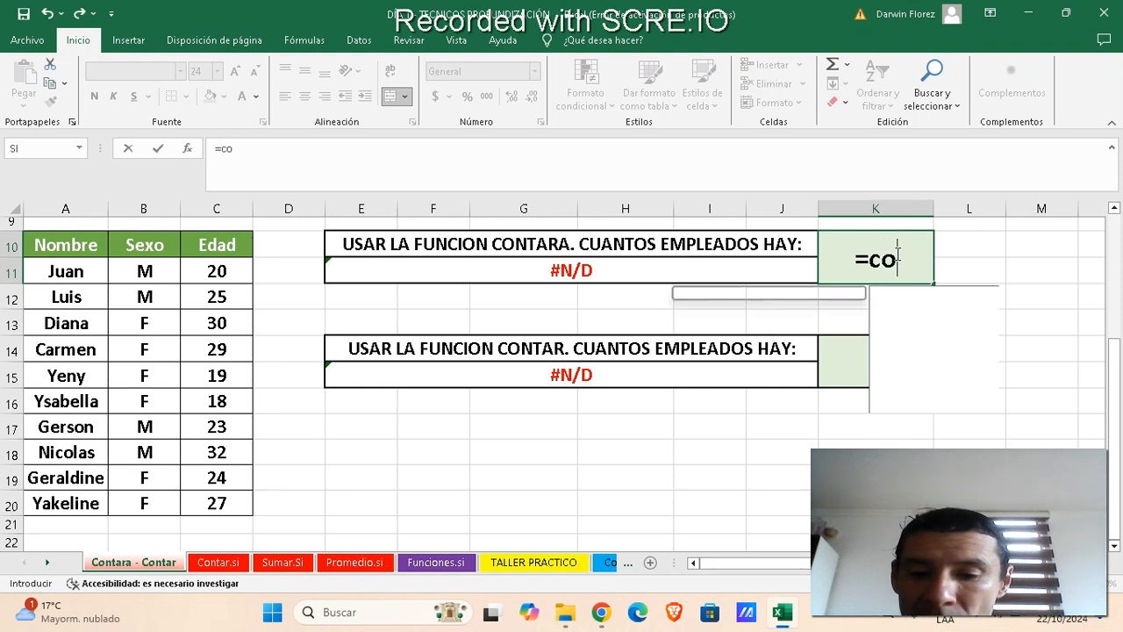
text(ntara()
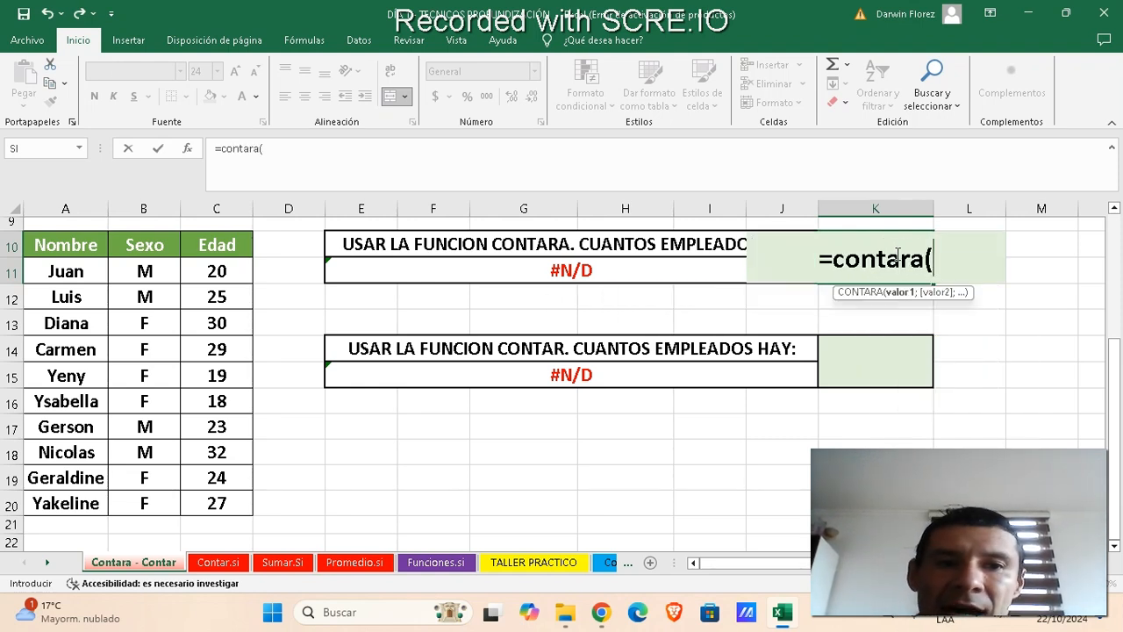
click(224, 272)
drag(223, 297, 229, 502)
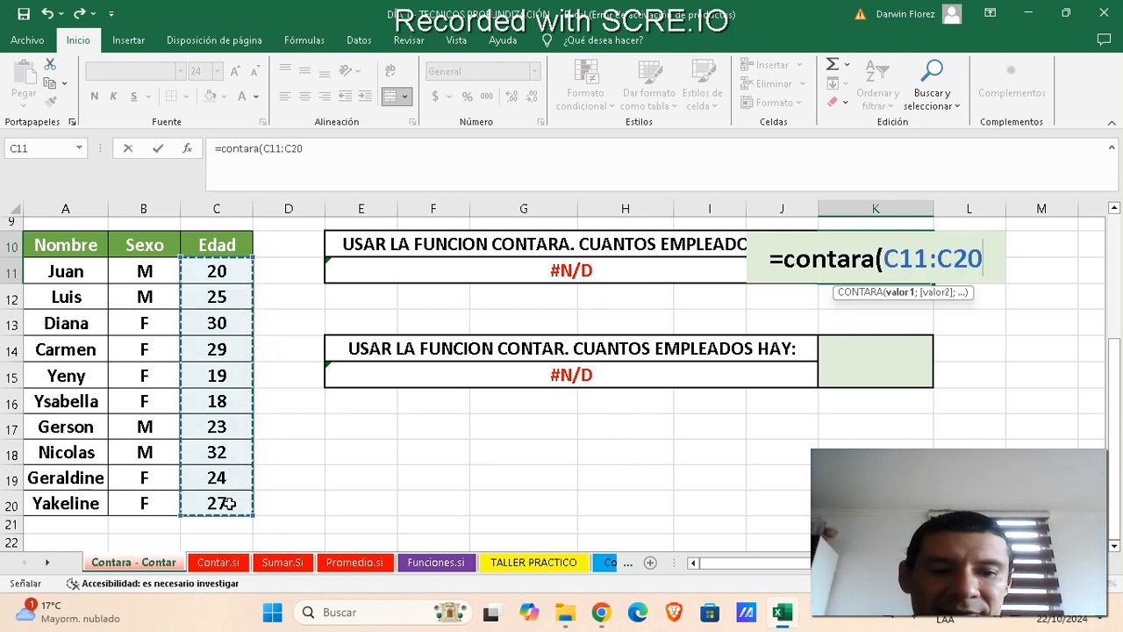
text())
key(Return)
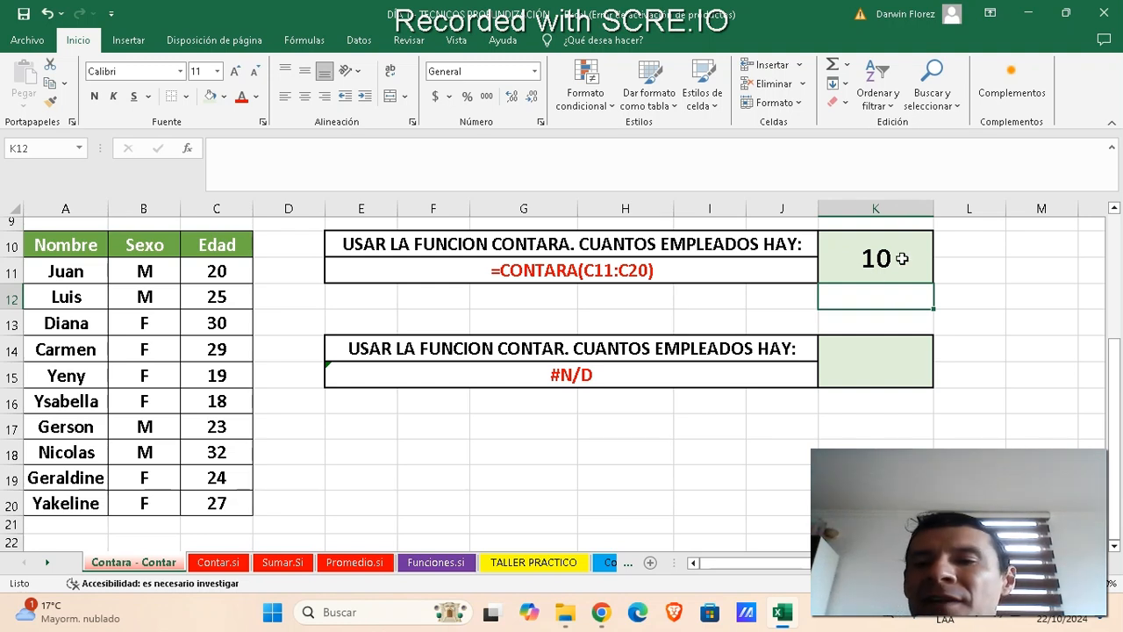
Step: Clear the age in C14 to test how CONTARA treats a blank cell, and undo the deletion
click(209, 349)
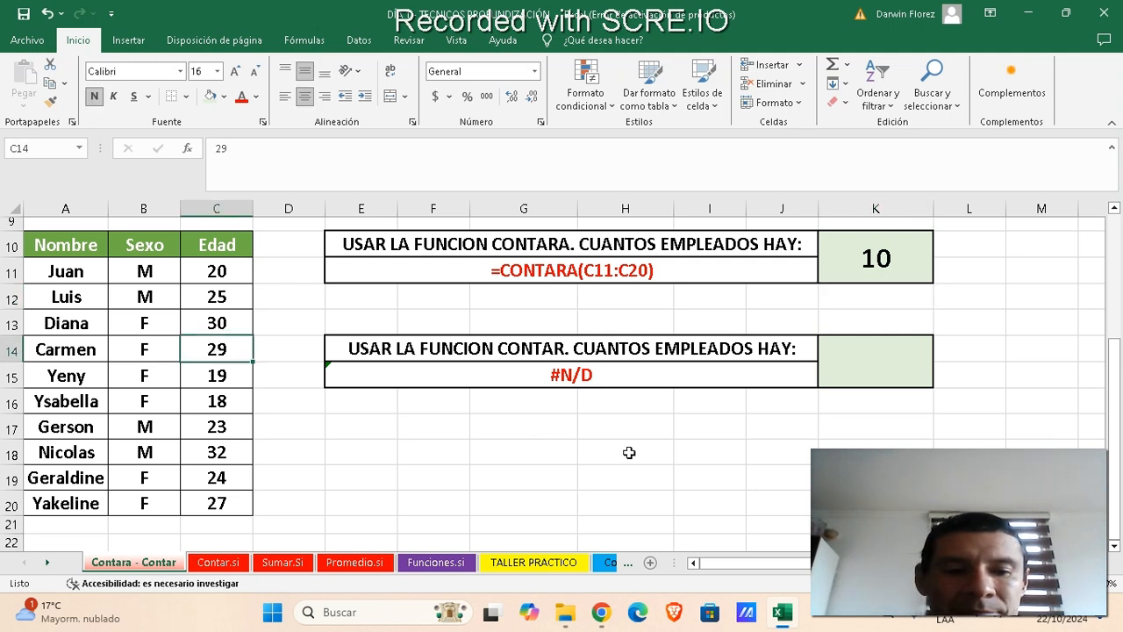
key(Delete)
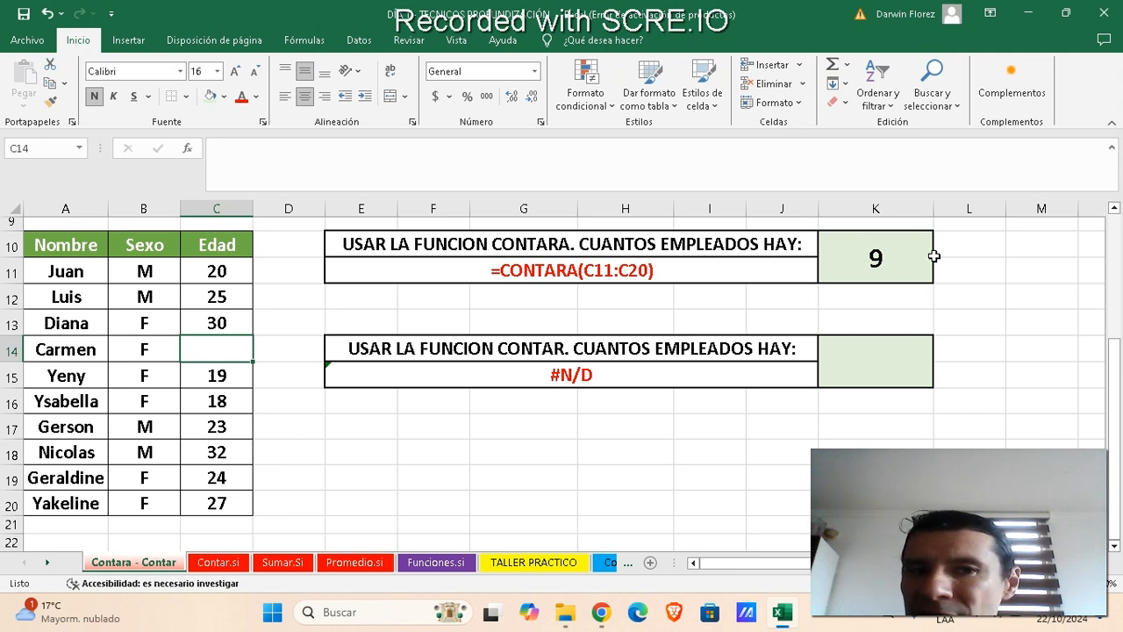
key(ctrl+z)
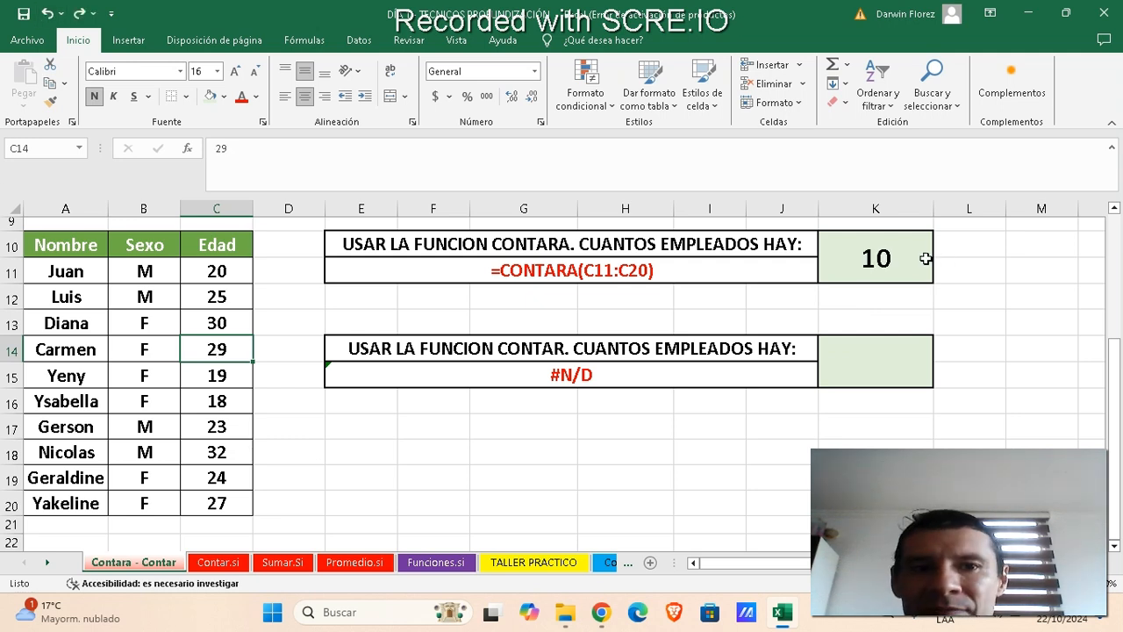
Step: Change the range of the CONTARA formula in K10 to the names in A11:A20
click(838, 263)
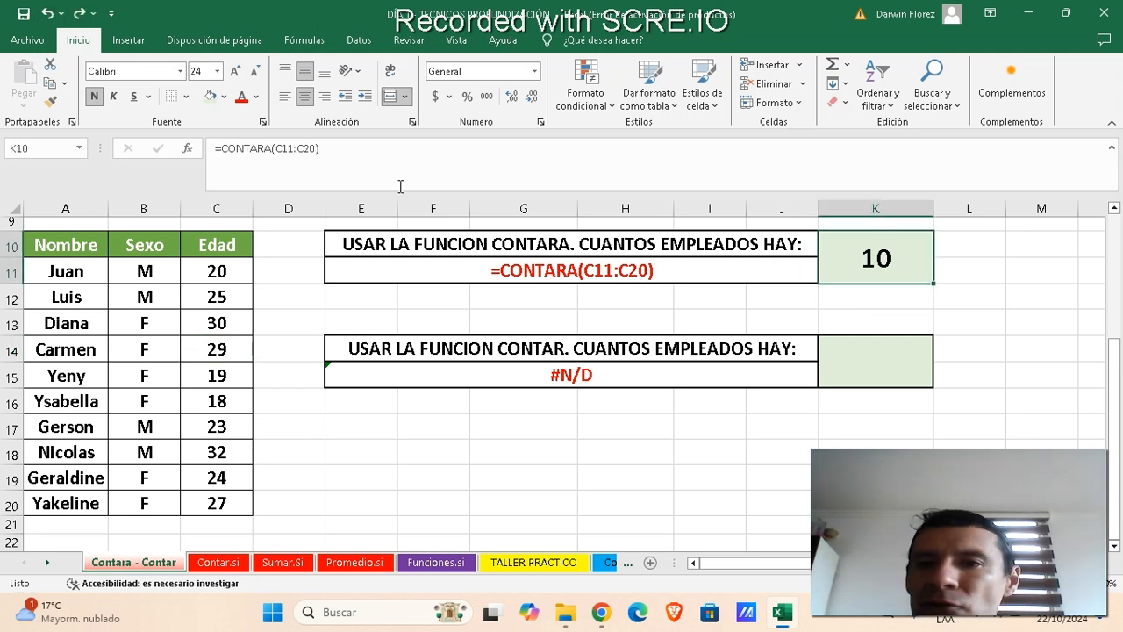
click(322, 154)
key(BackSpace)
key(BackSpace)
key(BackSpace)
key(BackSpace)
key(BackSpace)
key(BackSpace)
key(BackSpace)
key(BackSpace)
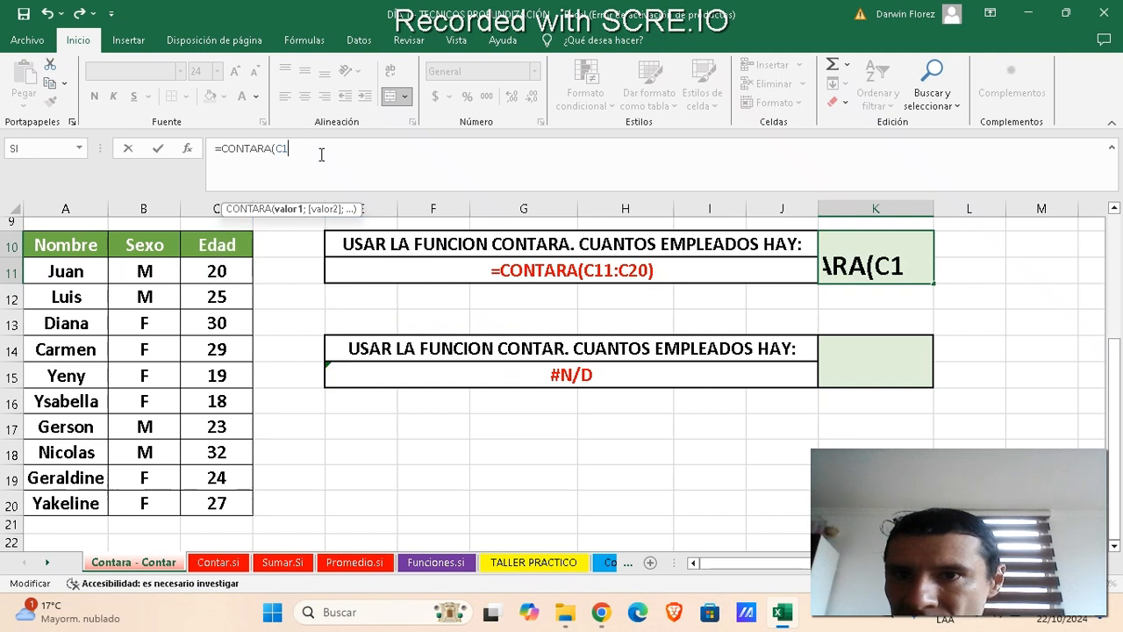
drag(75, 273, 55, 500)
text())
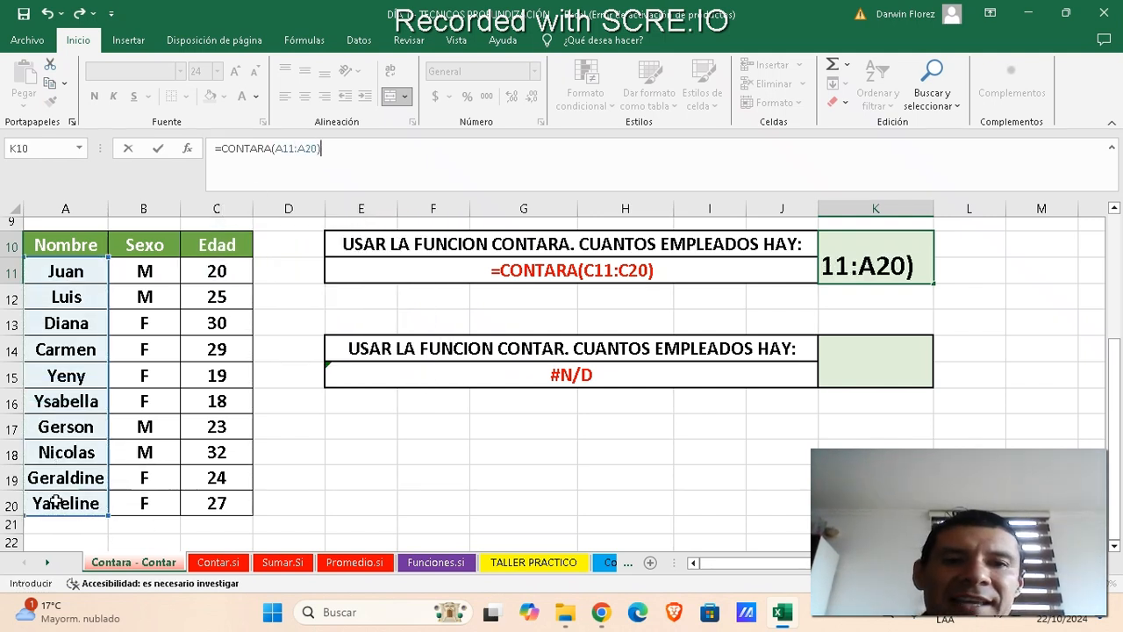
key(Return)
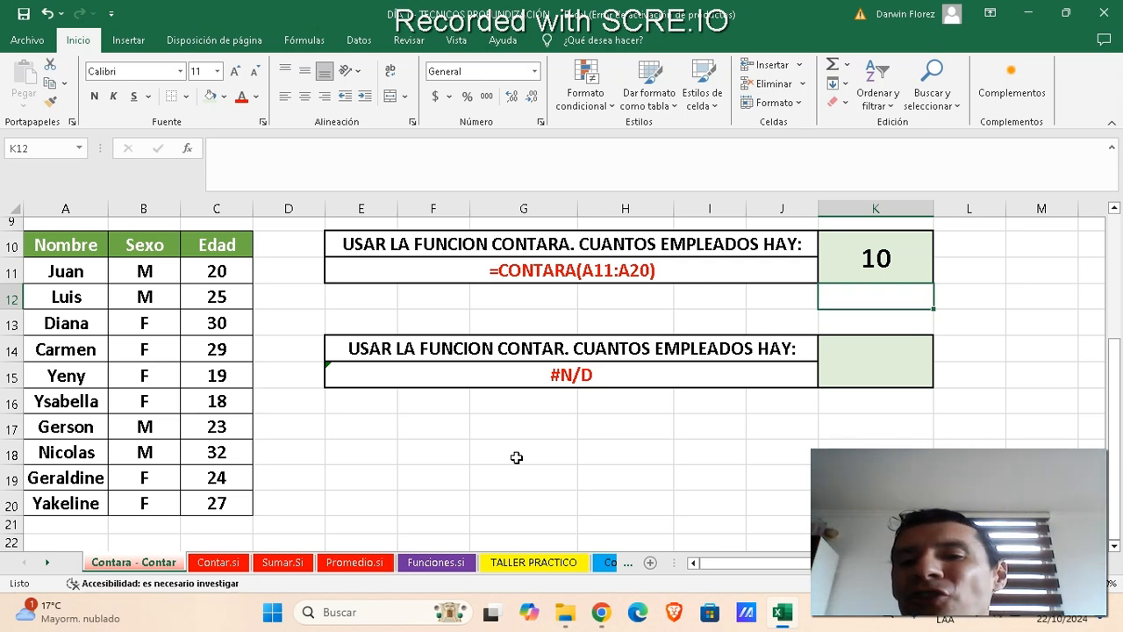
Step: Enter a CONTAR formula in K14 over the names in A11:A20
scroll(515, 457, up, 2)
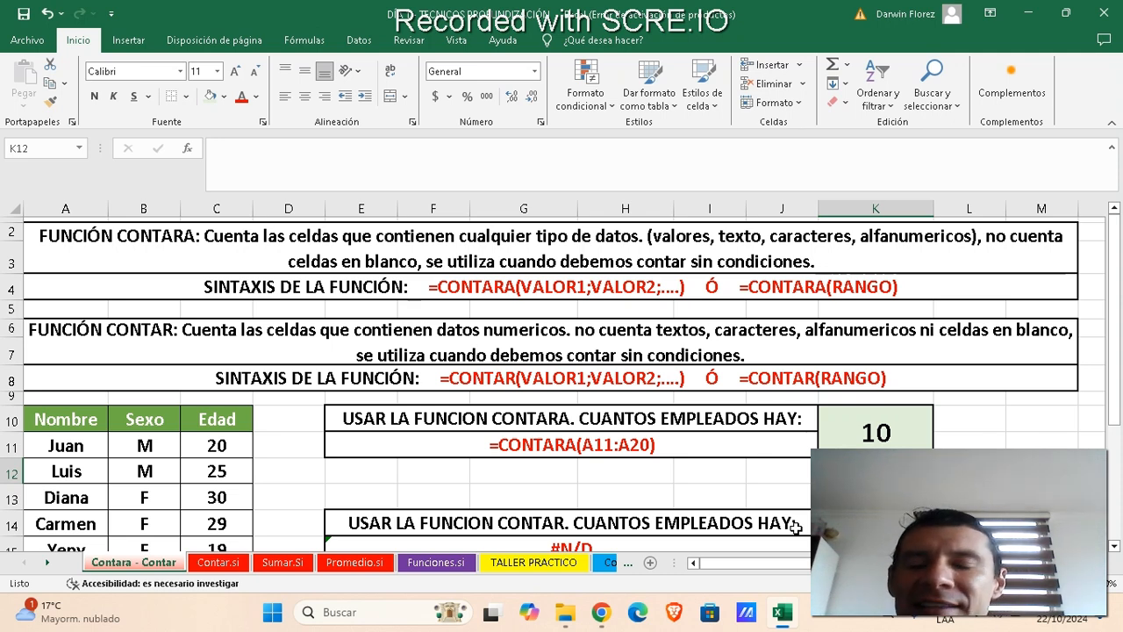
scroll(794, 526, down, 2)
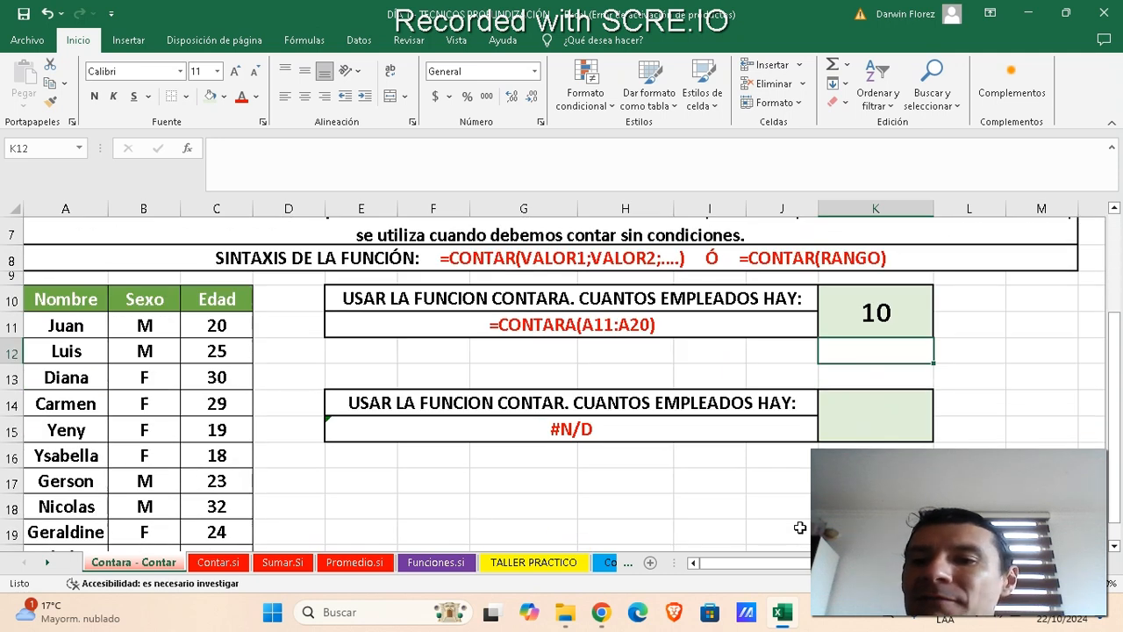
click(901, 419)
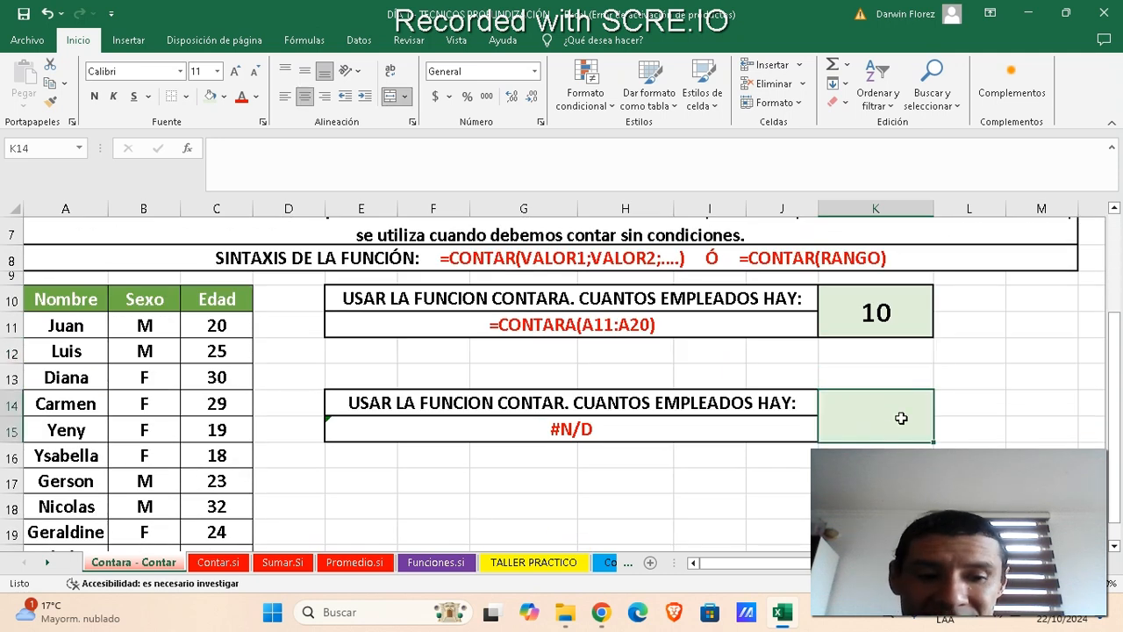
text(=)
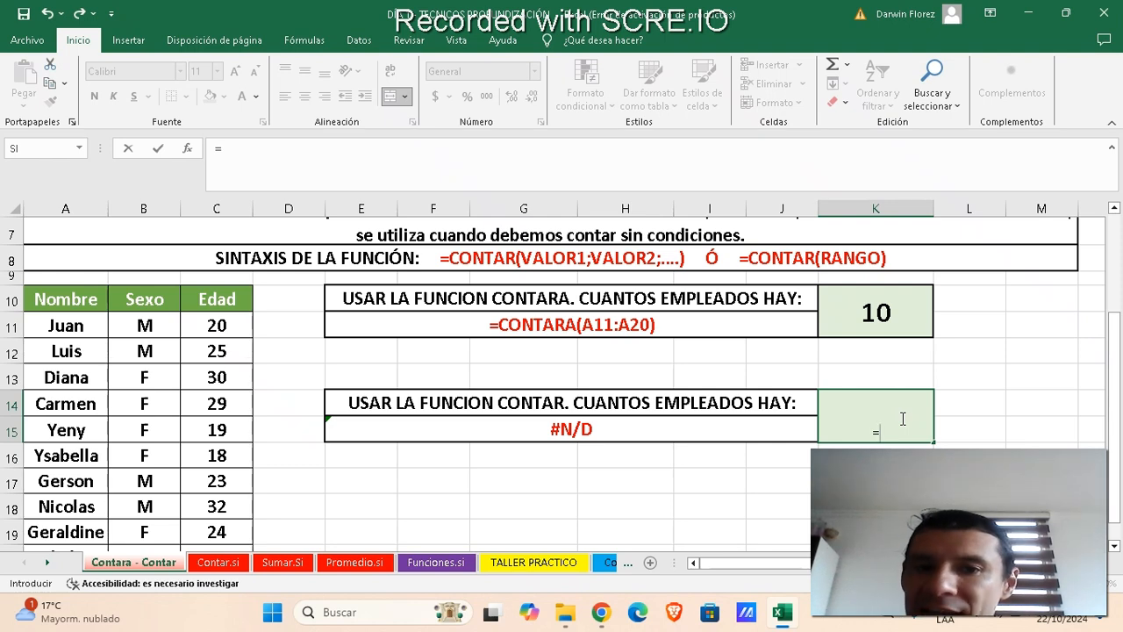
text(CONT)
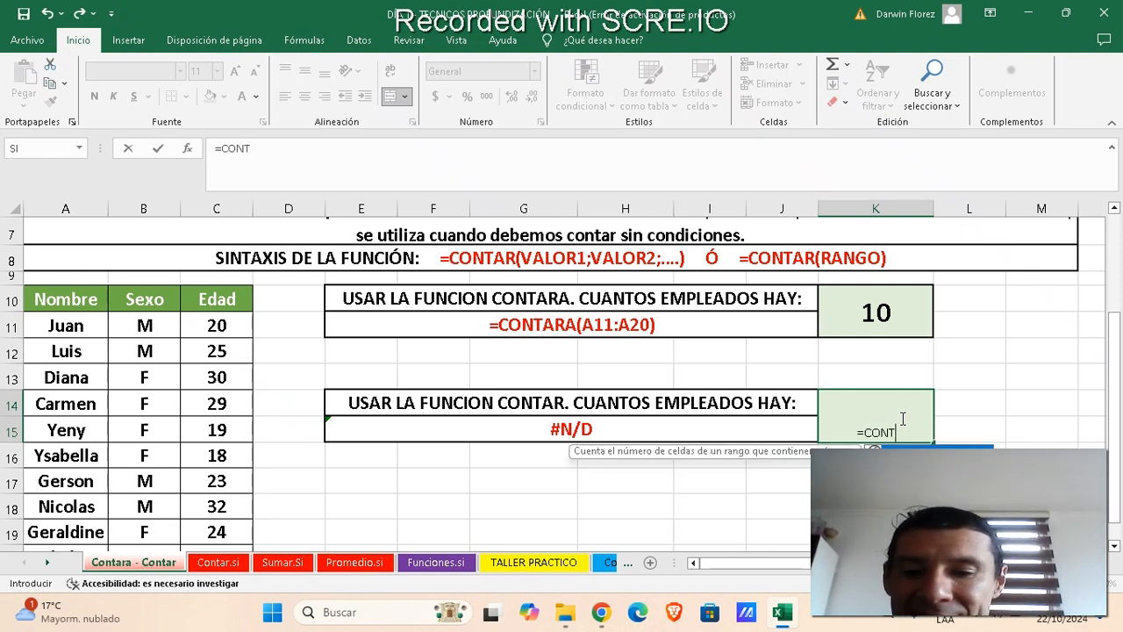
text(AR()
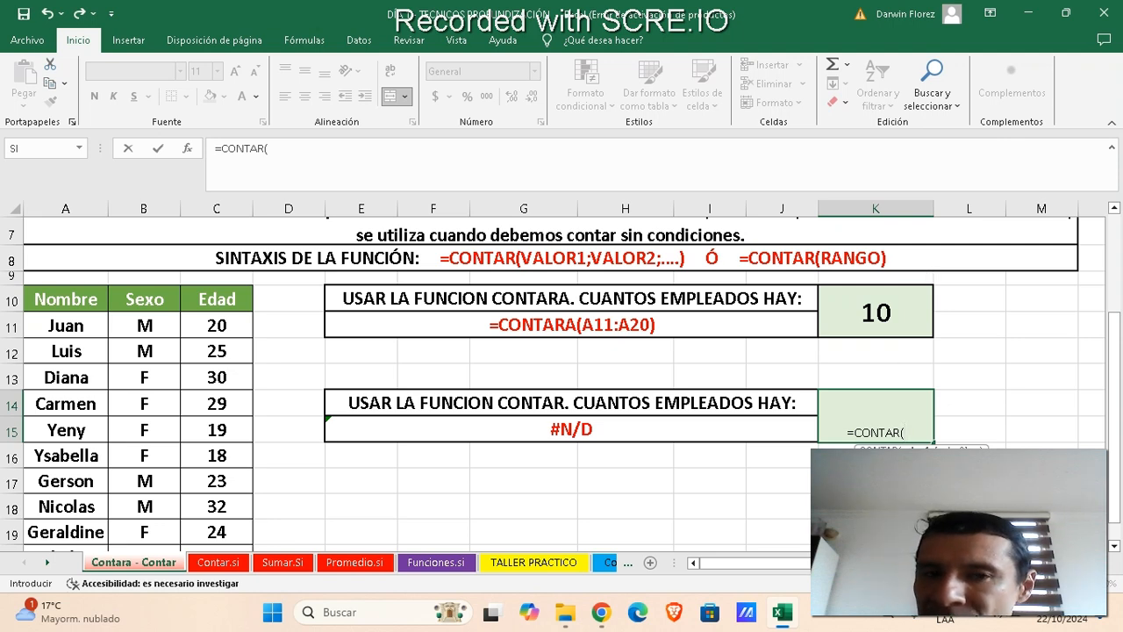
click(68, 326)
drag(69, 326, 74, 502)
key(Return)
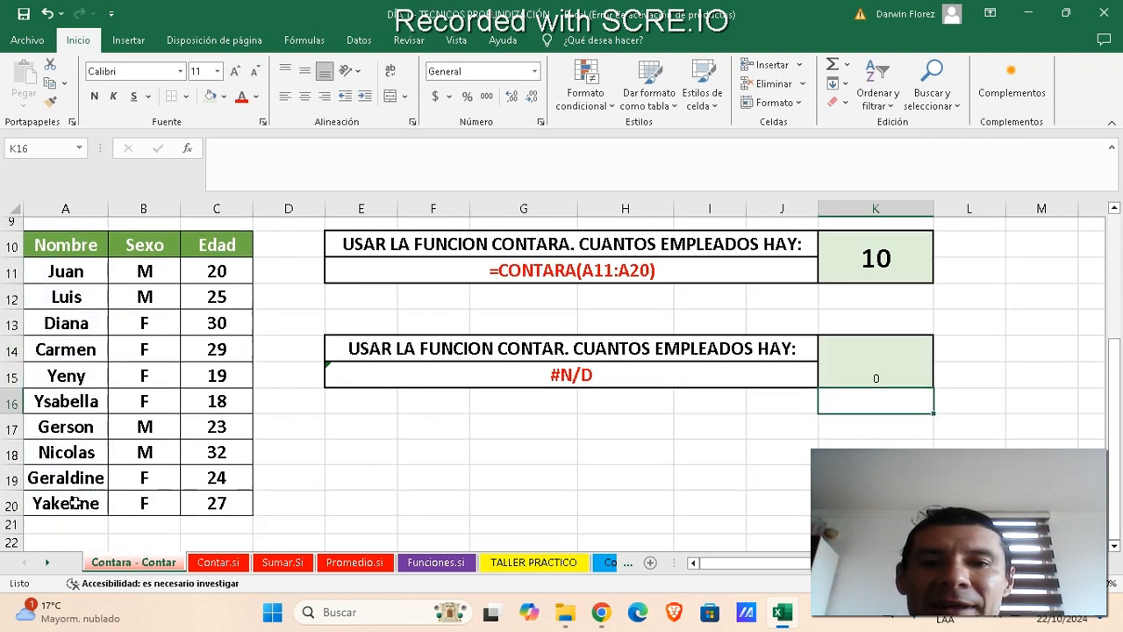
Step: Set the CONTAR result in K14 to font size 22 and centre it vertically in the cell
click(892, 377)
click(217, 71)
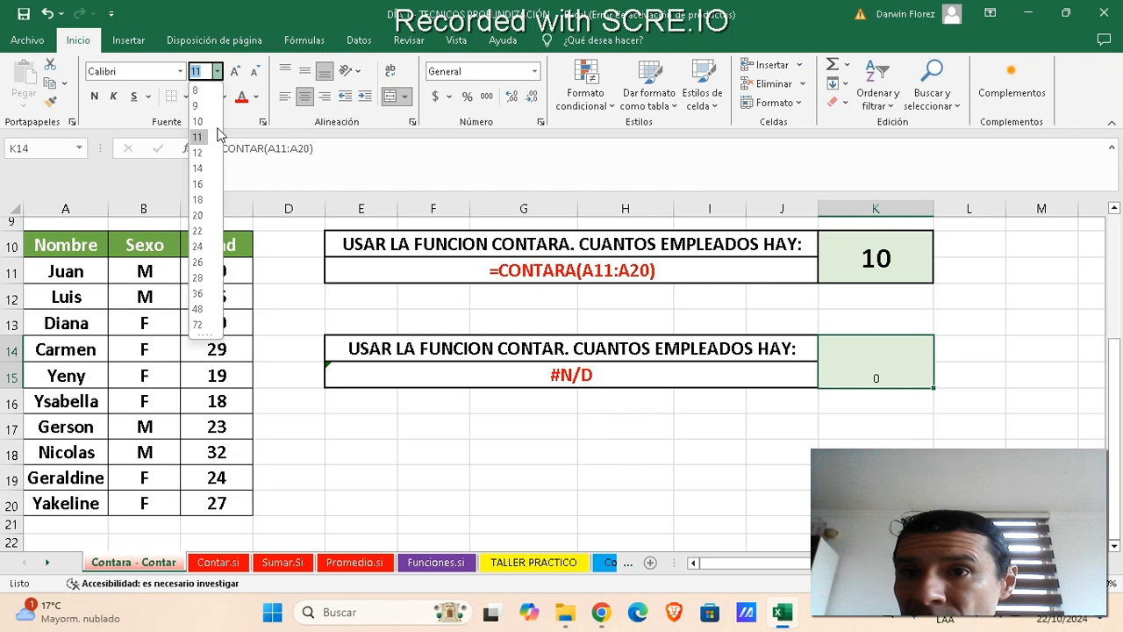
click(198, 232)
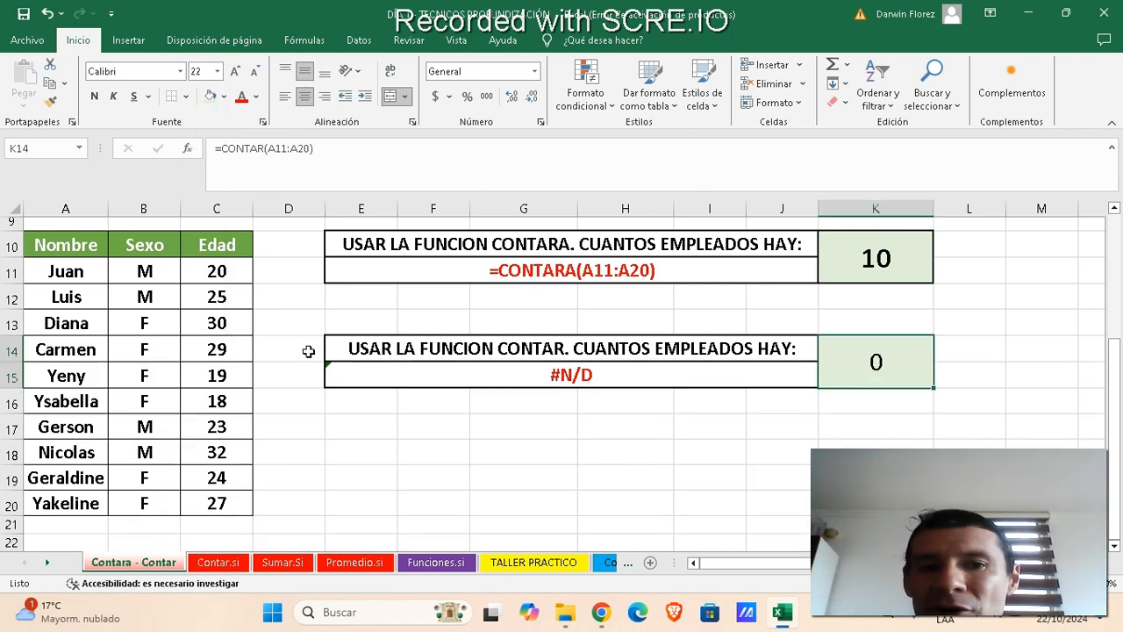
Step: Change the FORMULATEXTO reference in E15 to K14 so it displays the CONTAR formula
scroll(139, 382, up, 1)
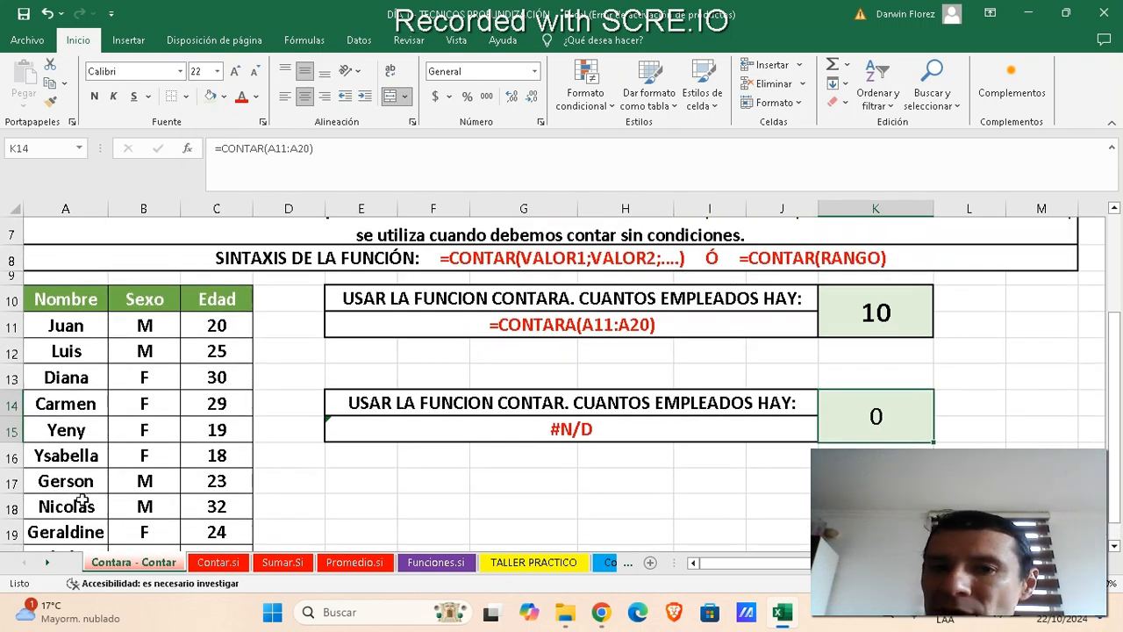
click(713, 434)
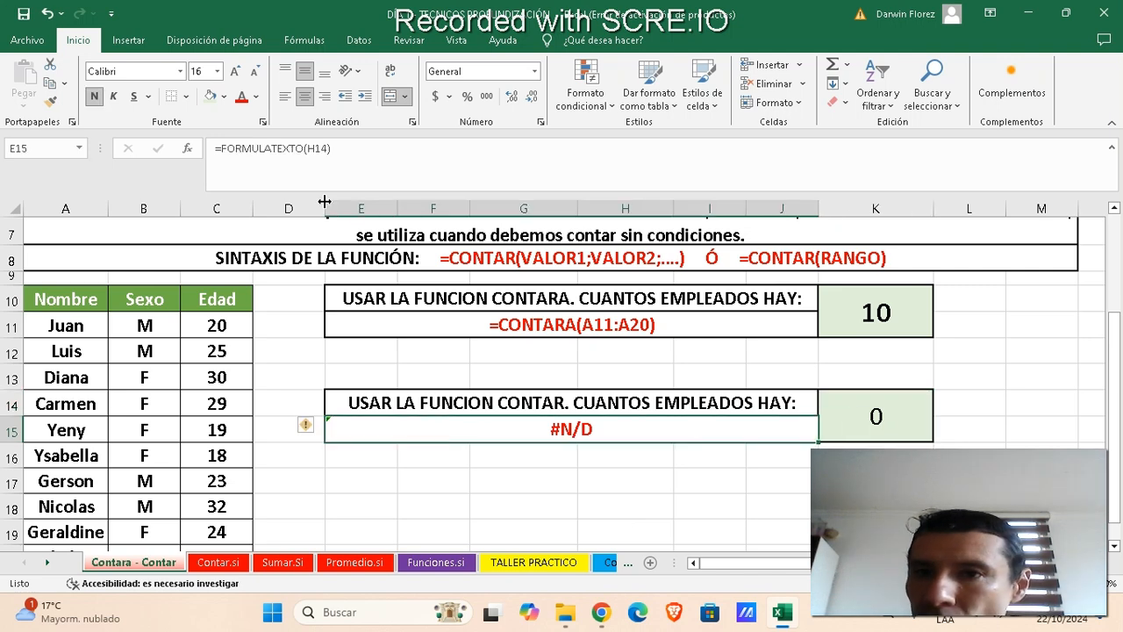
click(341, 148)
key(BackSpace)
key(BackSpace)
key(BackSpace)
key(BackSpace)
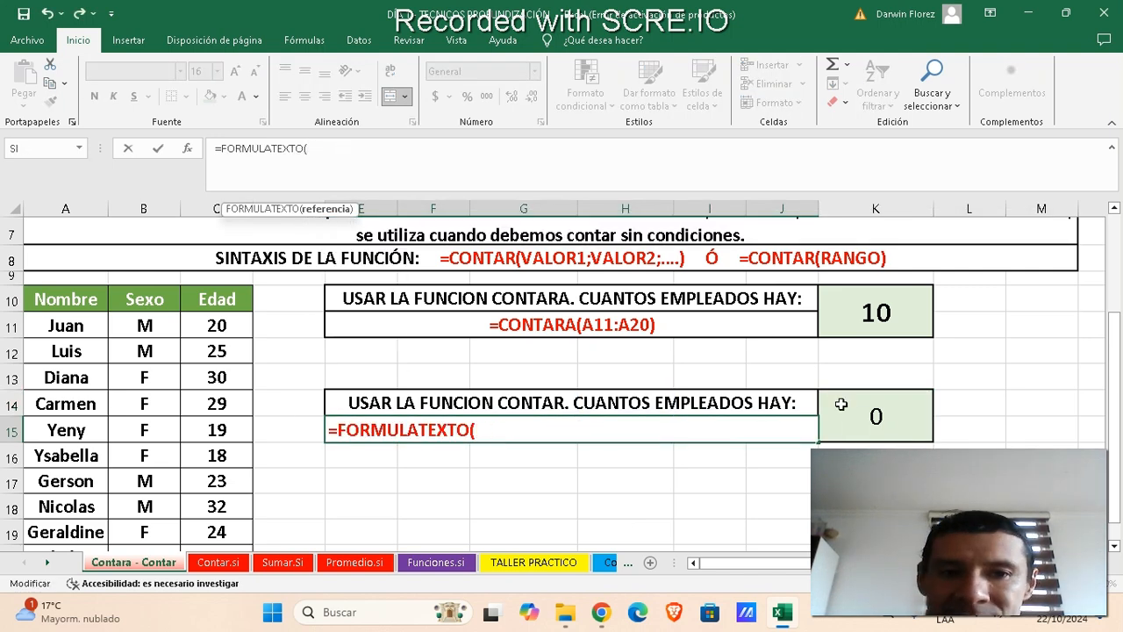
click(840, 403)
key(Return)
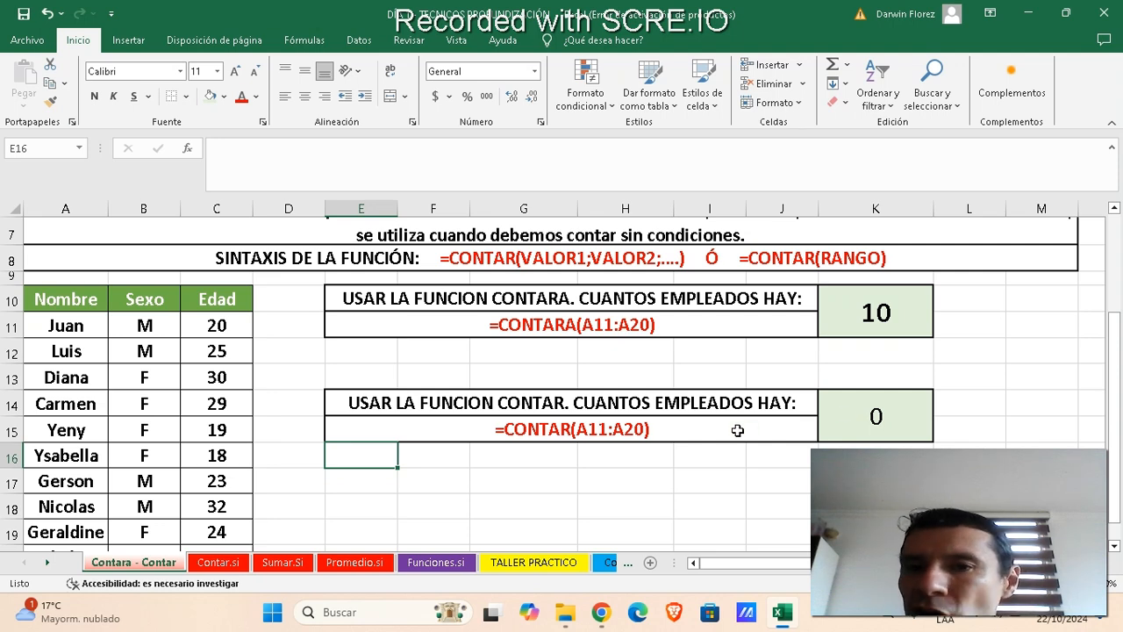
Step: Replace the formula in K14 with =CONTAR(C11:C20) to count the employees from the Edad column
click(895, 425)
text(=CON)
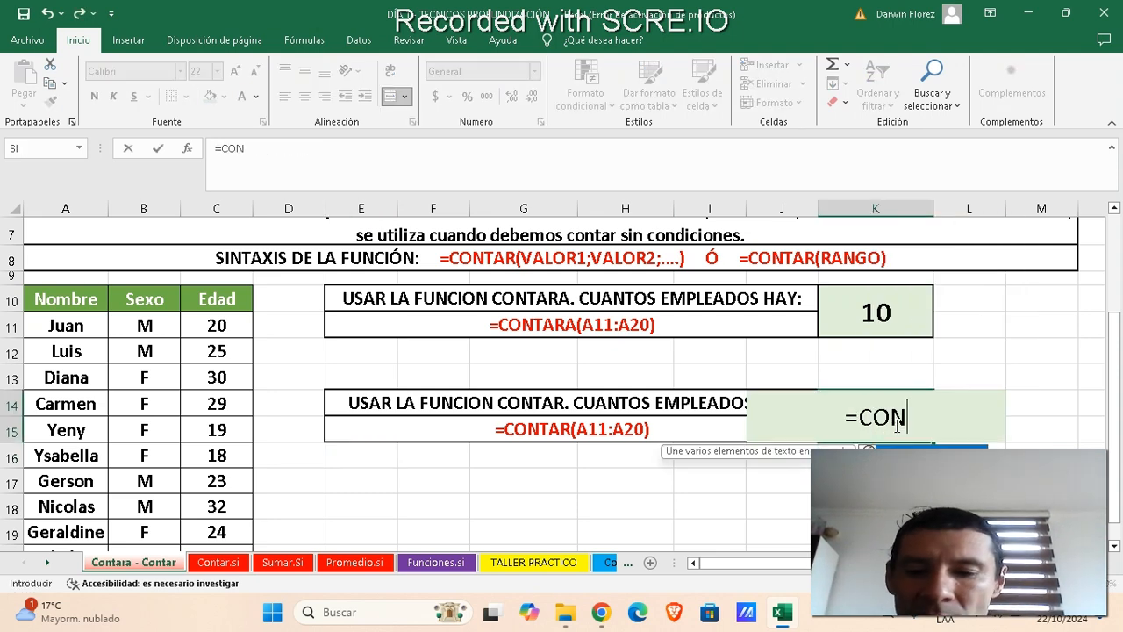
text(TAR()
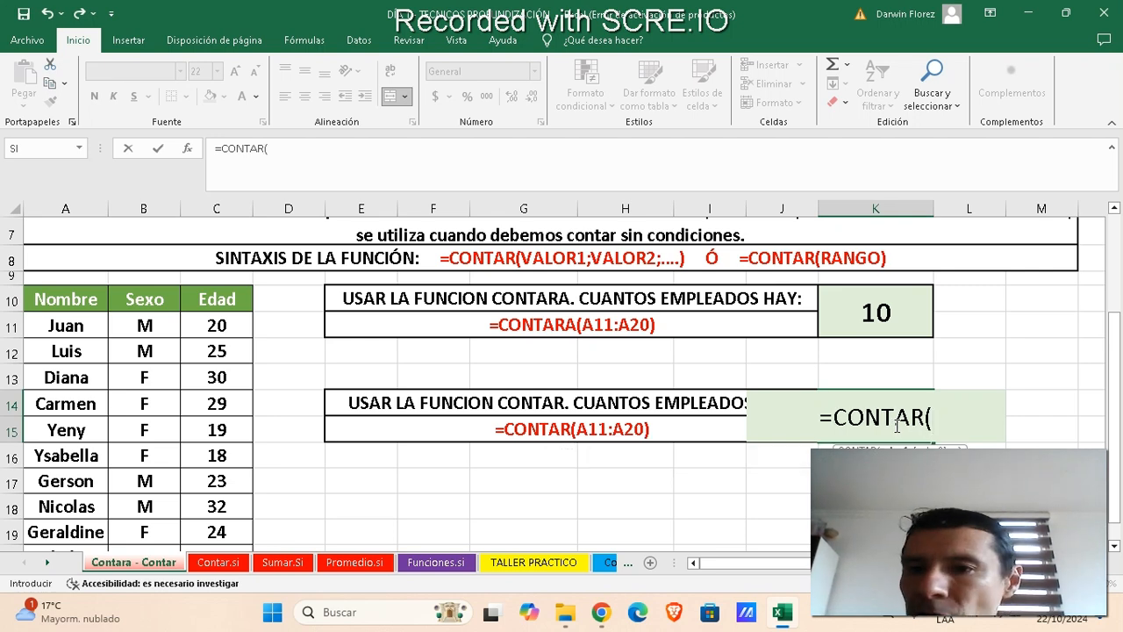
drag(214, 326, 215, 496)
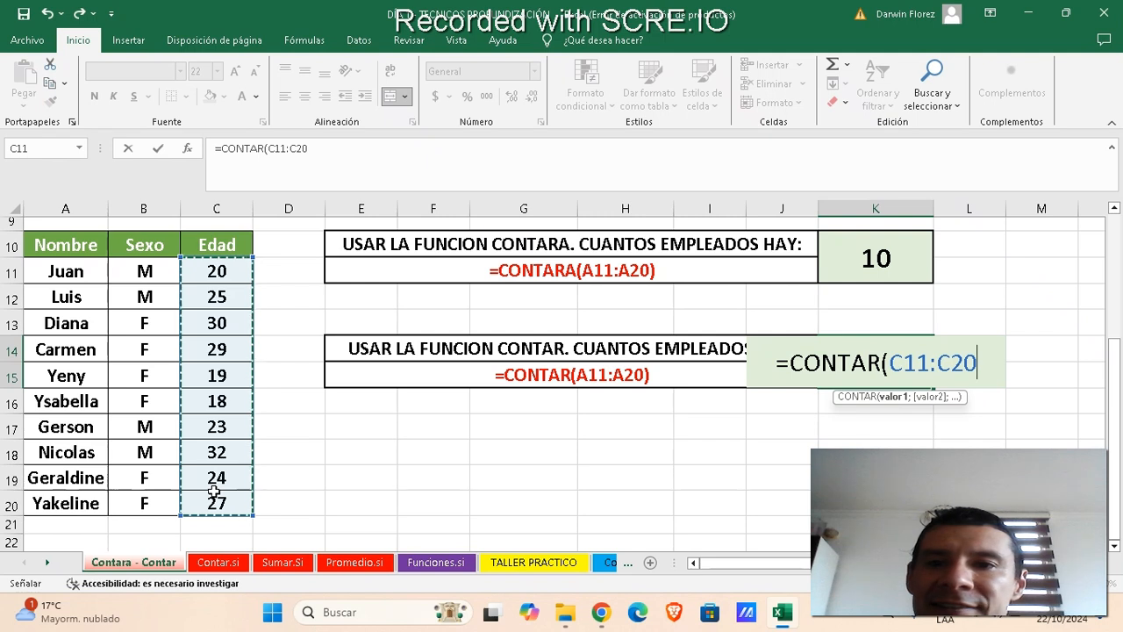
text())
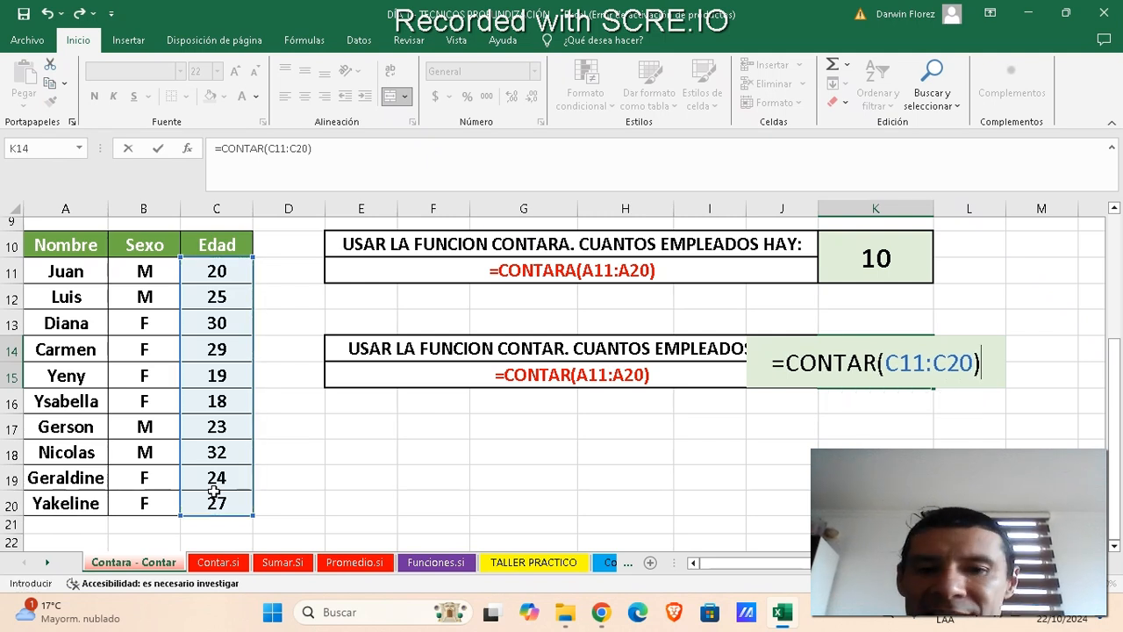
key(Return)
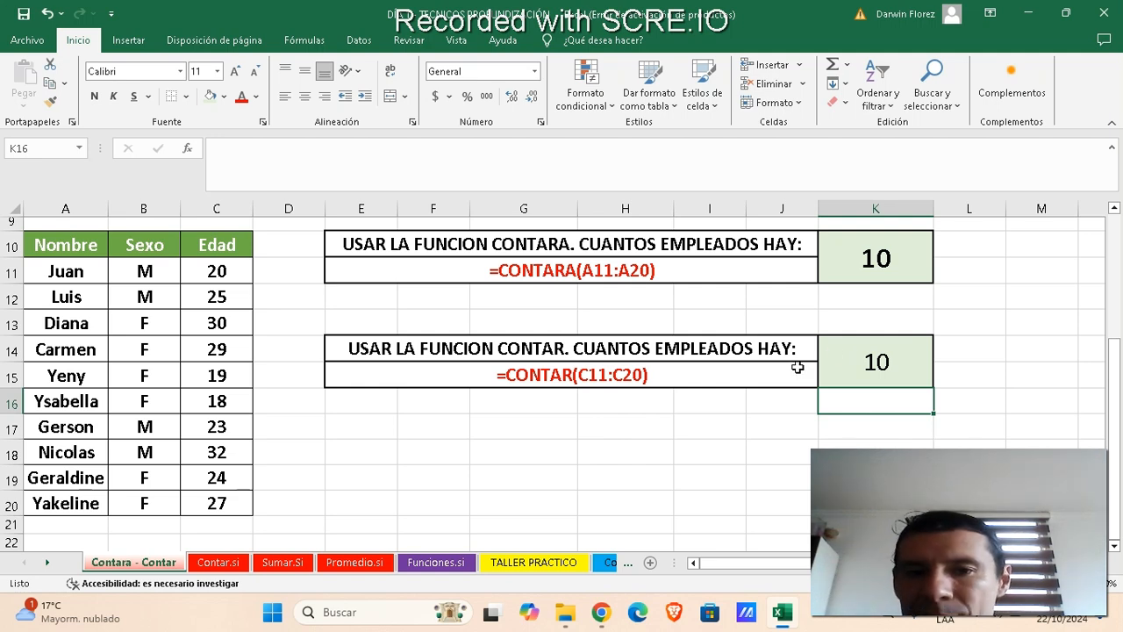
Step: Set the displayed formula texts in E15 and E11 to font size 26
click(700, 380)
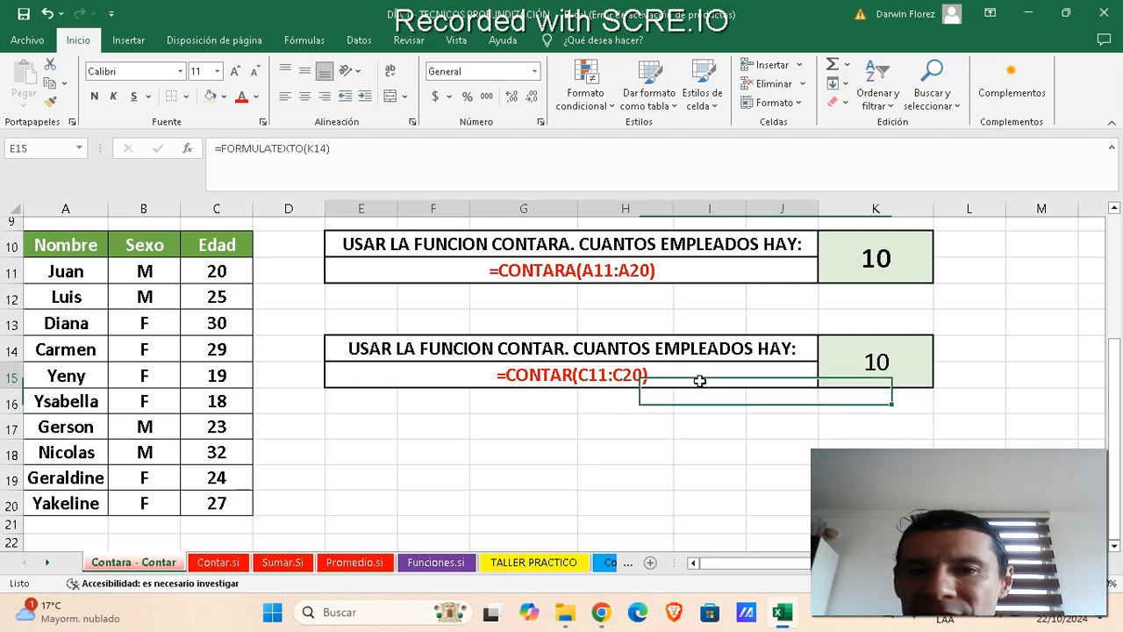
click(217, 72)
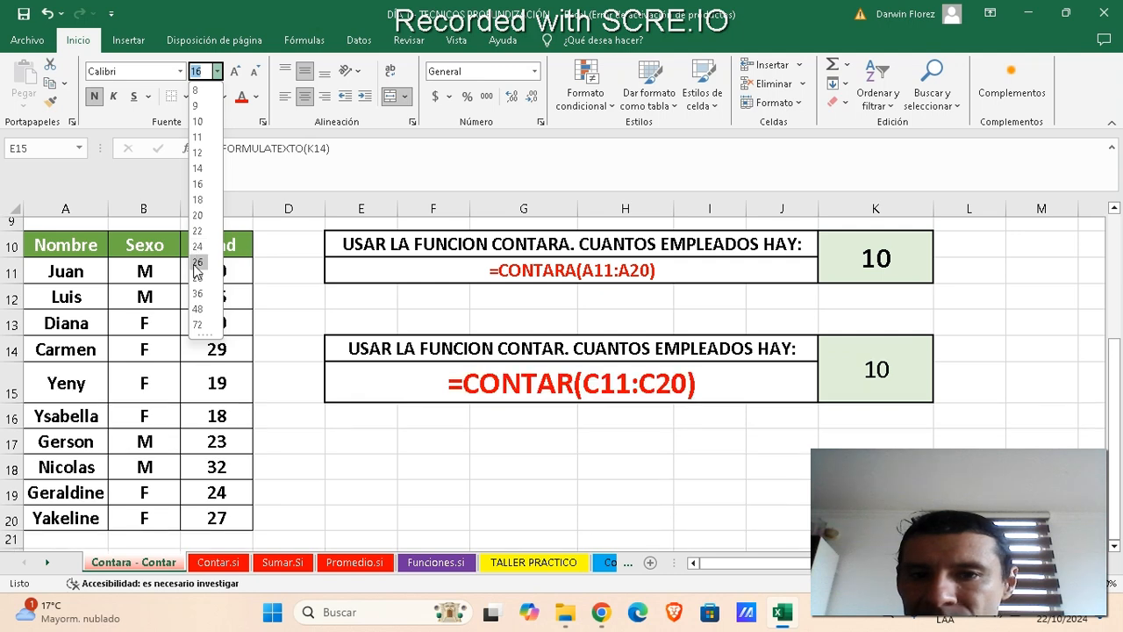
click(198, 248)
click(451, 272)
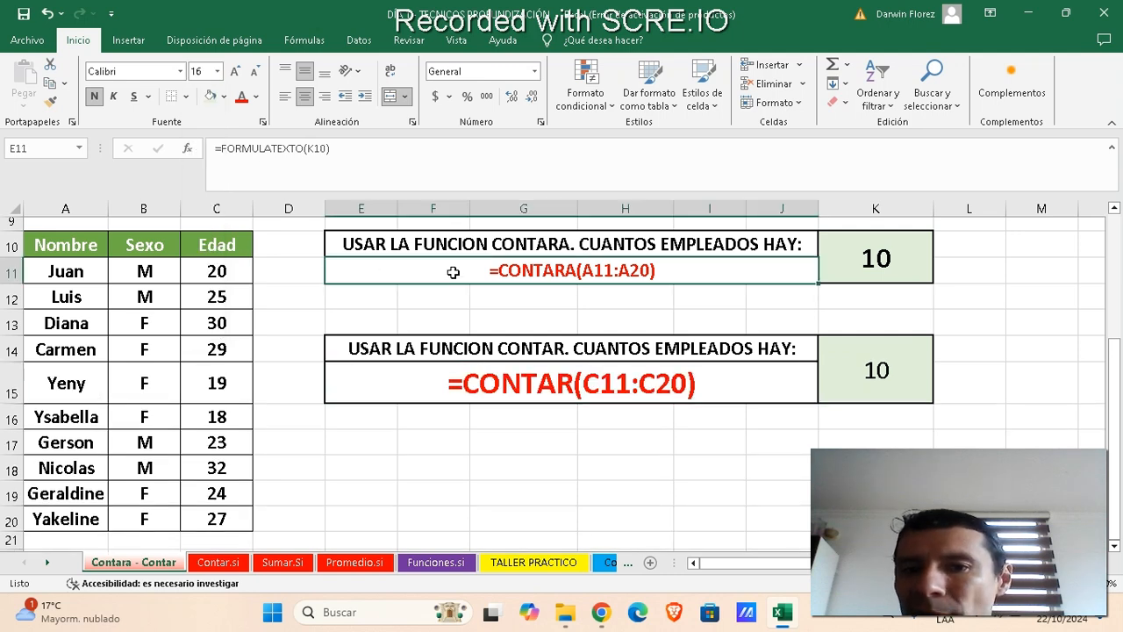
click(216, 71)
click(198, 264)
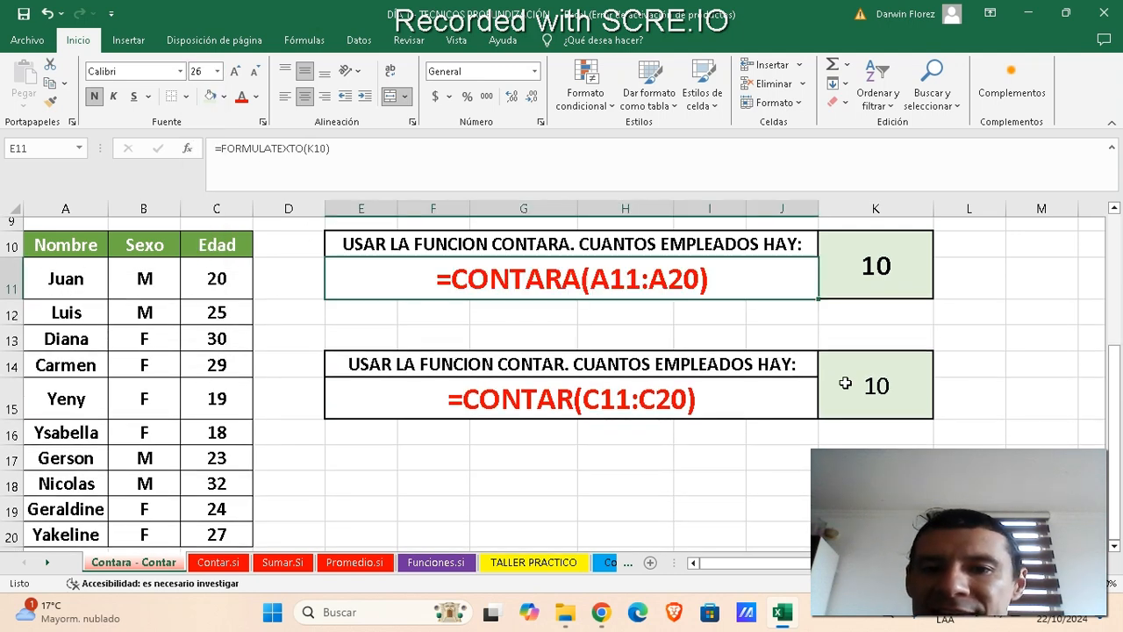
click(509, 400)
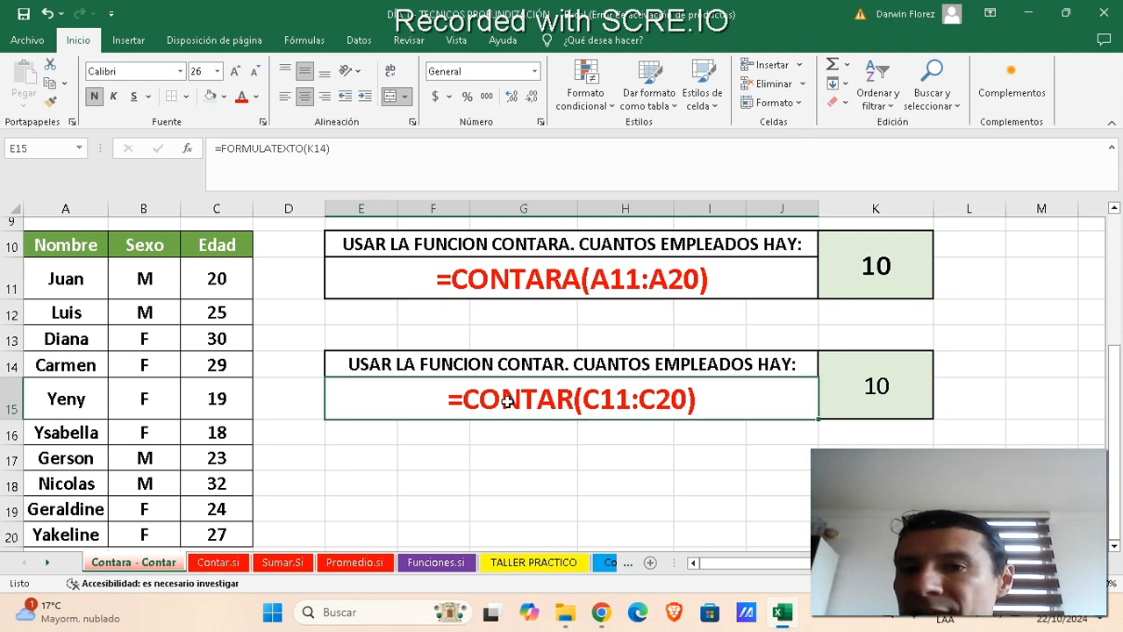
click(496, 269)
click(507, 382)
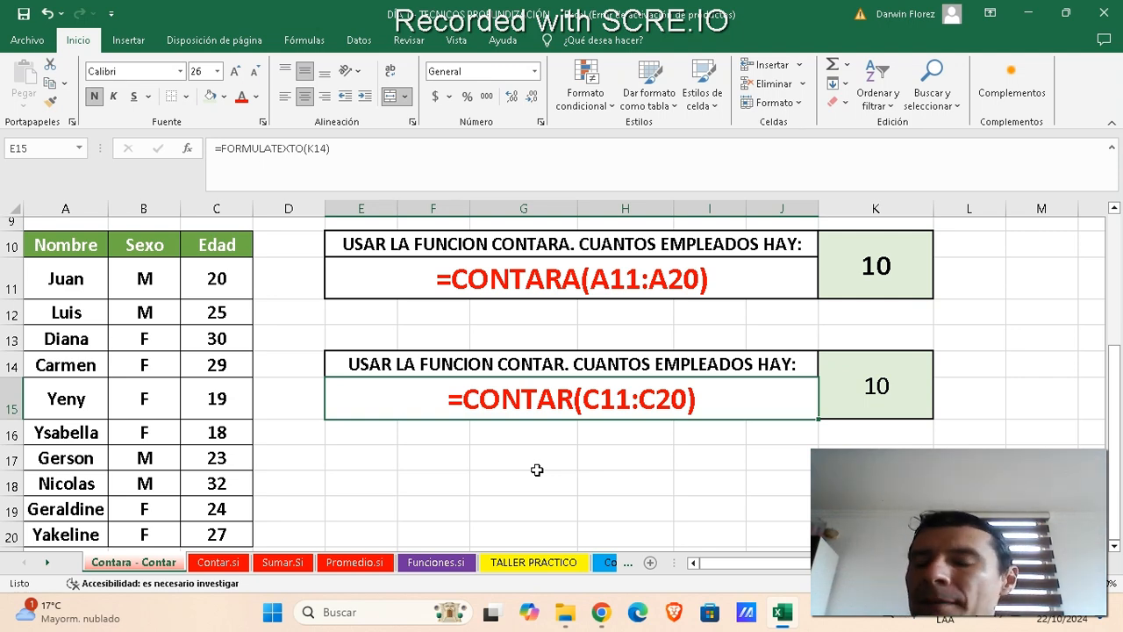
Step: On the Contar.si sheet, narrow the empty column E and widen column J so the exercise headings have more room
click(218, 573)
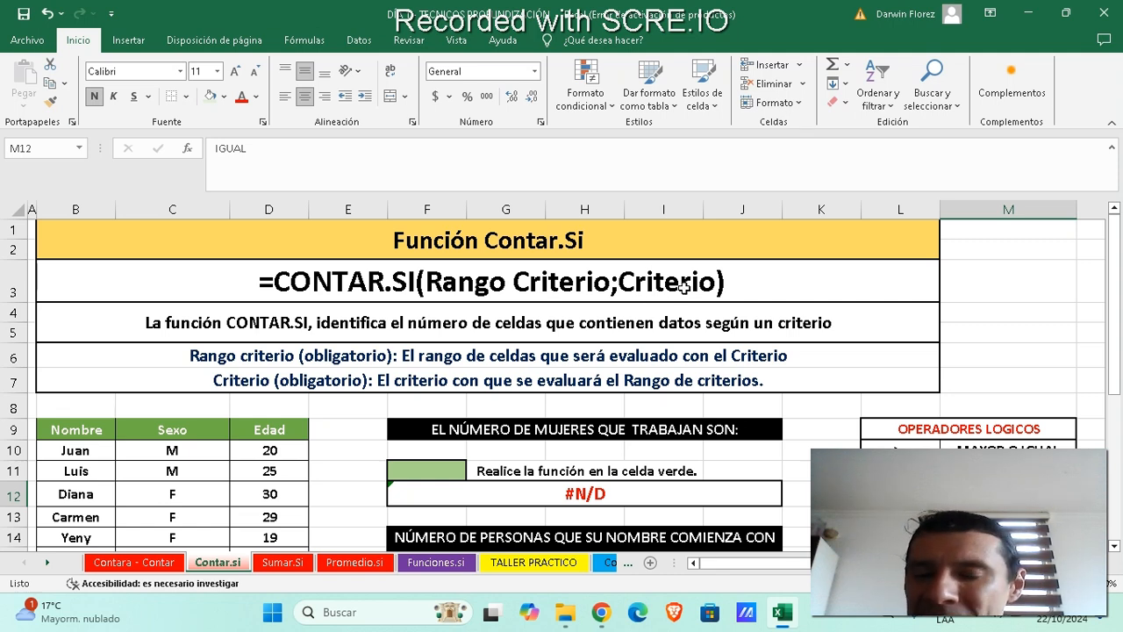
scroll(684, 287, down, 1)
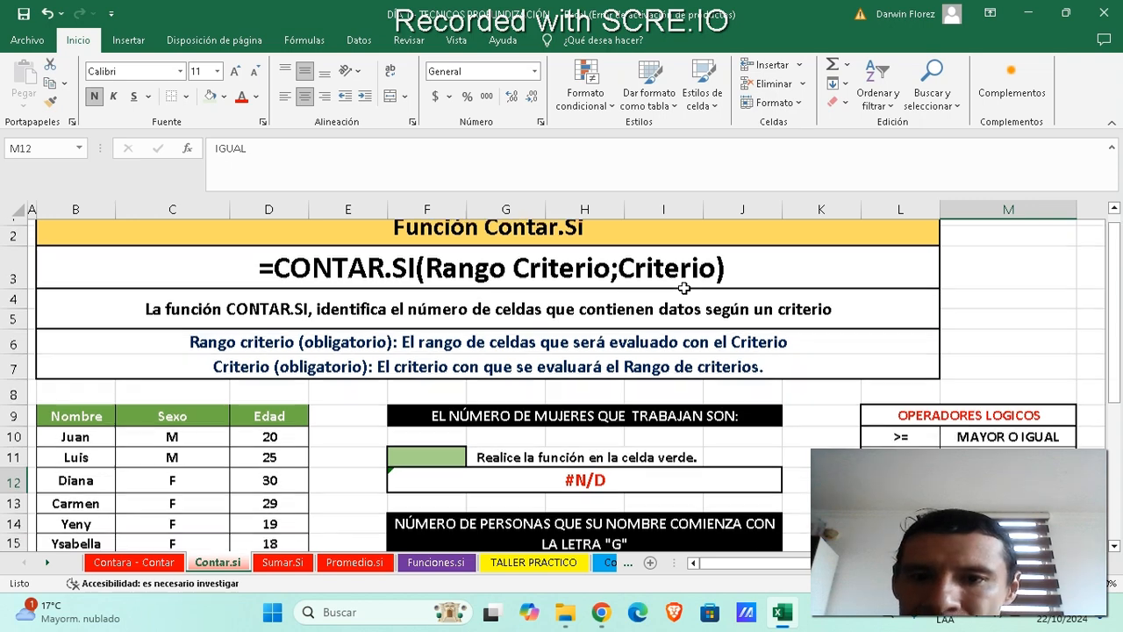
scroll(683, 287, down, 3)
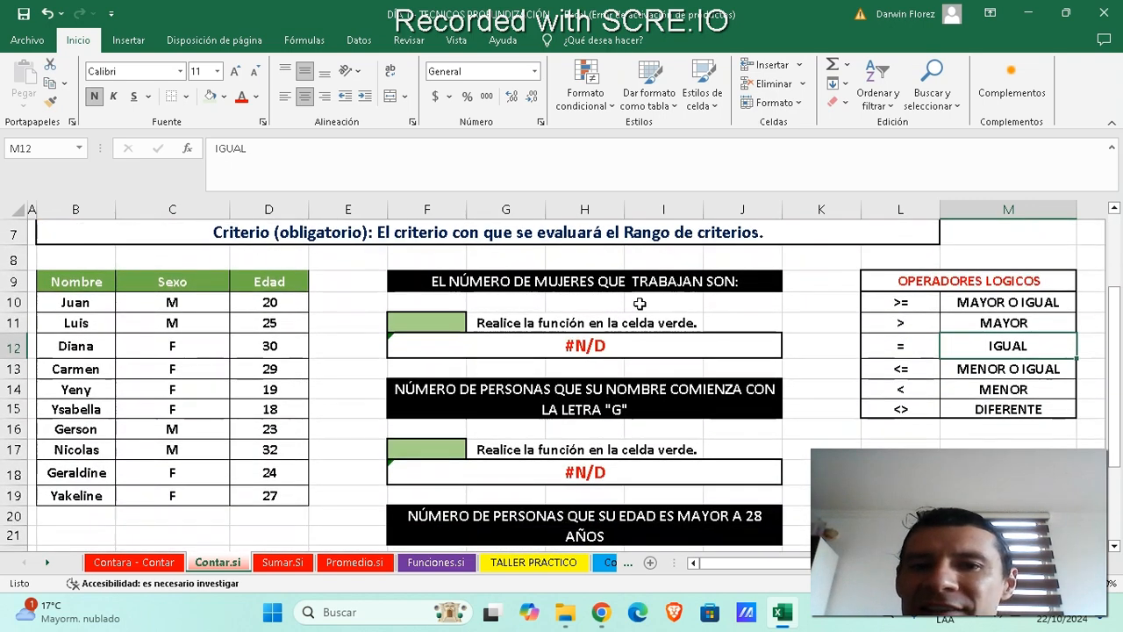
drag(387, 209, 341, 208)
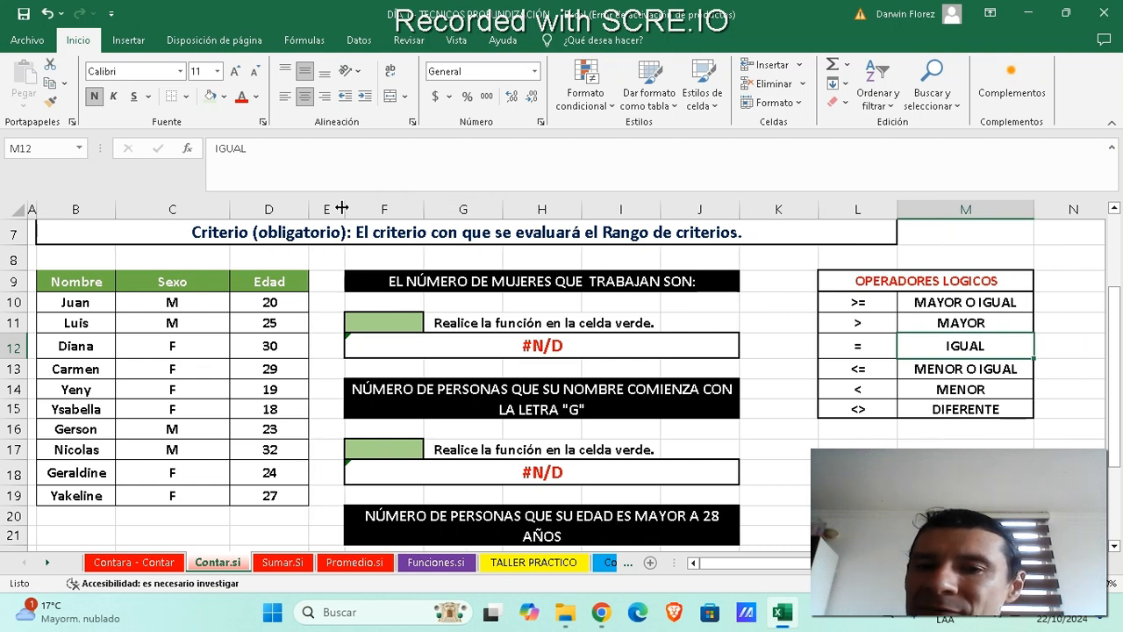
drag(739, 208, 800, 208)
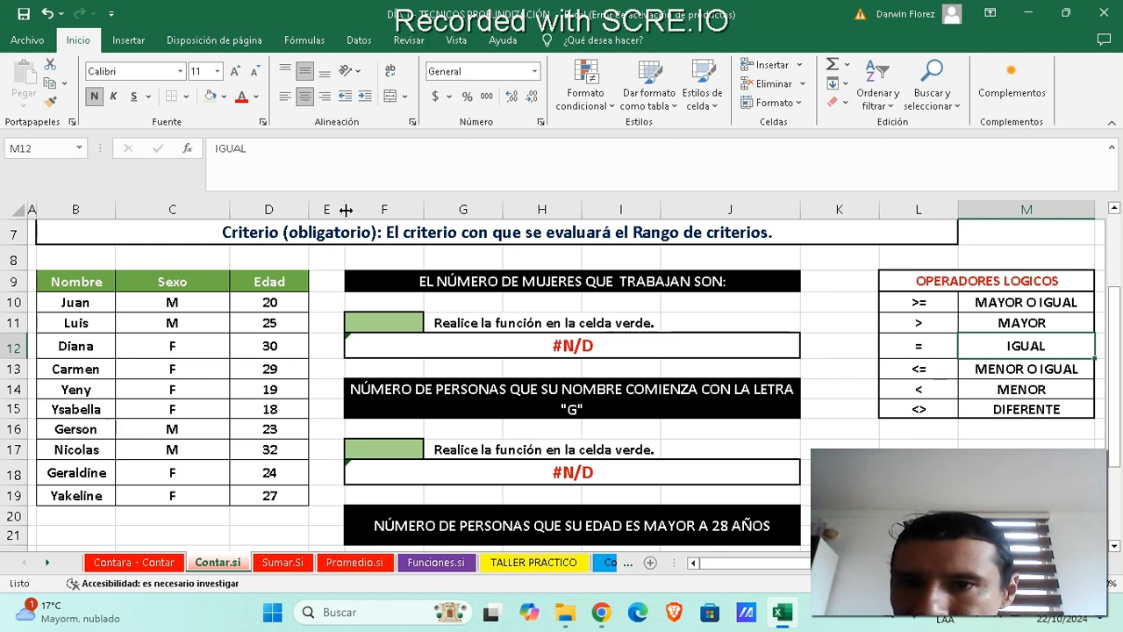
drag(346, 208, 334, 208)
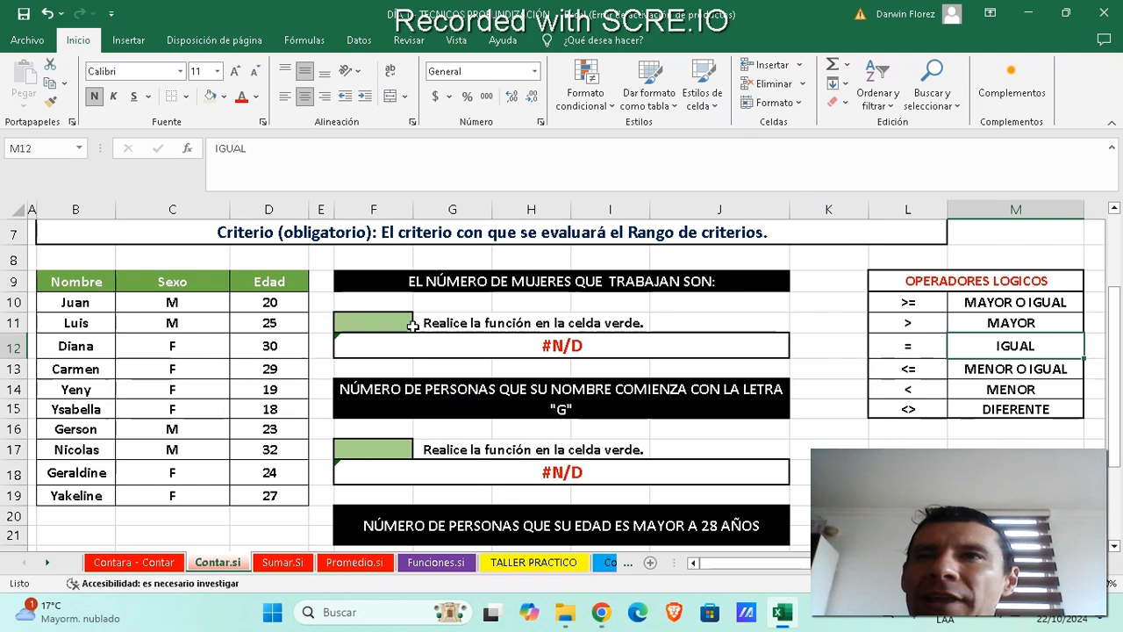
Step: Enter =CONTAR.SI(C10:C19;"F") in the green cell F11 to count the women in the Sexo column
click(389, 322)
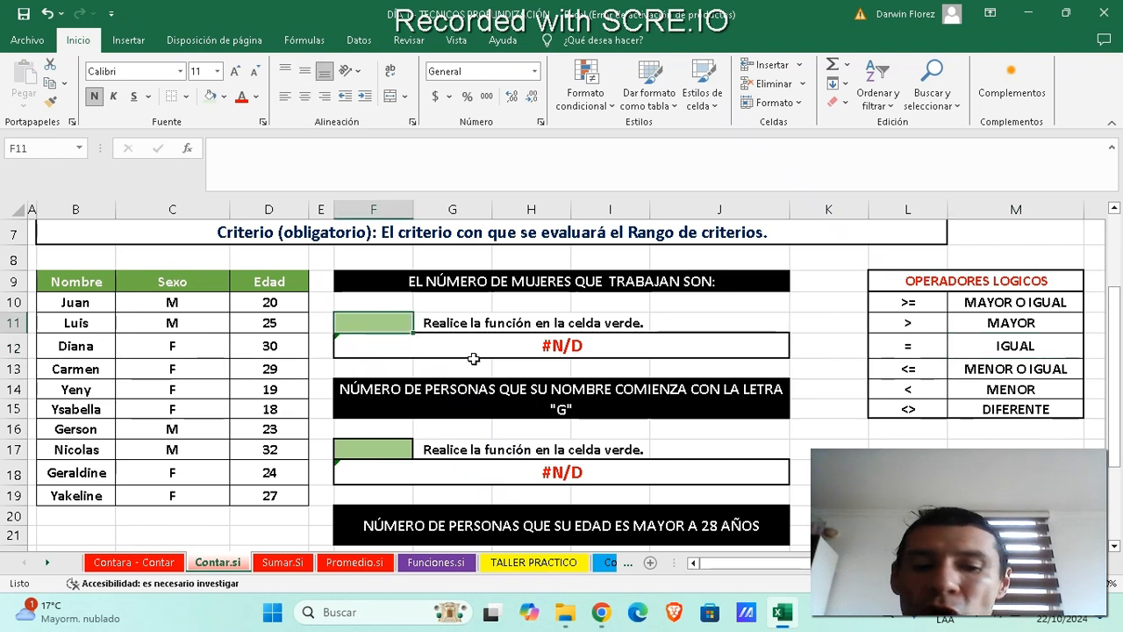
text(=)
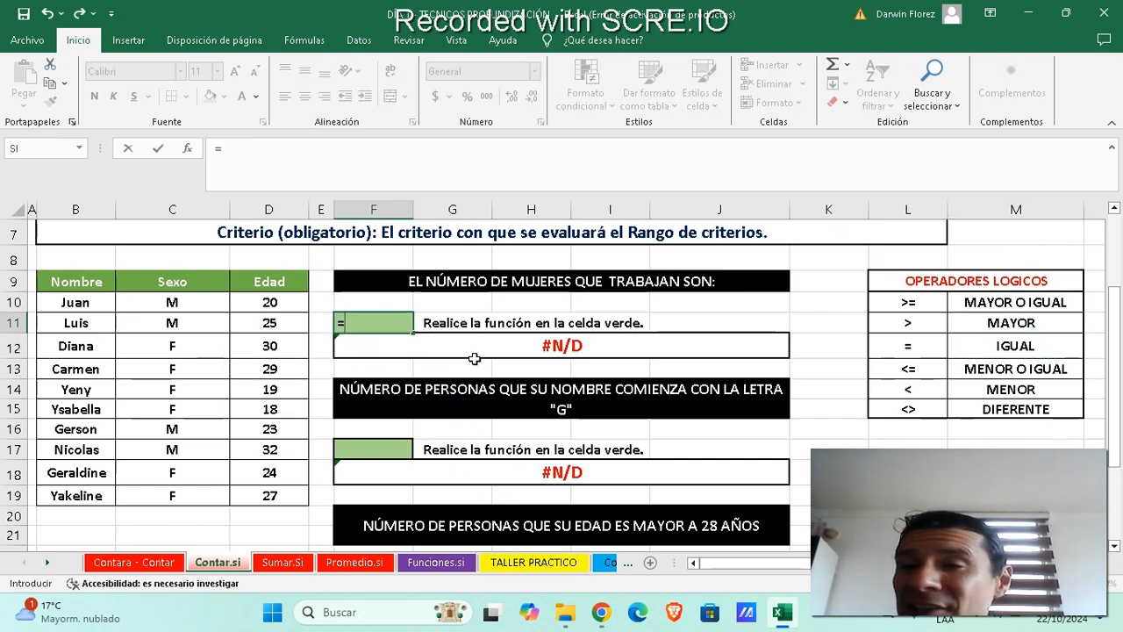
text(CONTAR)
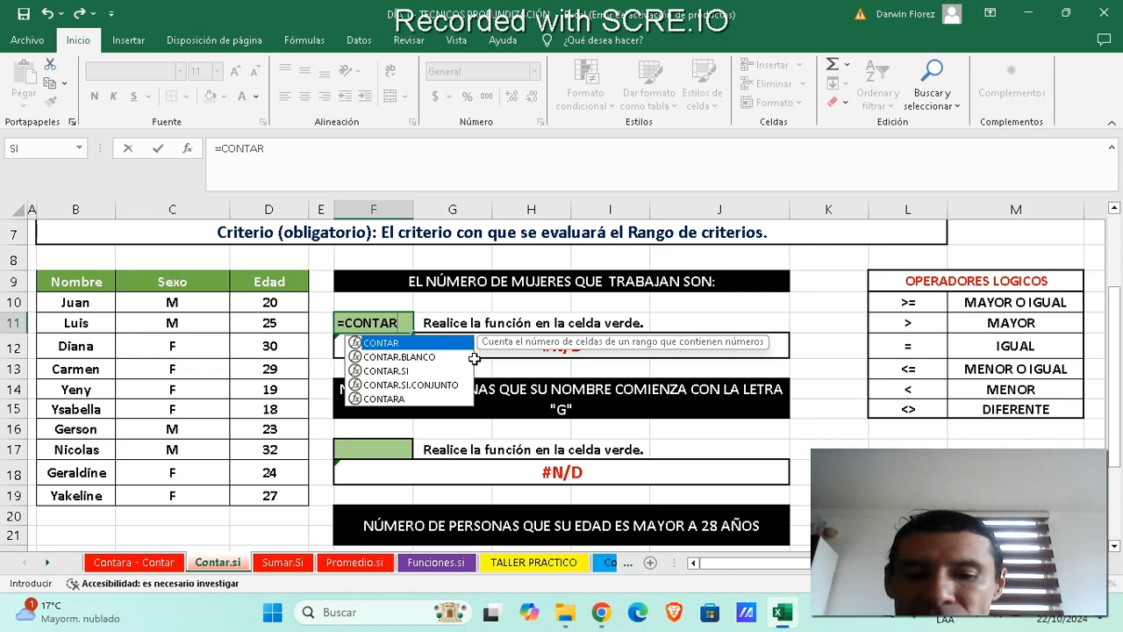
text(.SI)
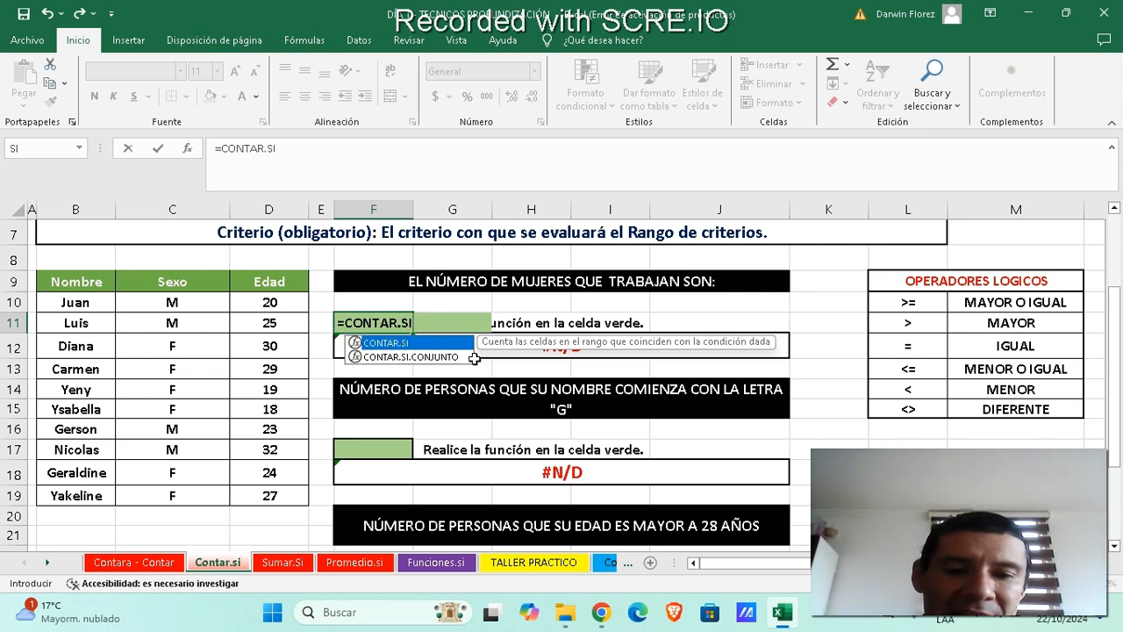
text(()
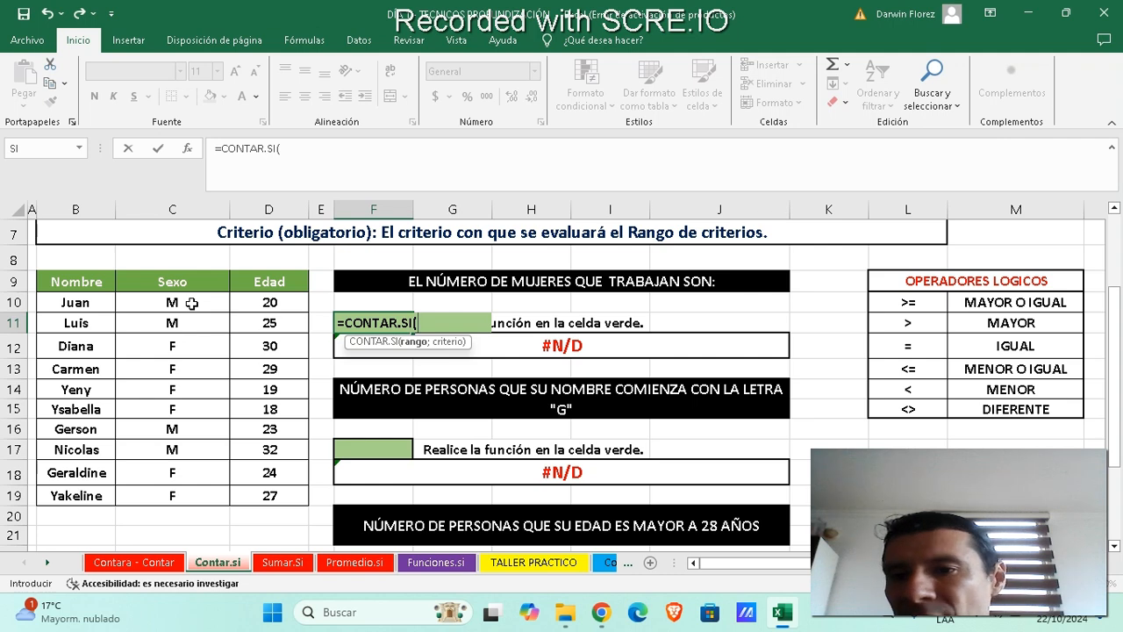
drag(191, 303, 195, 493)
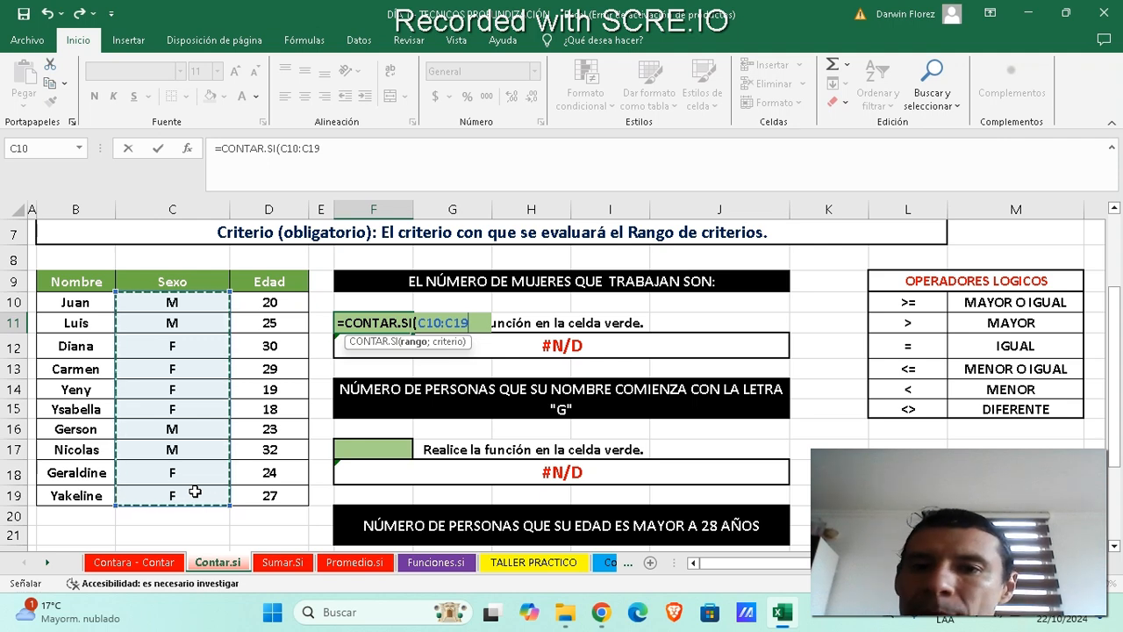
text(;)
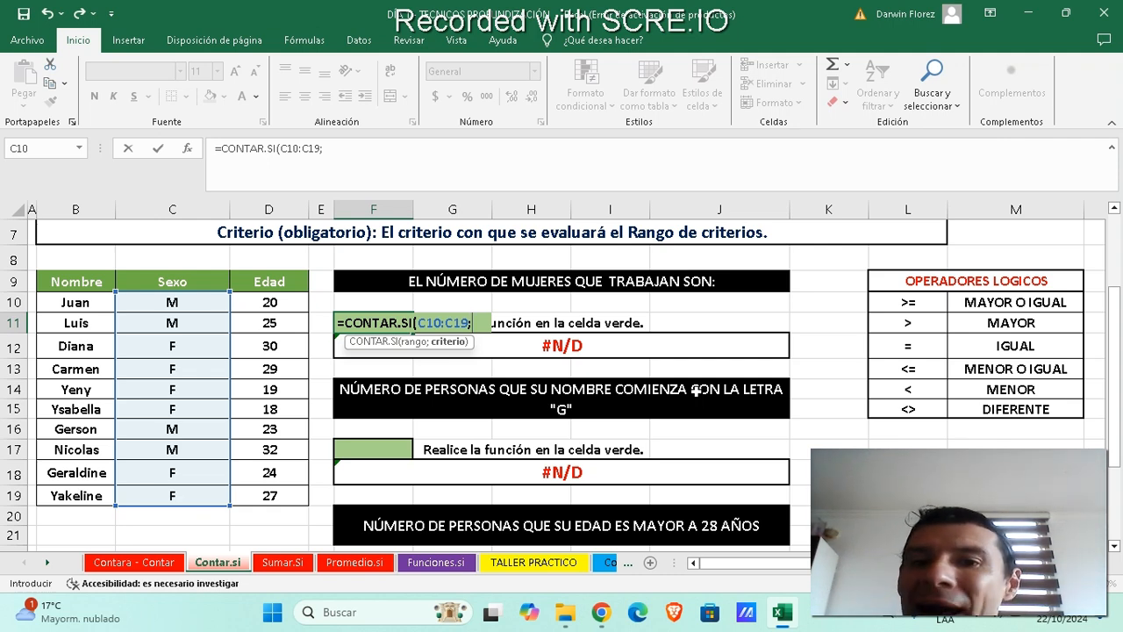
text(")
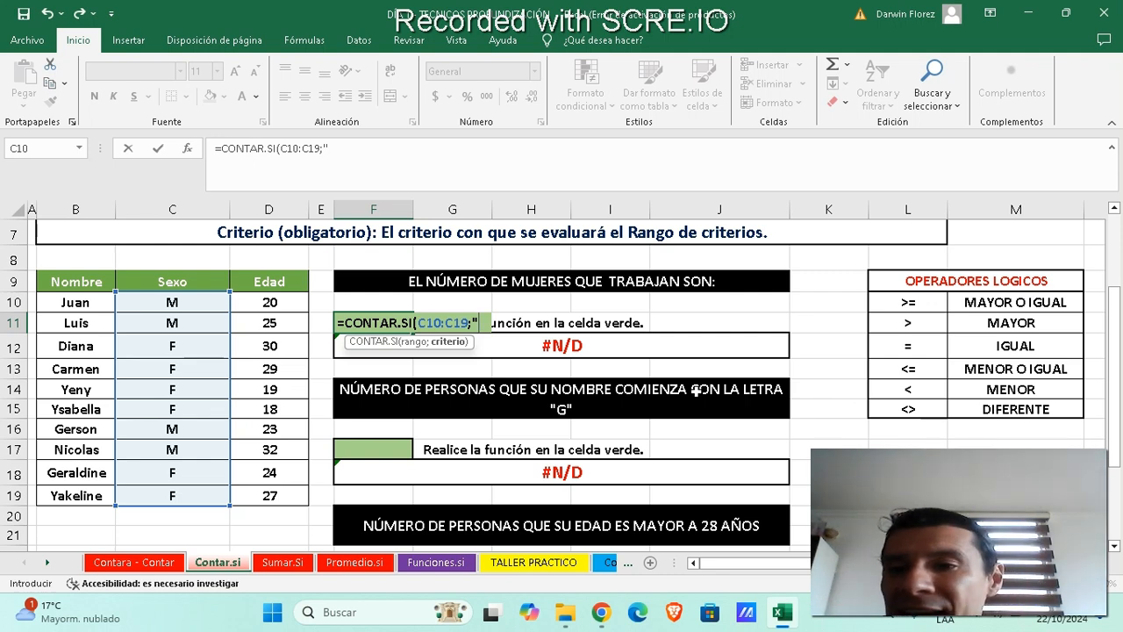
text(F)
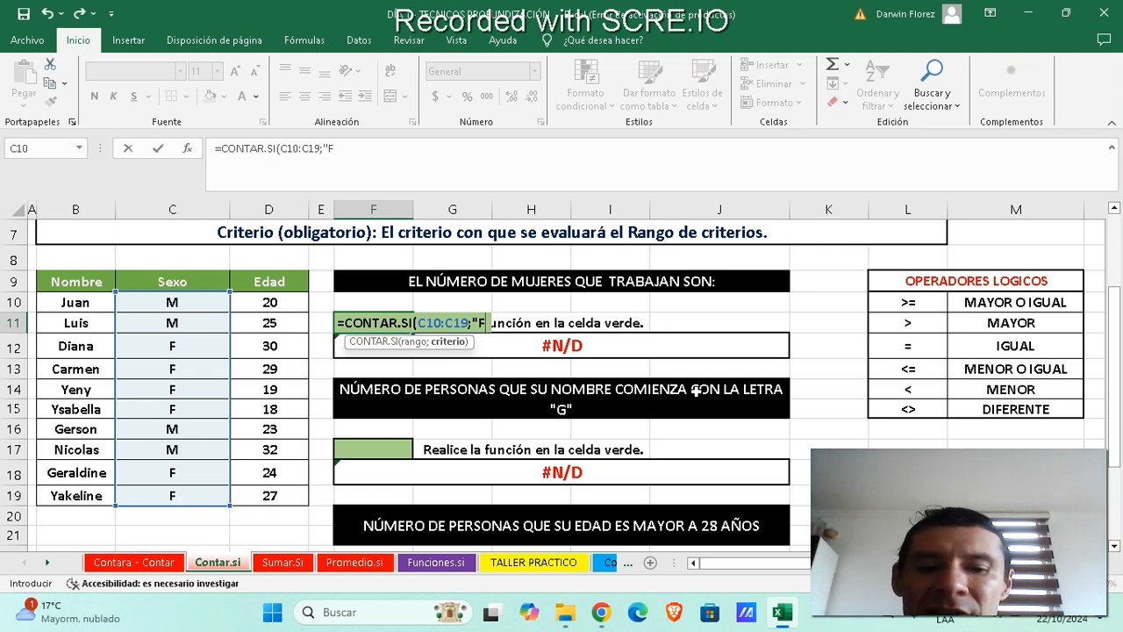
text(")
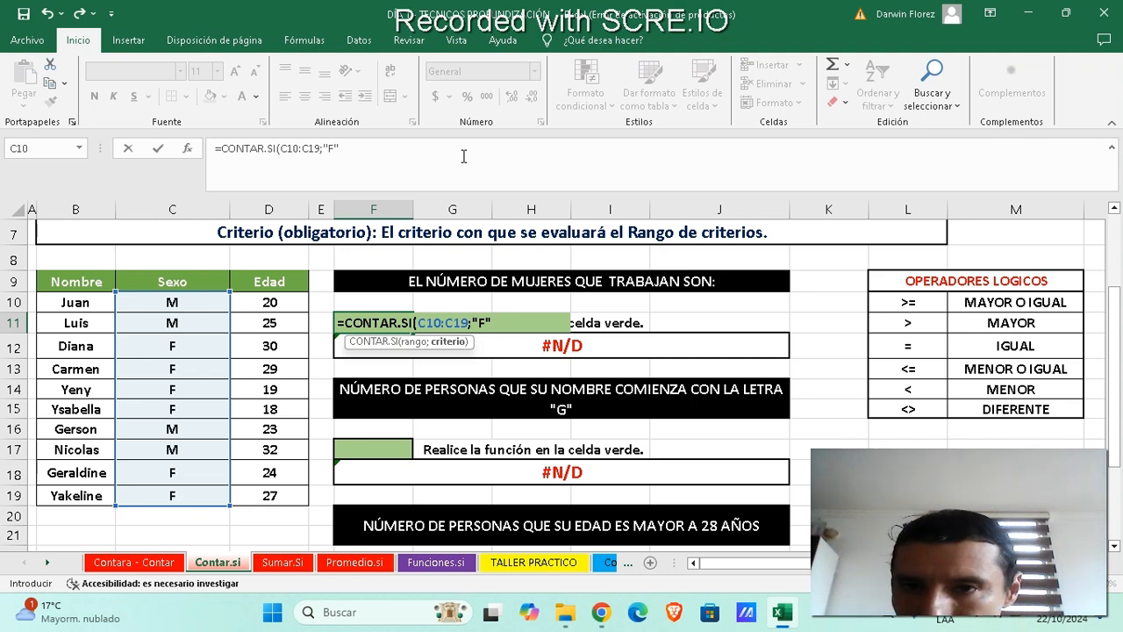
text())
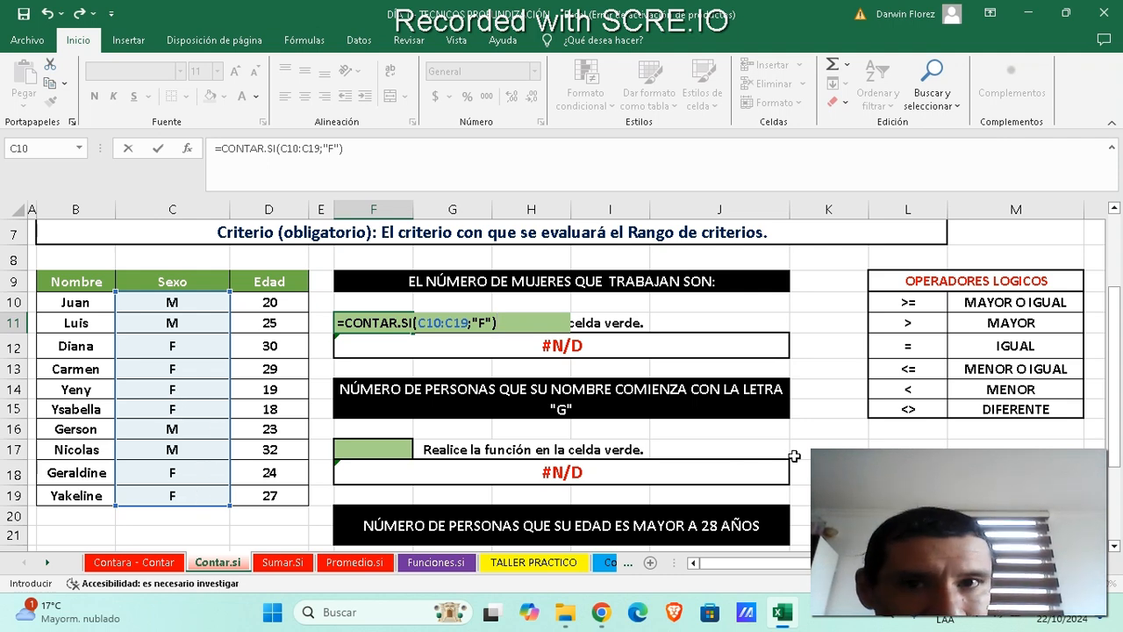
key(Return)
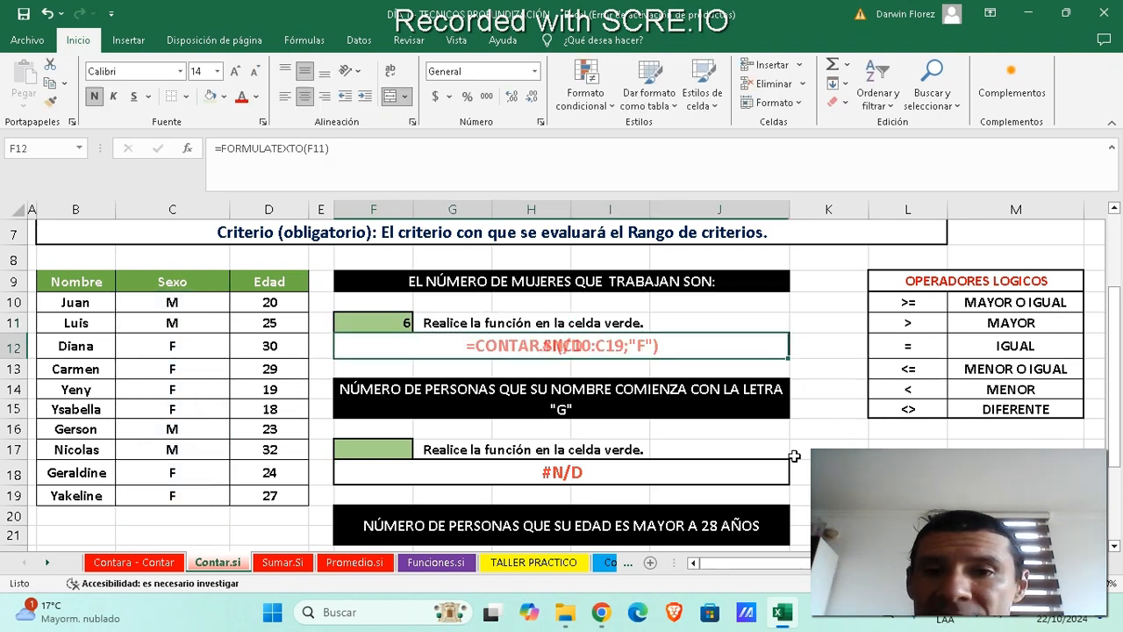
Step: Center the result in cell F11 horizontally and narrow the empty column K
click(375, 315)
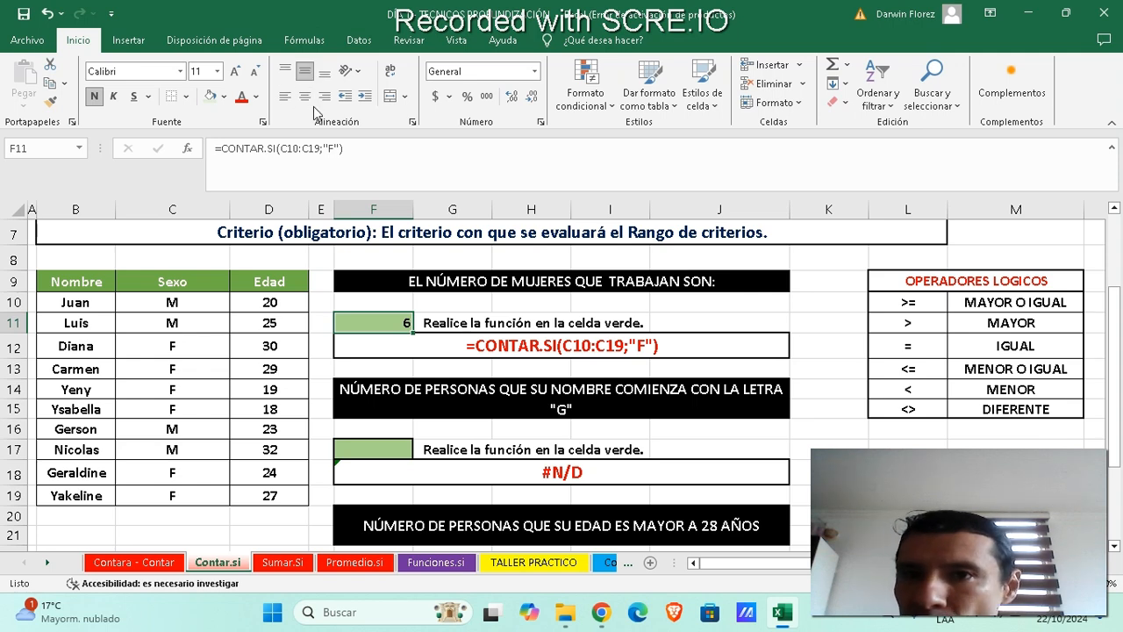
click(305, 95)
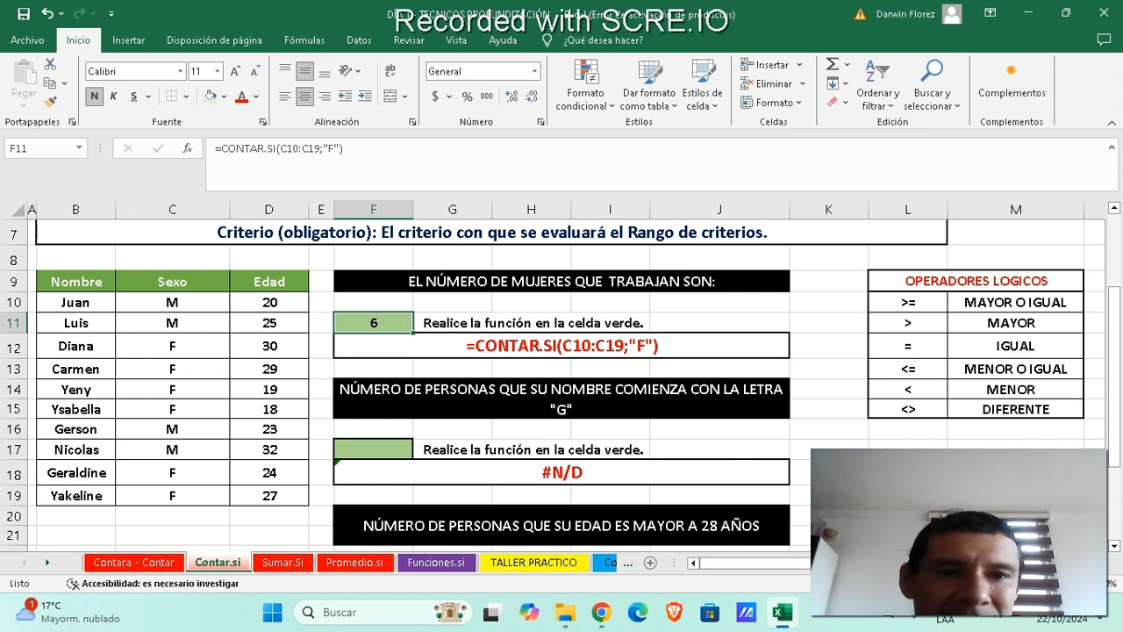
drag(867, 202, 830, 203)
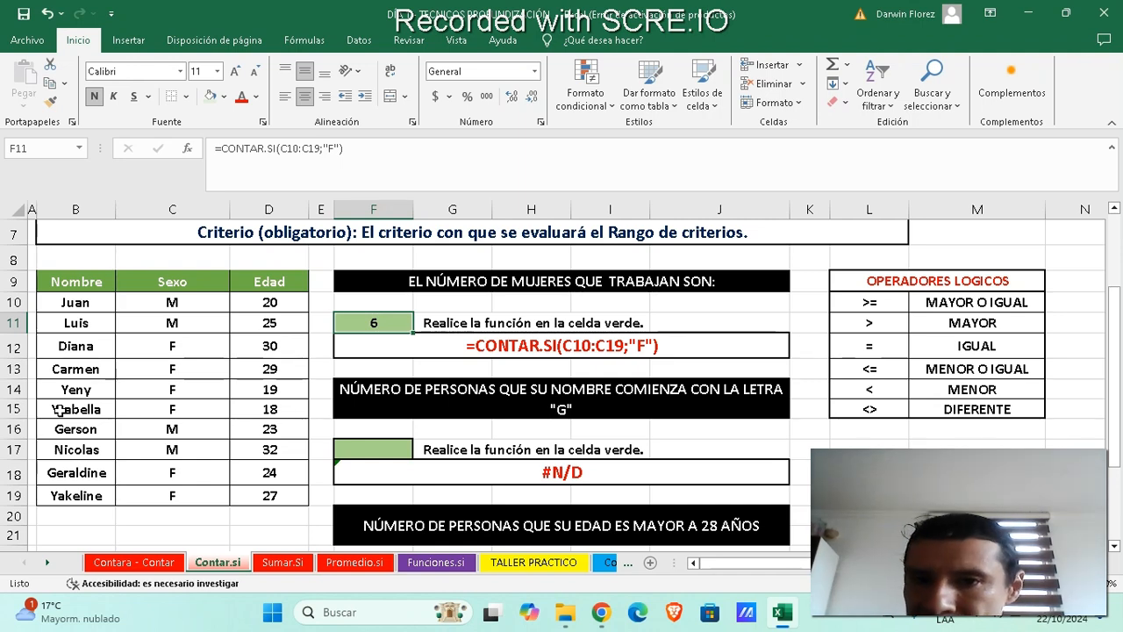
Step: Enter =CONTAR.SI(B10:B19;"G*") in the green cell F17 to count names starting with G, and center the result
click(375, 448)
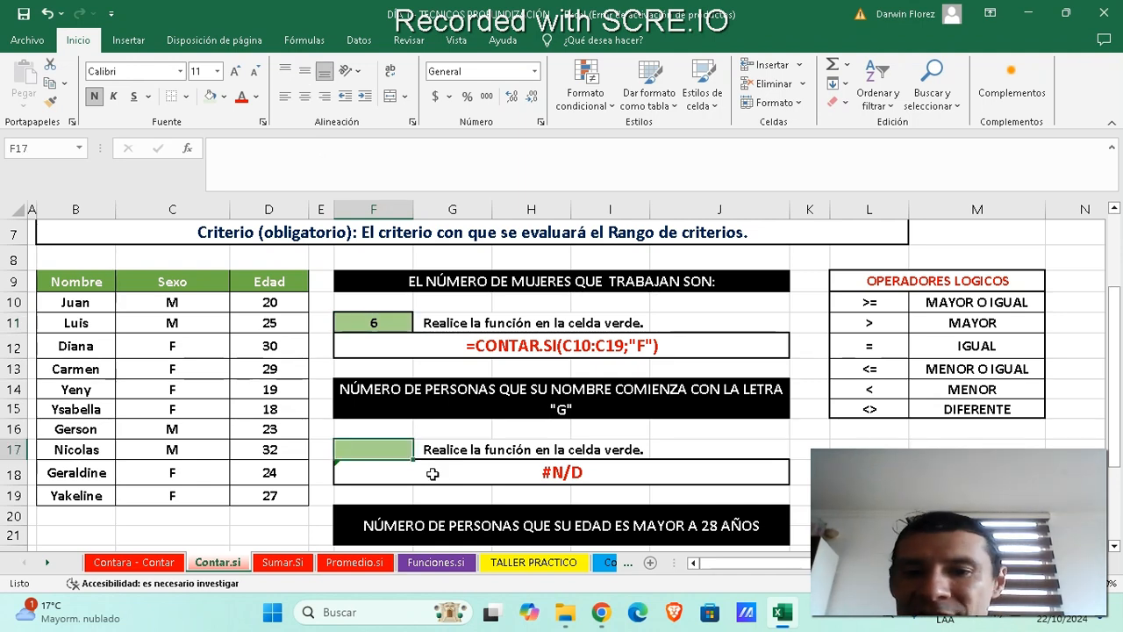
text(=CONTAR)
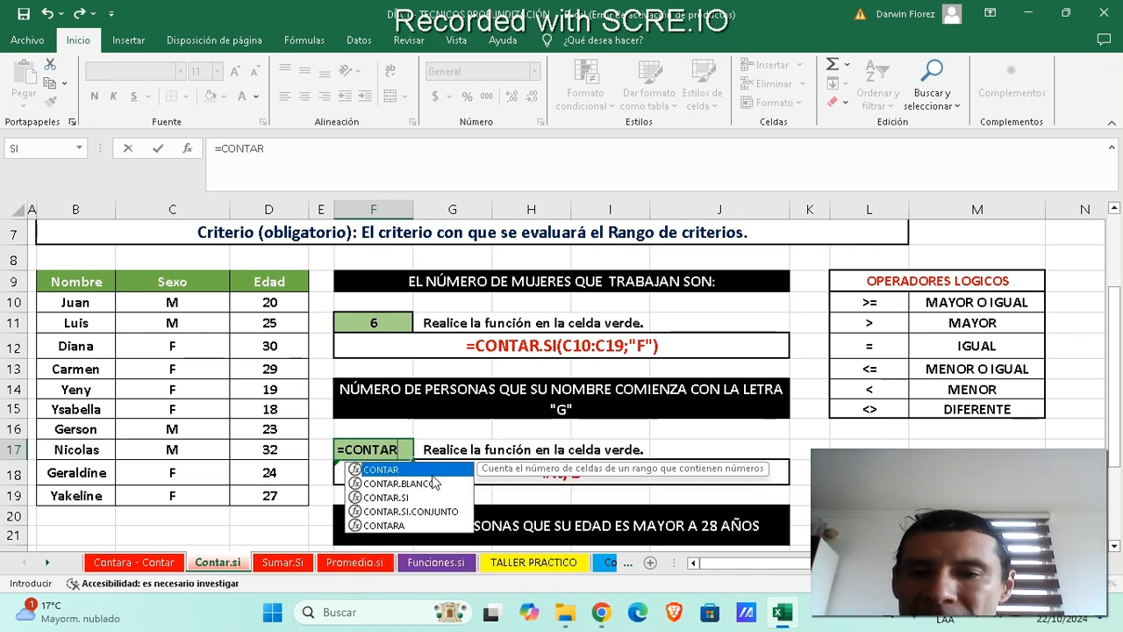
text(.SI)
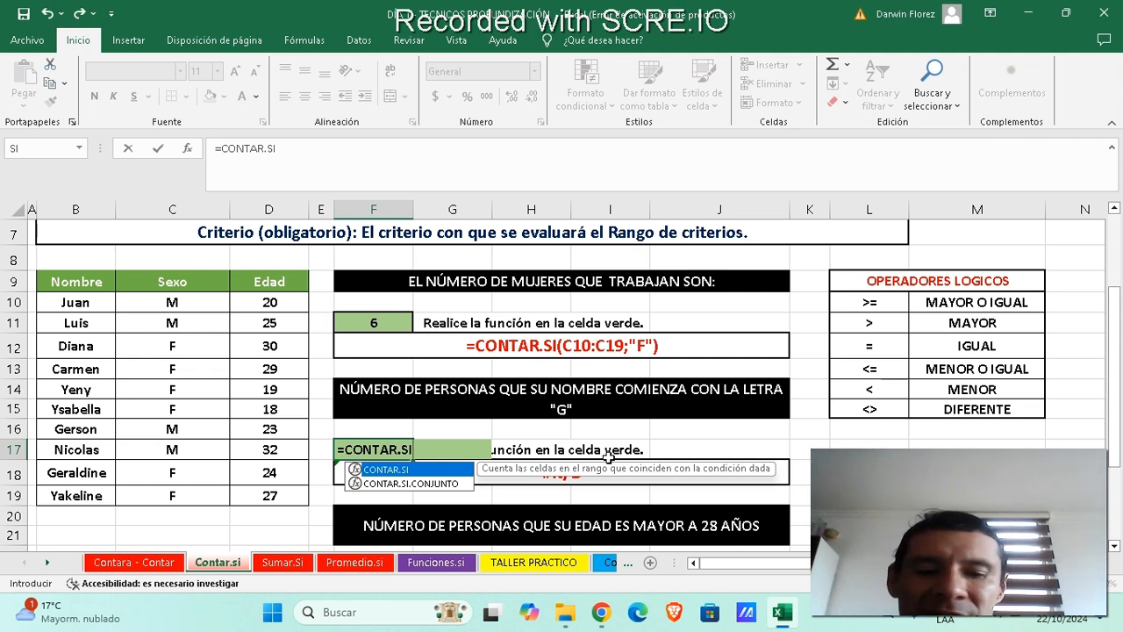
text(()
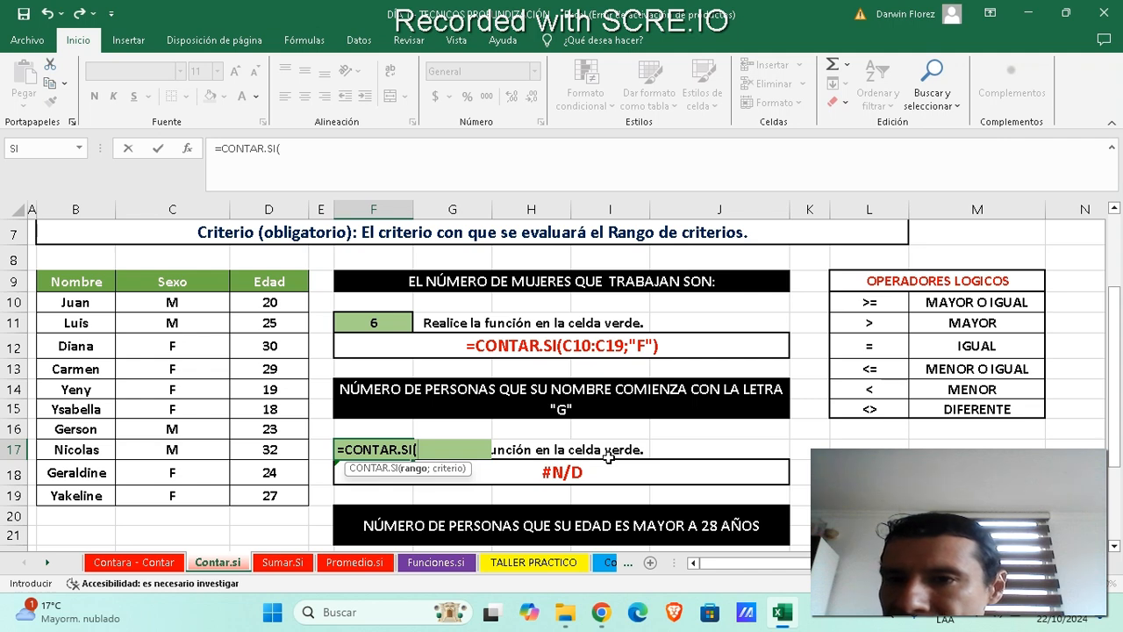
drag(81, 302, 79, 498)
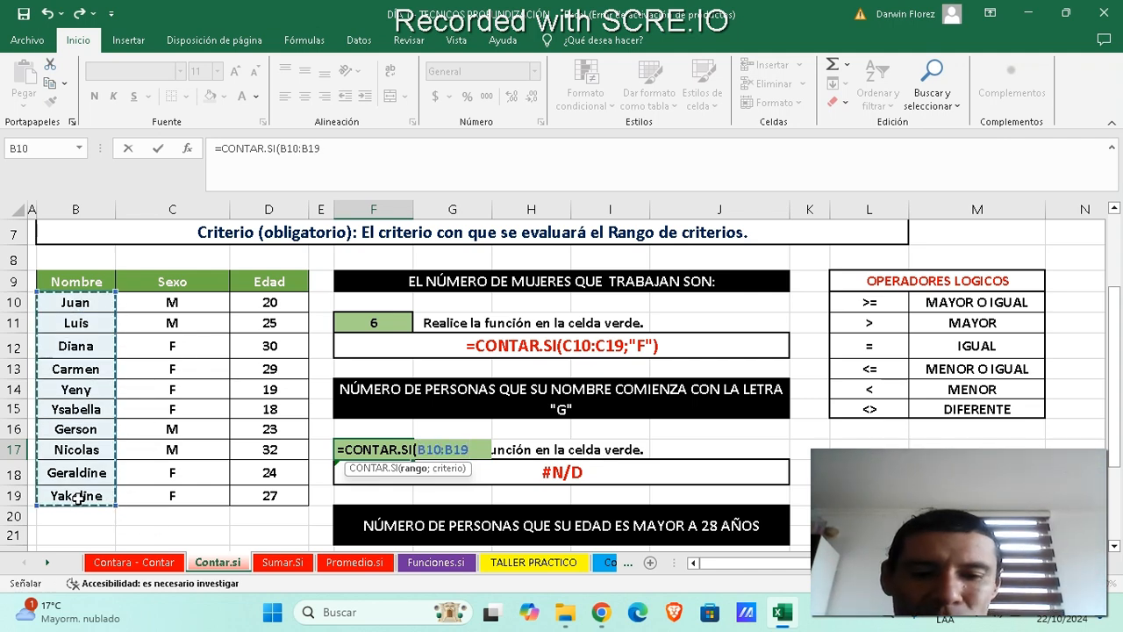
text(;)
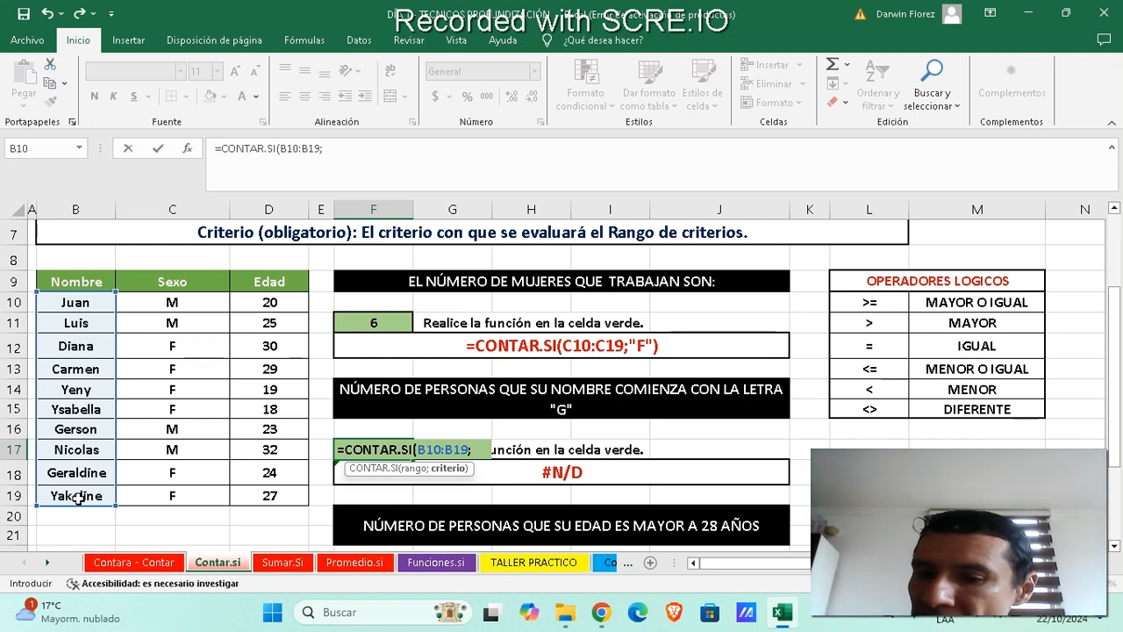
text(")
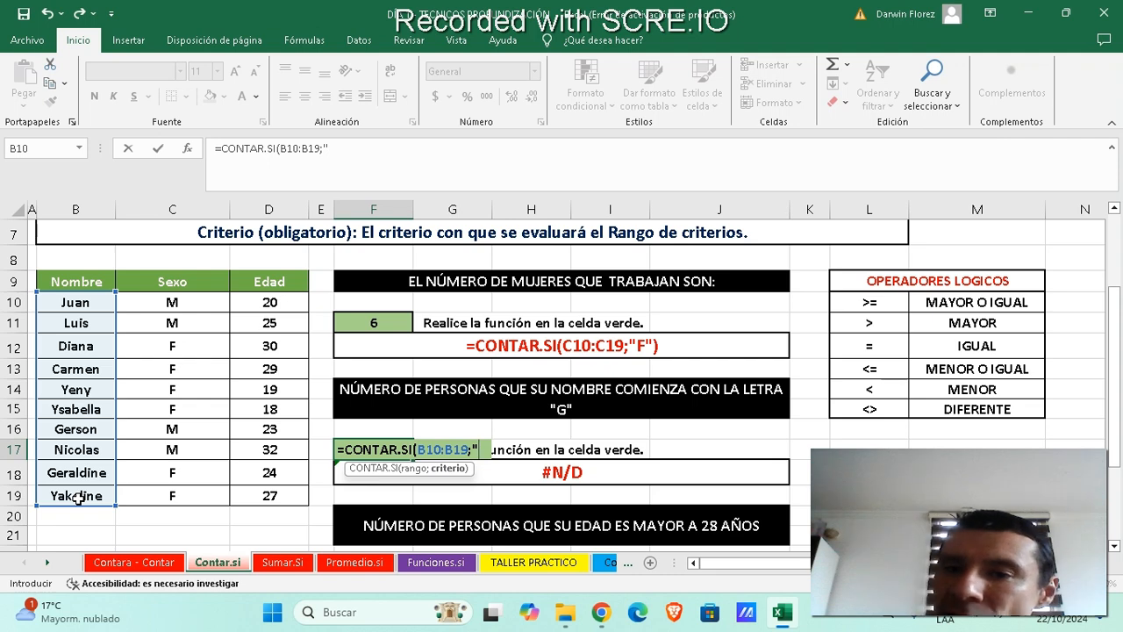
text(G*)
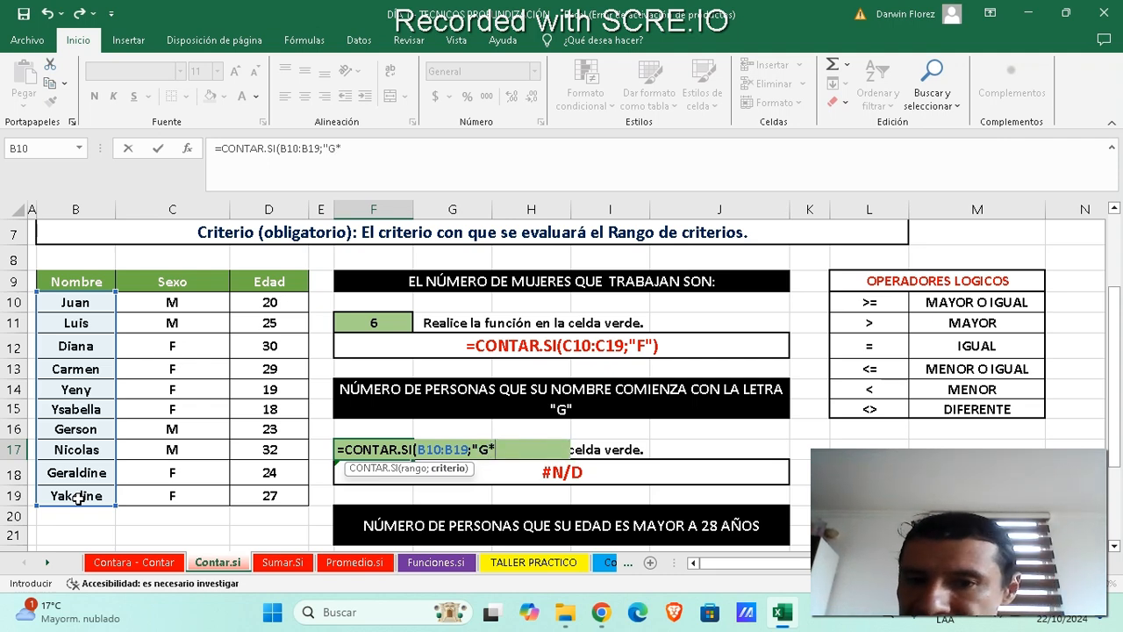
text(")
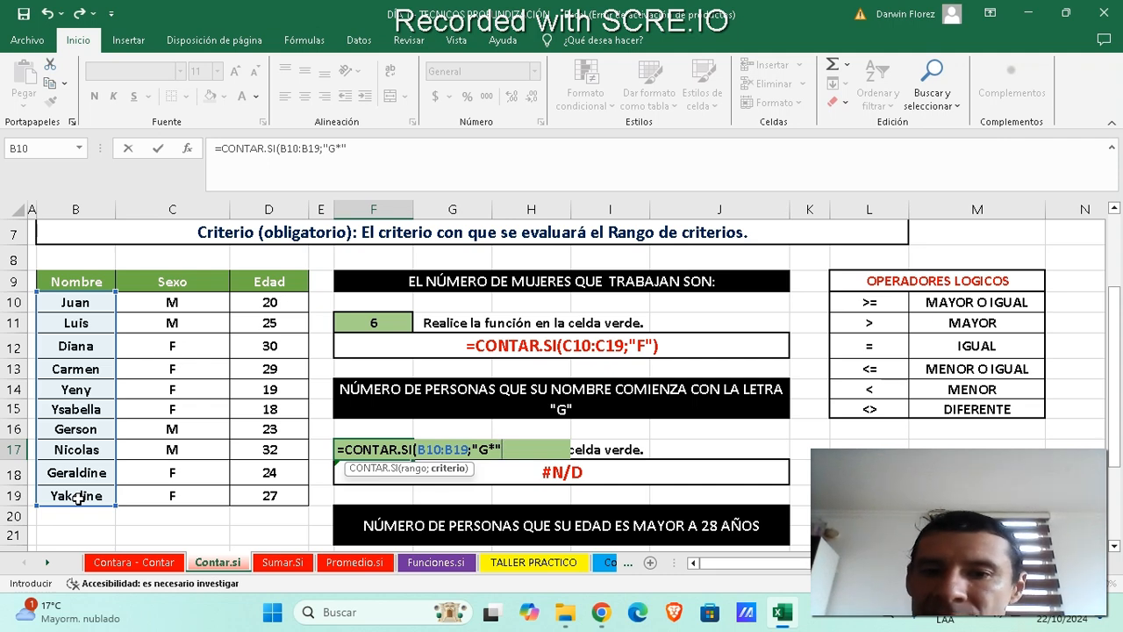
text())
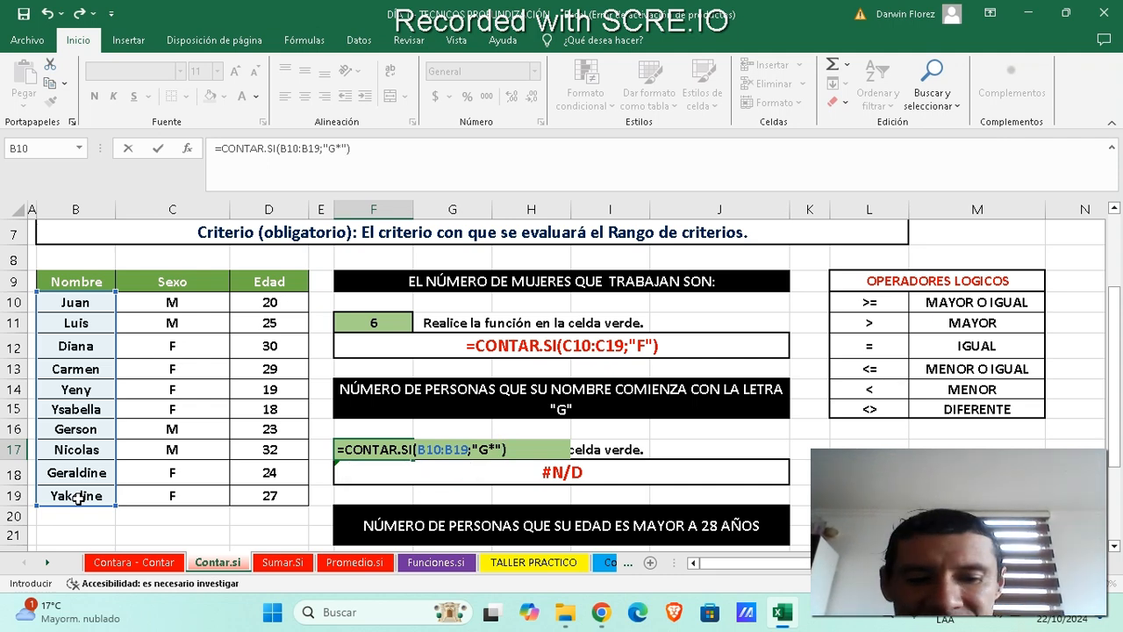
key(Return)
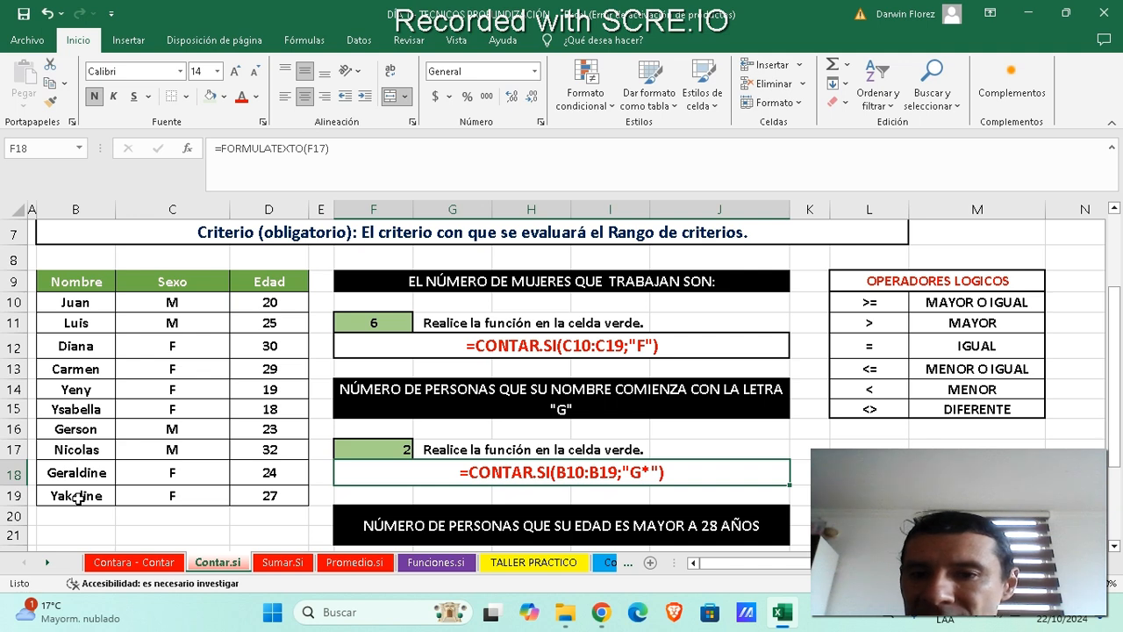
click(402, 451)
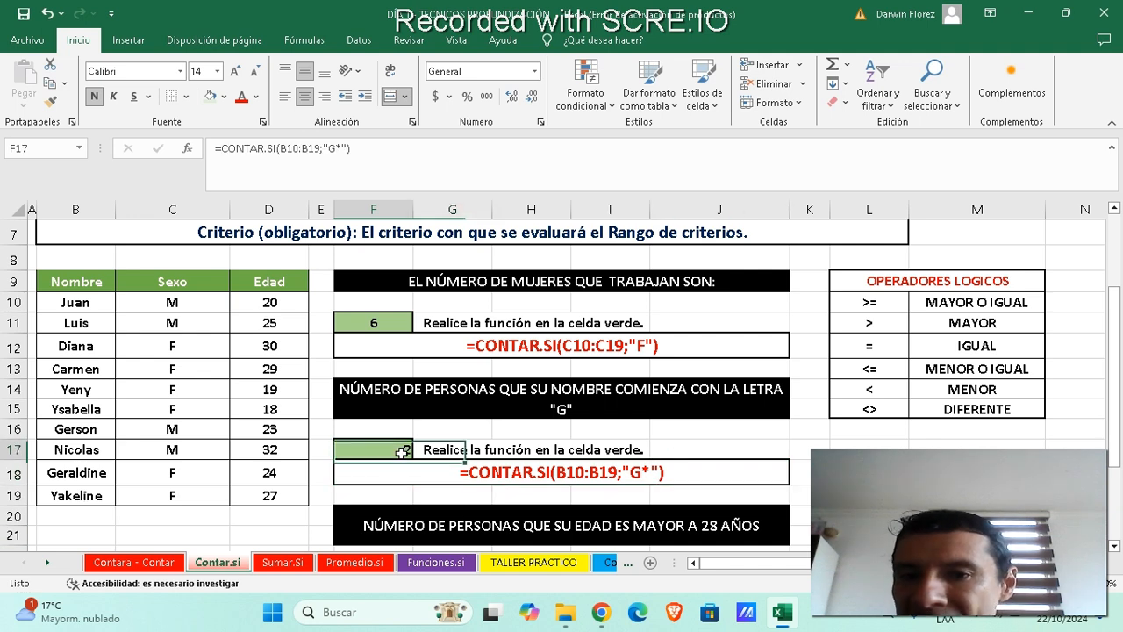
click(305, 95)
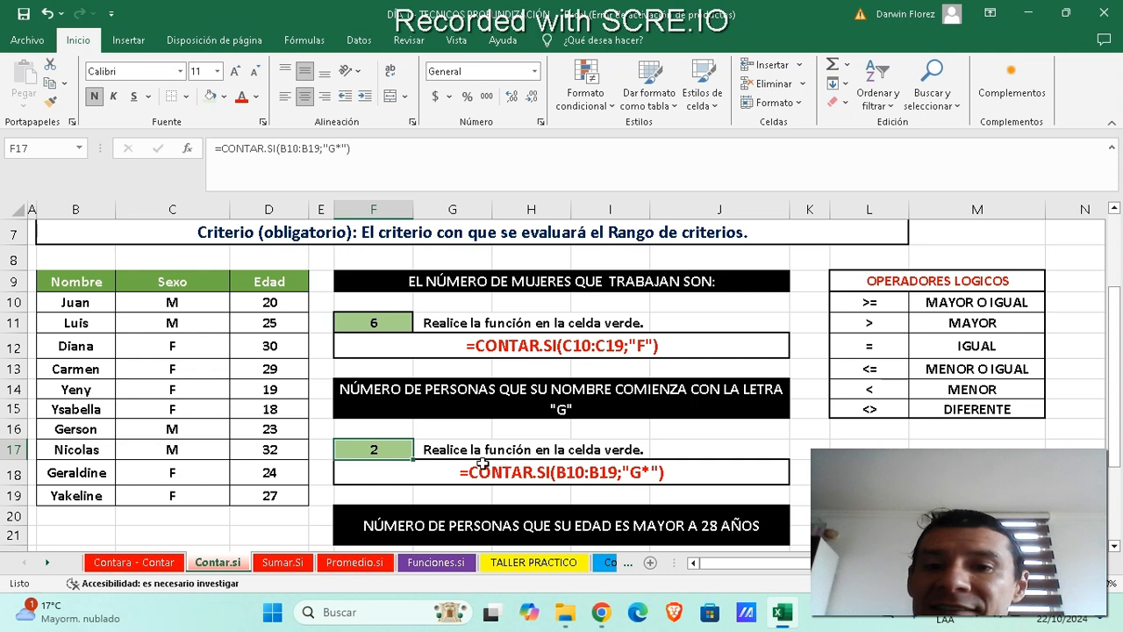
Step: Change the criterion of the F17 formula to "*A*" to count the names containing the letter A
click(362, 149)
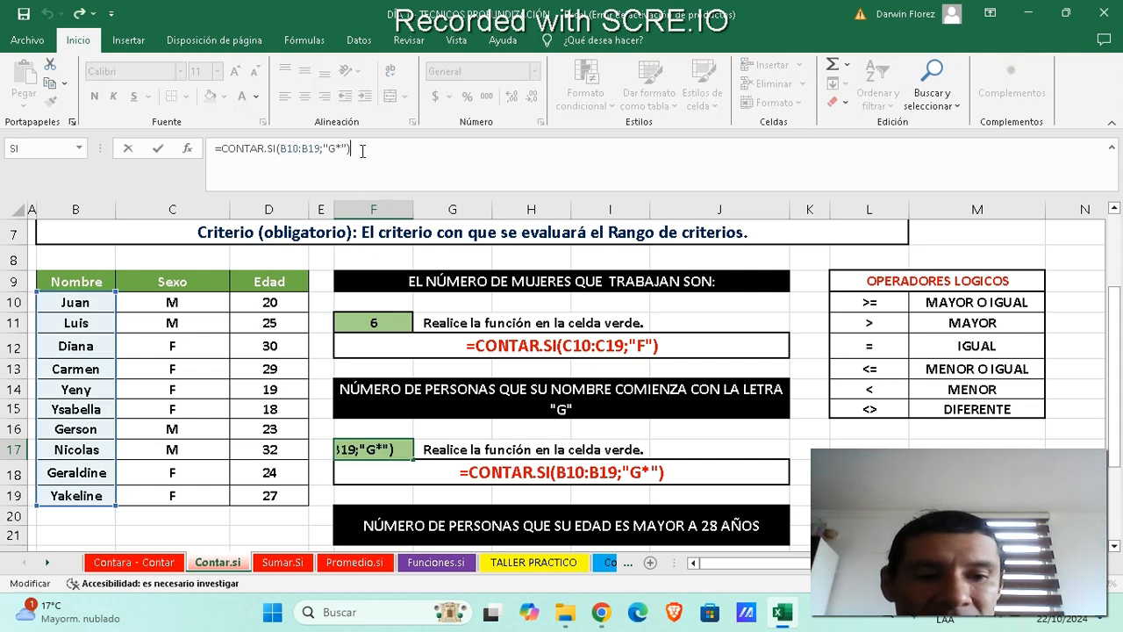
key(BackSpace)
key(BackSpace)
key(BackSpace)
key(BackSpace)
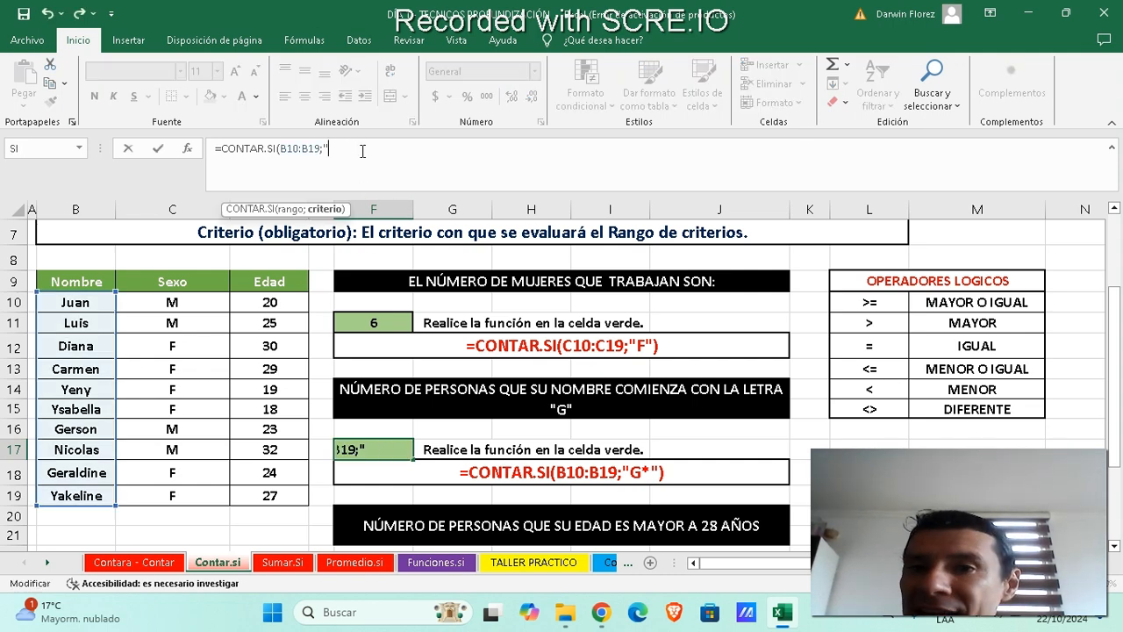
text(*)
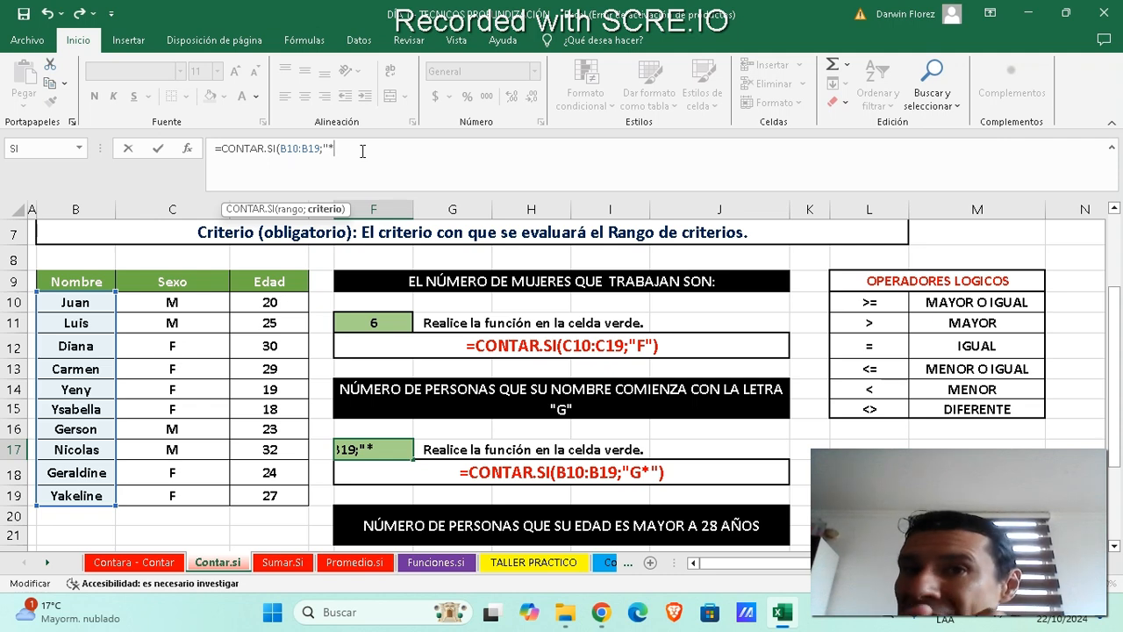
text(A)
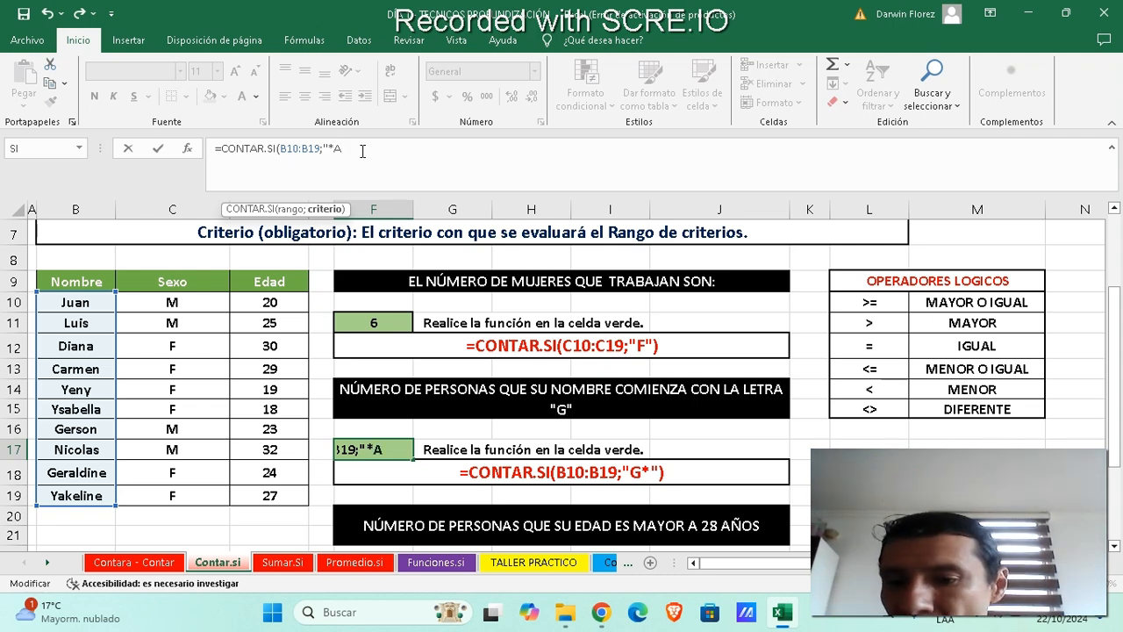
text(*)
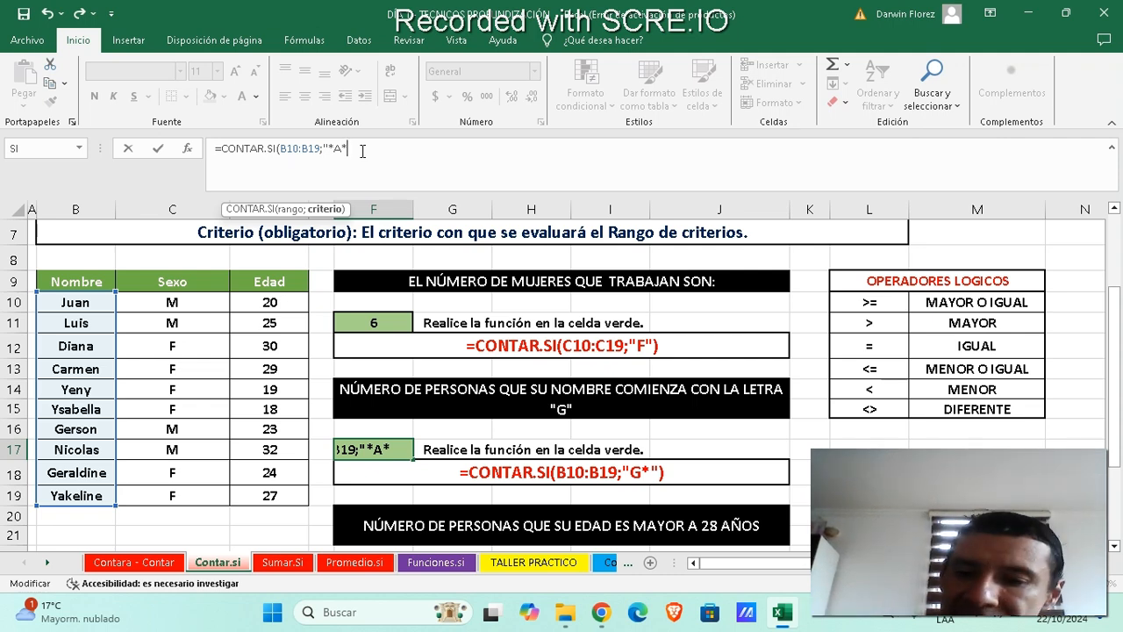
text("))
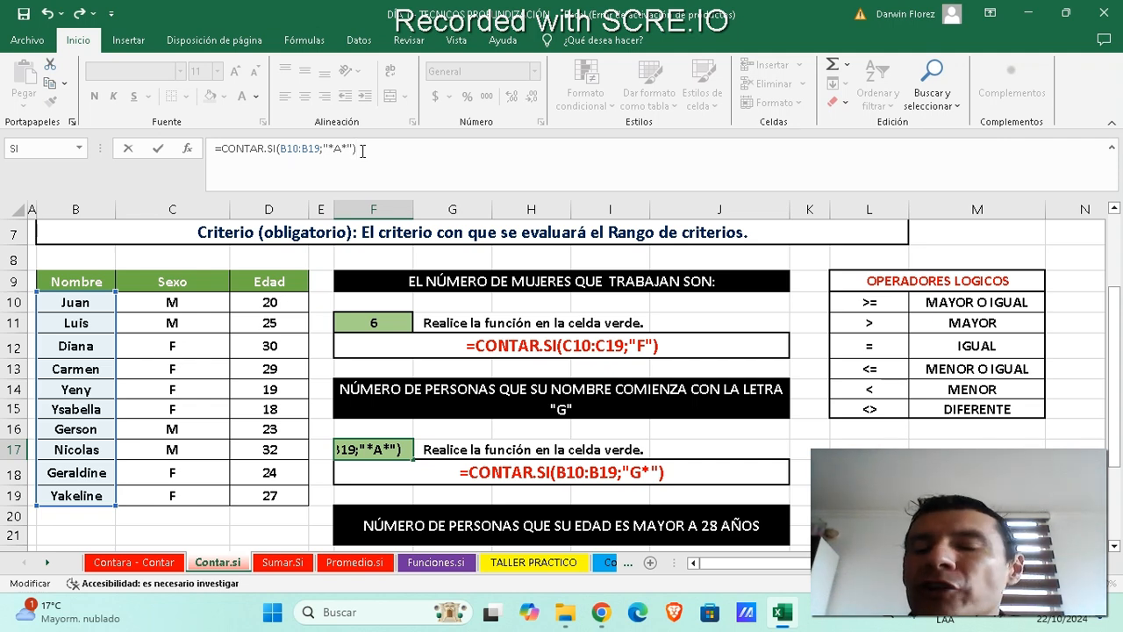
key(Return)
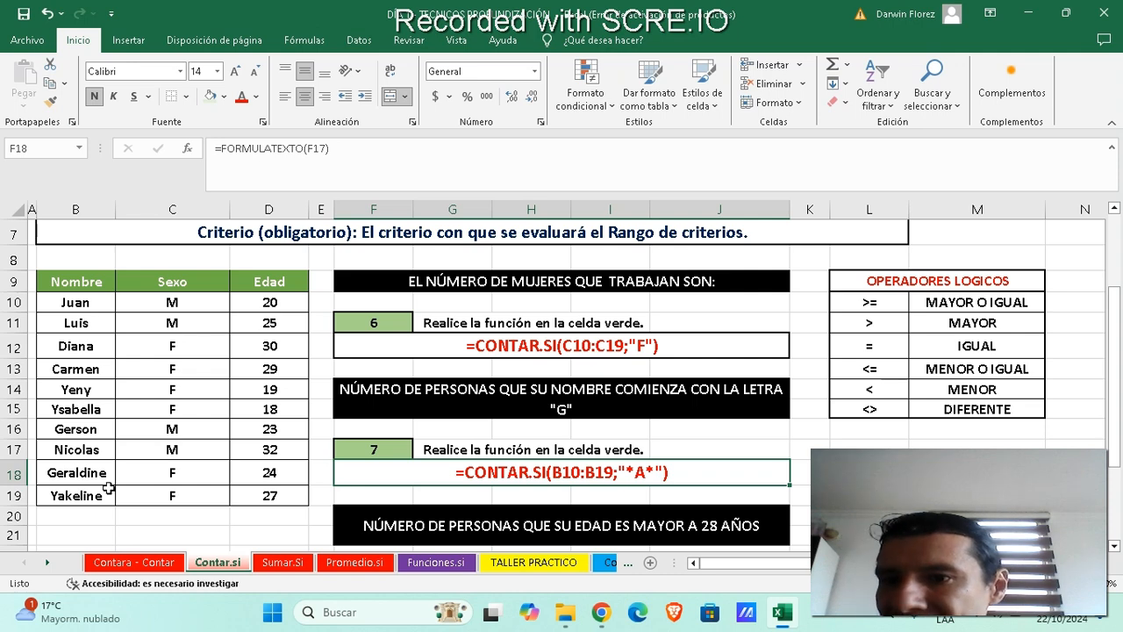
Step: Change the criterion of the F17 formula to "*N" to count the names ending in N
click(386, 449)
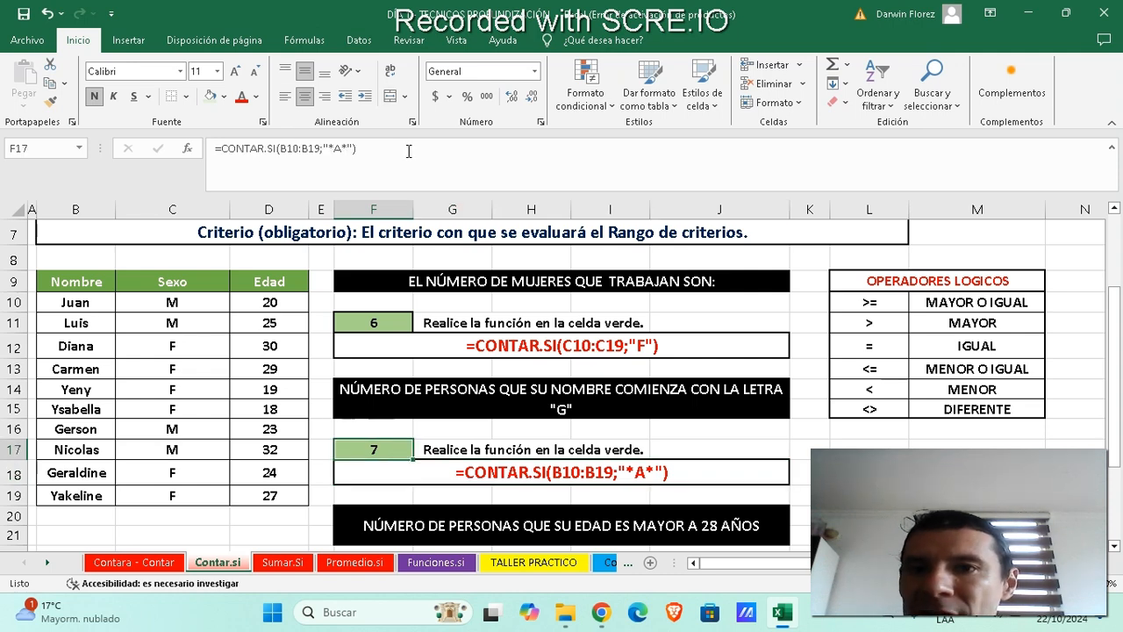
click(383, 150)
key(BackSpace)
key(BackSpace)
key(BackSpace)
key(BackSpace)
key(BackSpace)
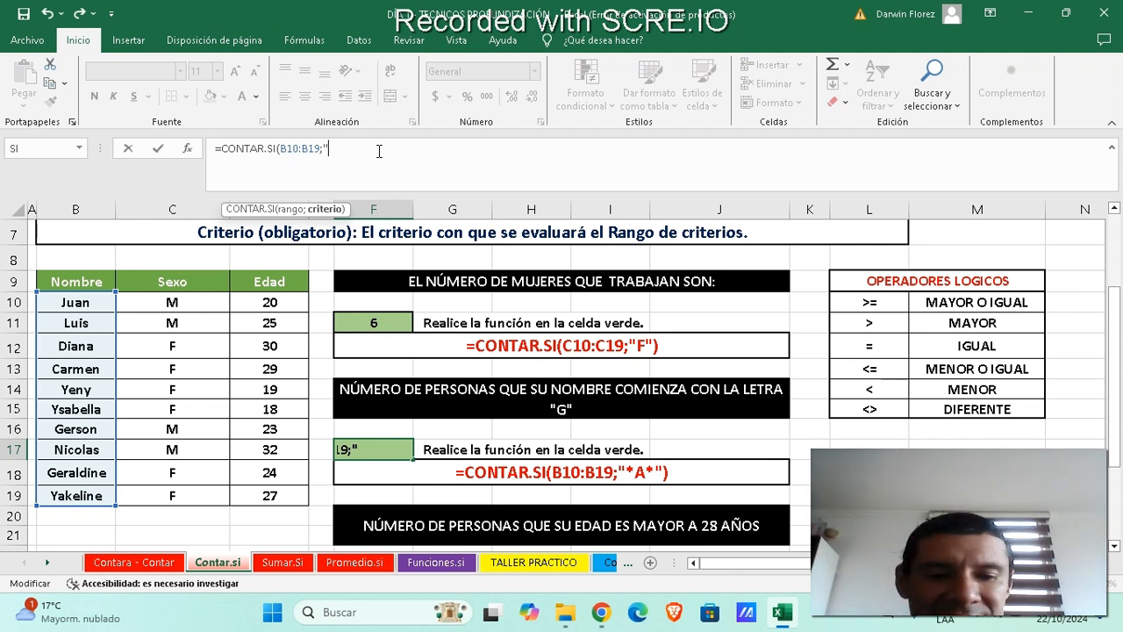
text(*N")
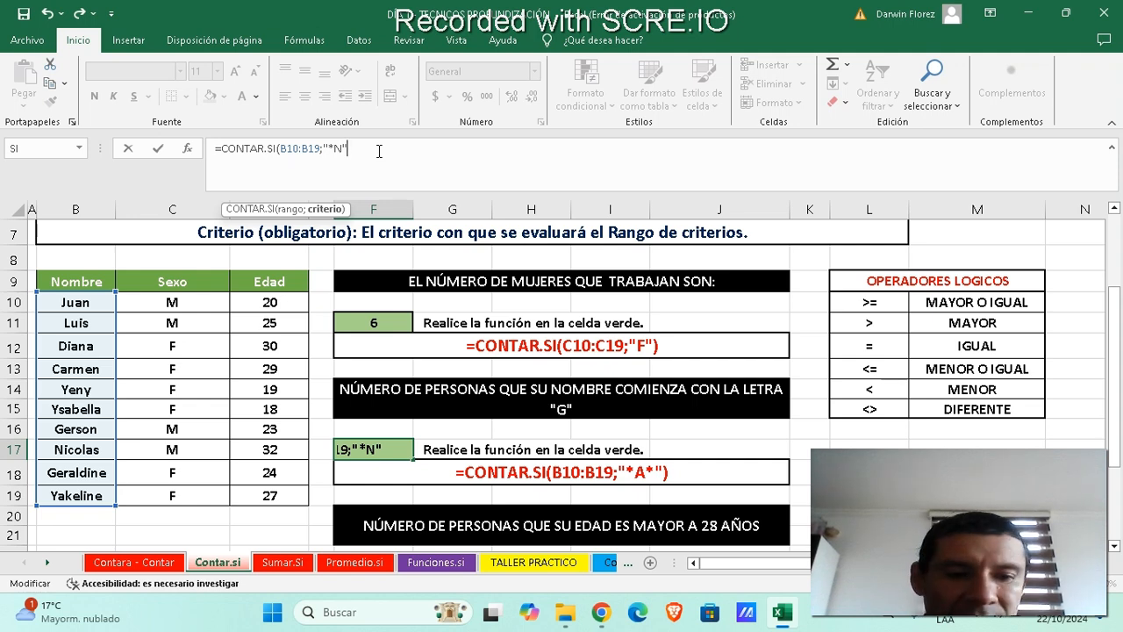
text())
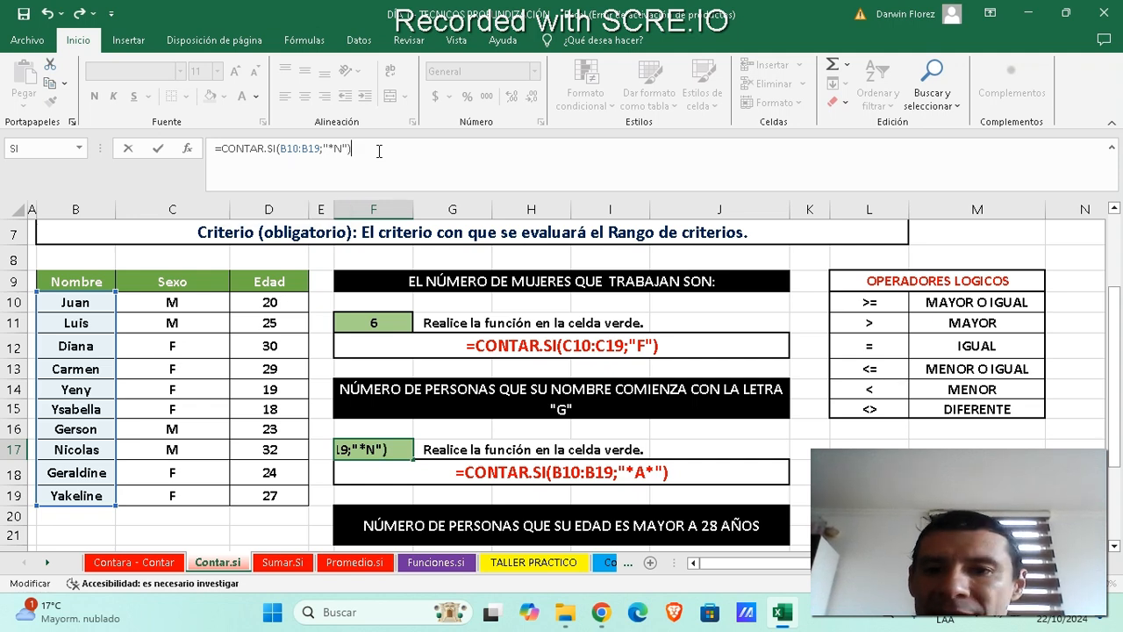
key(Return)
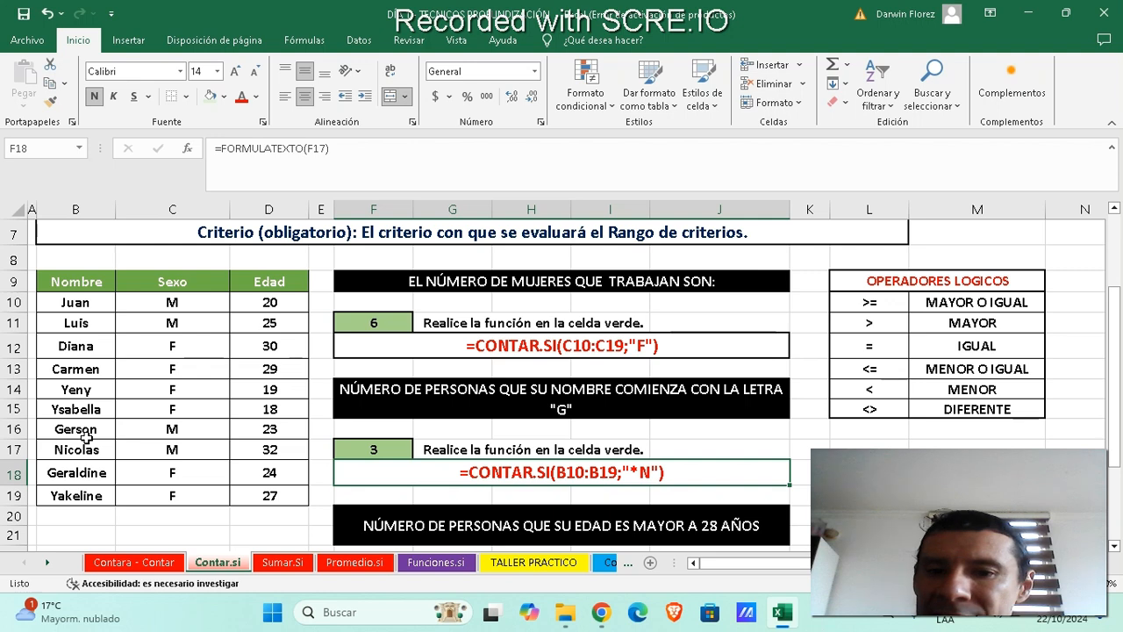
Step: Set the criterion of the F17 formula back to "G*" so it counts names beginning with G
click(393, 453)
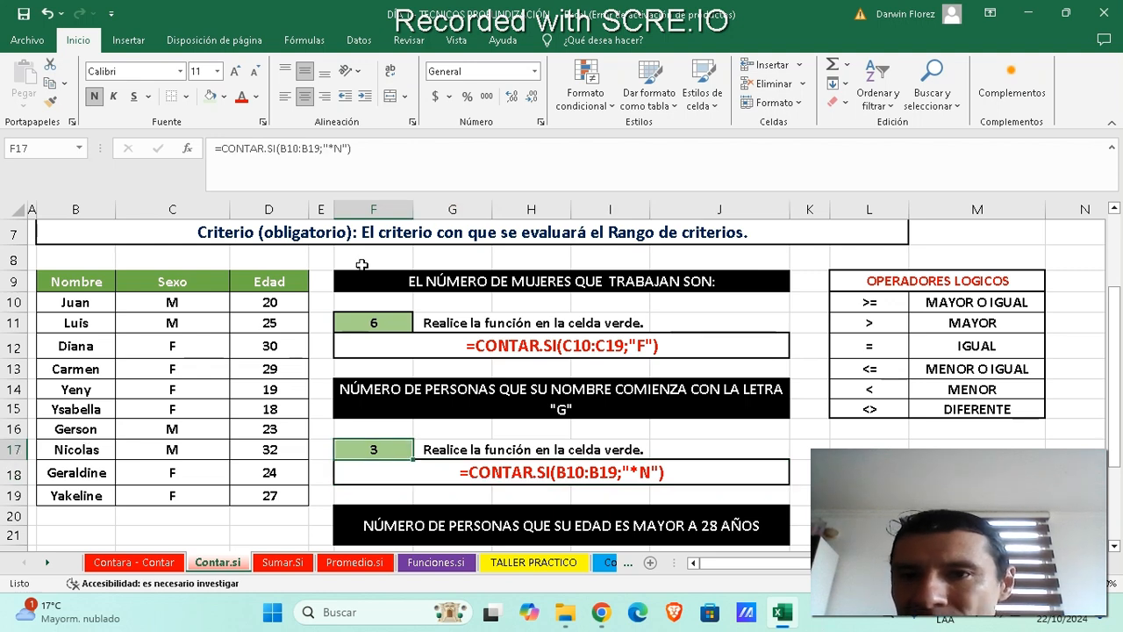
click(369, 151)
key(BackSpace)
key(BackSpace)
key(BackSpace)
key(BackSpace)
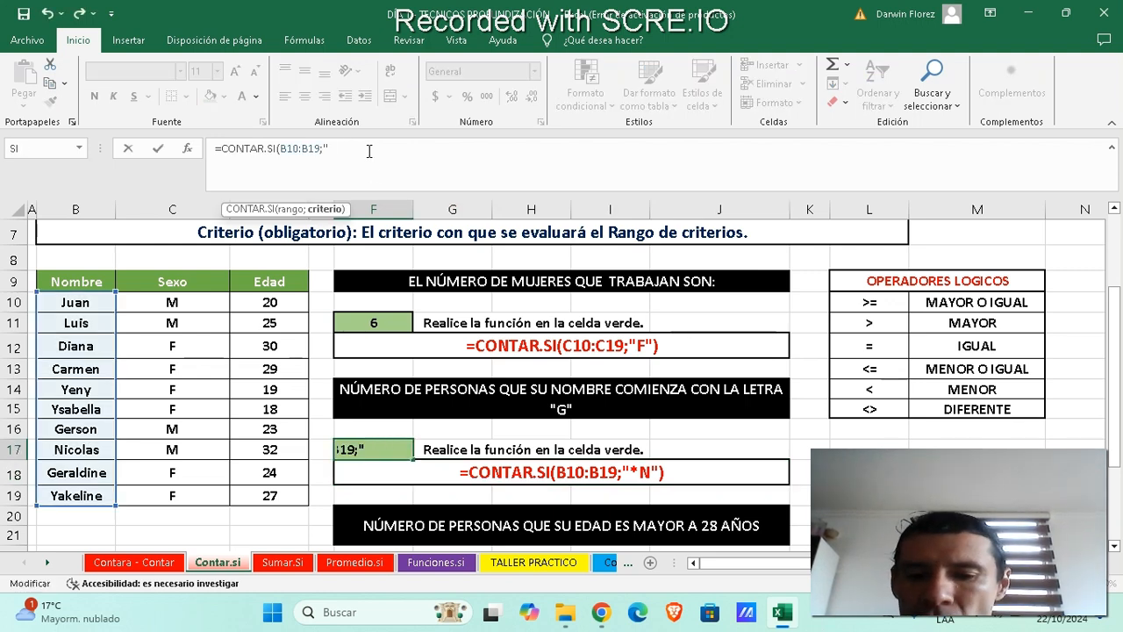
text(G*")
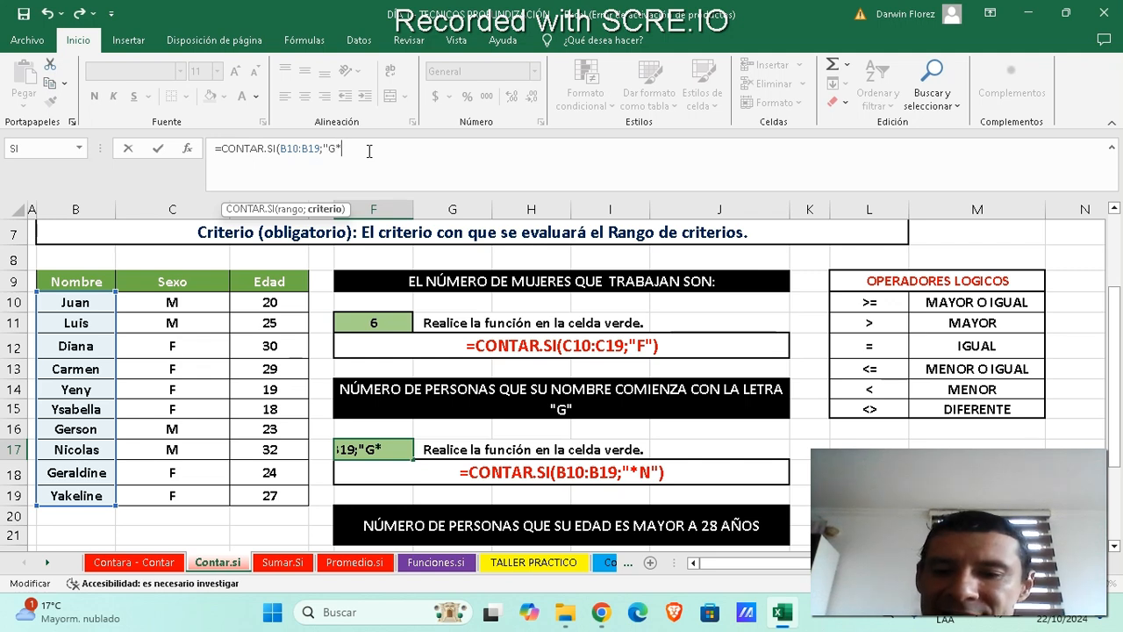
text())
key(Return)
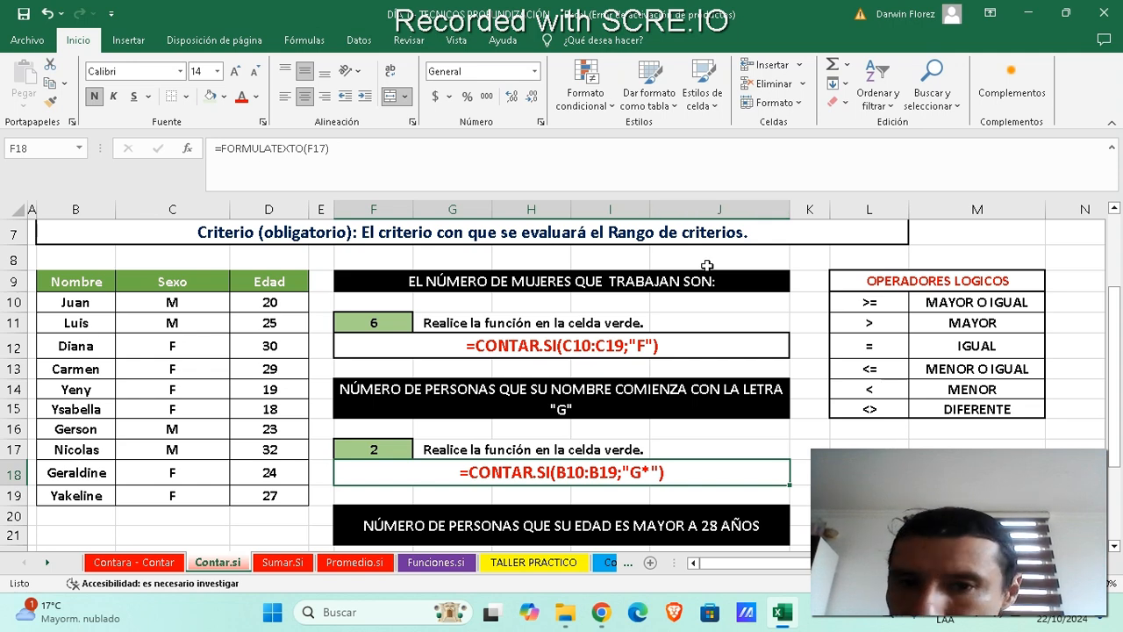
Step: Enter =CONTAR.SI(D10:D19;">28") in the green cell F23 to count people older than 28, and center the result
scroll(707, 265, down, 2)
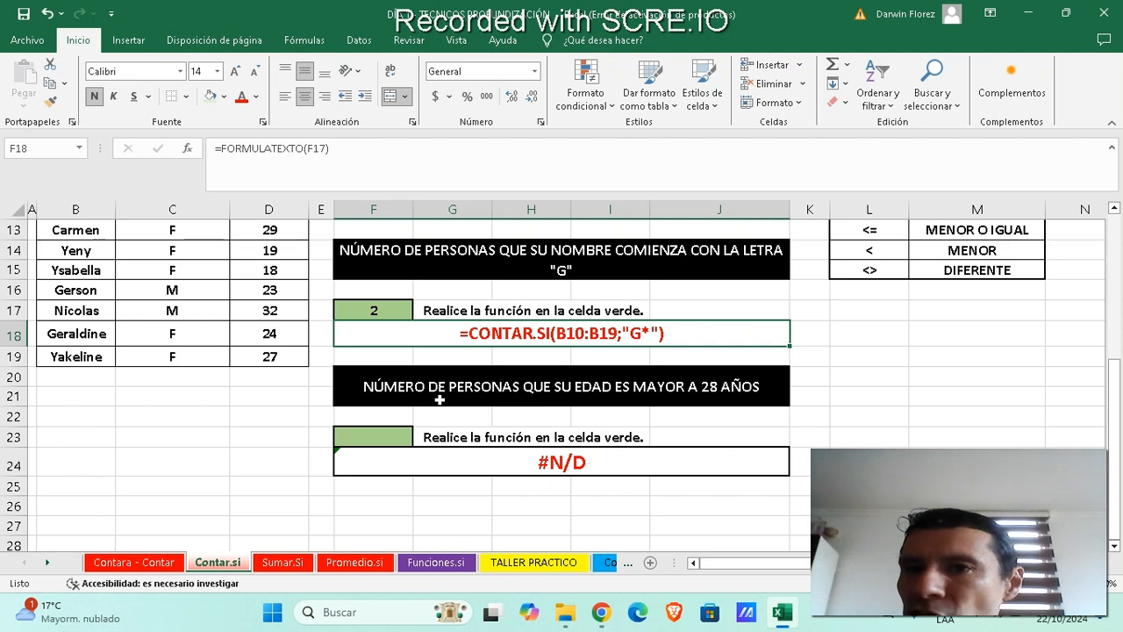
scroll(441, 397, up, 1)
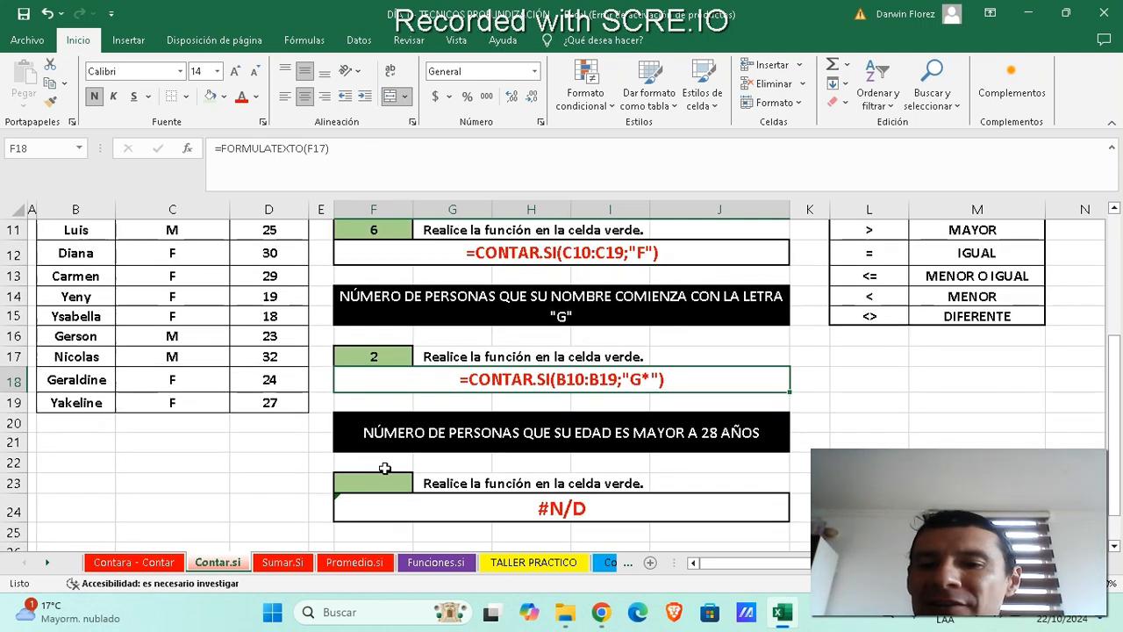
click(381, 486)
text(=C)
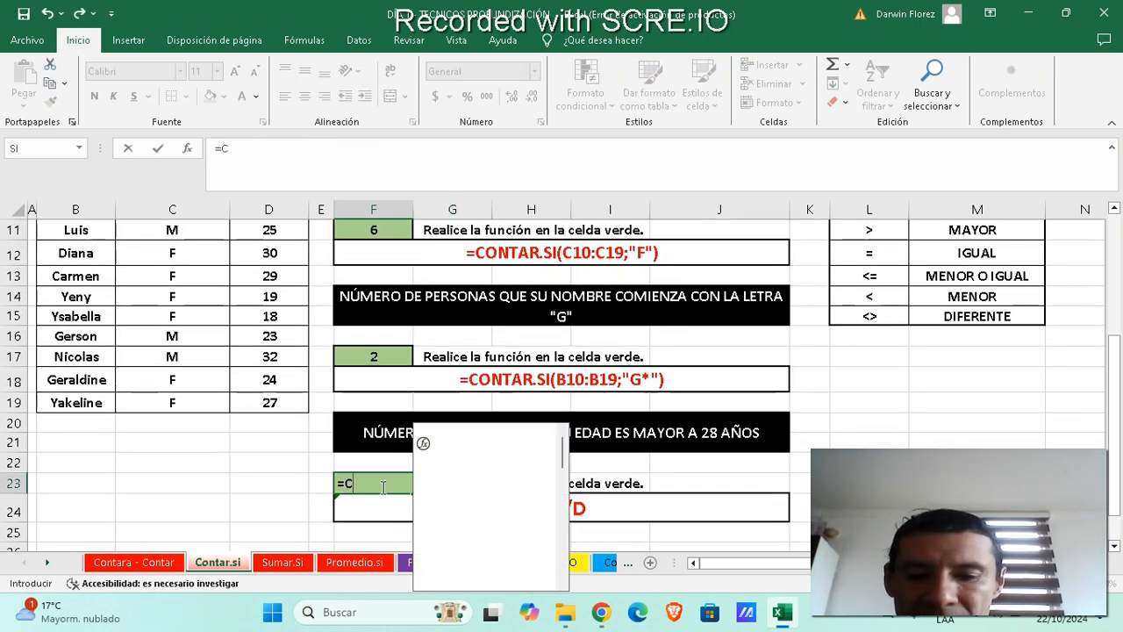
text(ONTAR.SI()
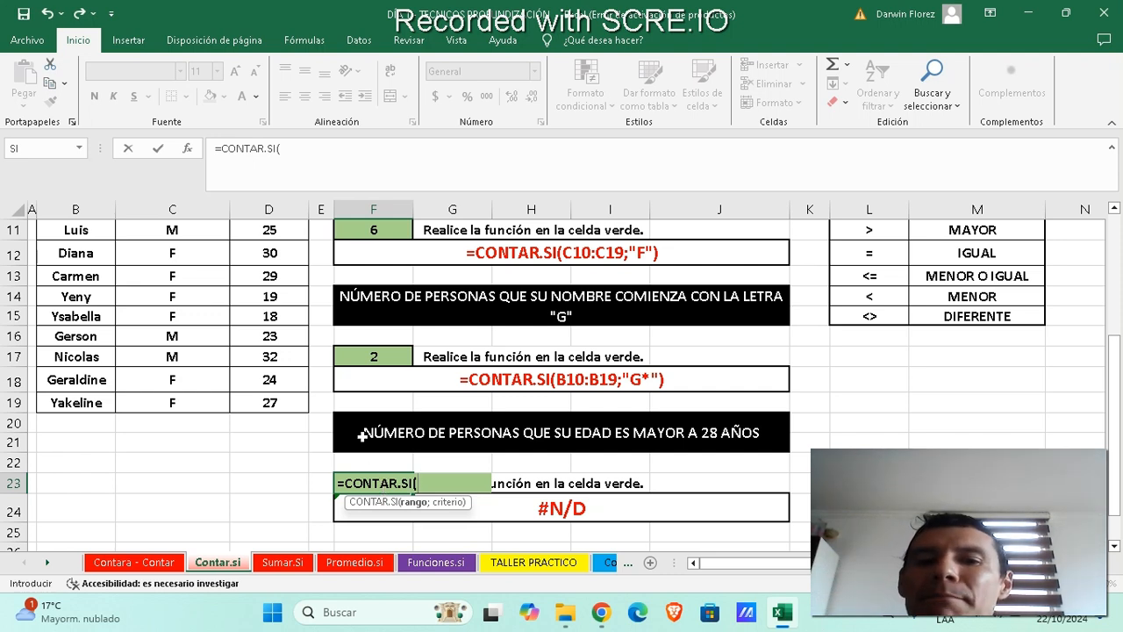
scroll(285, 419, up, 2)
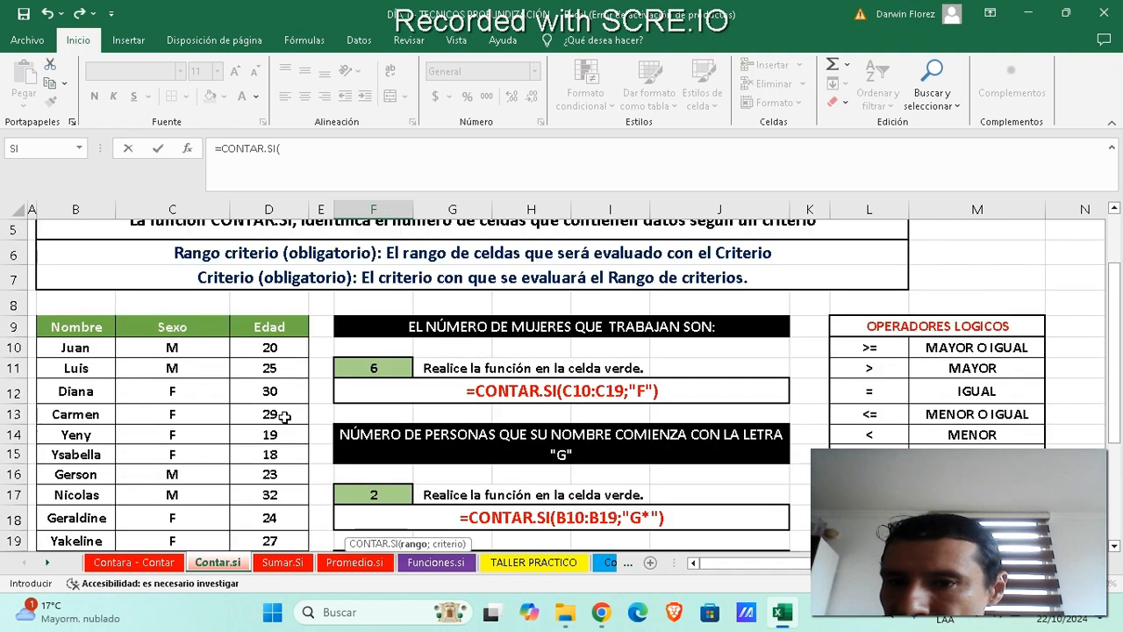
scroll(285, 419, down, 1)
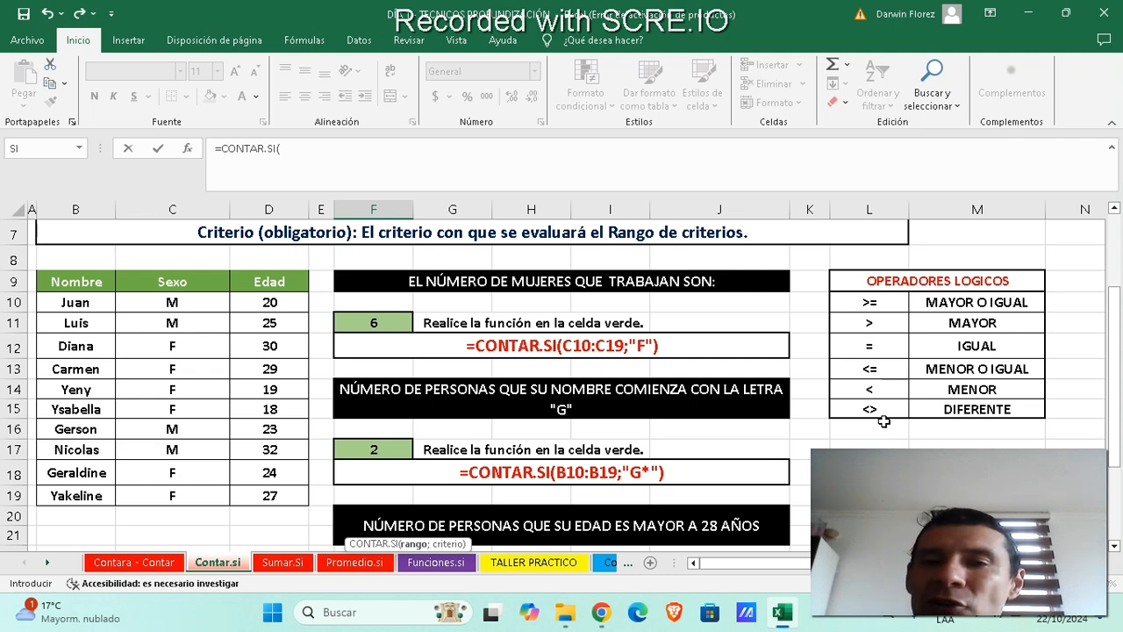
scroll(614, 465, down, 2)
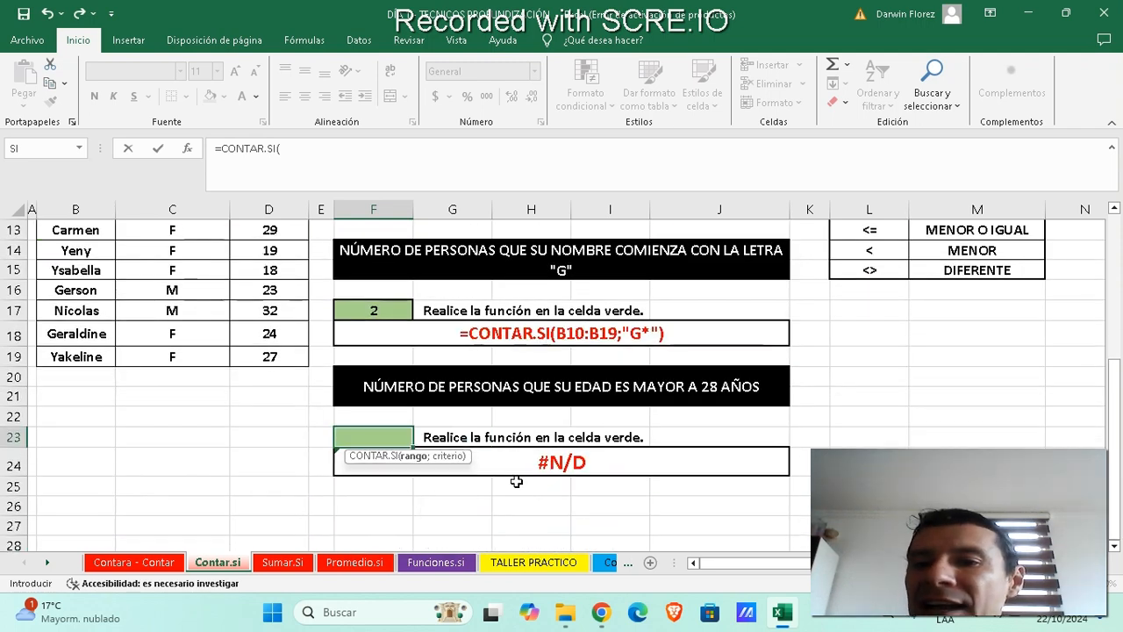
scroll(516, 482, up, 2)
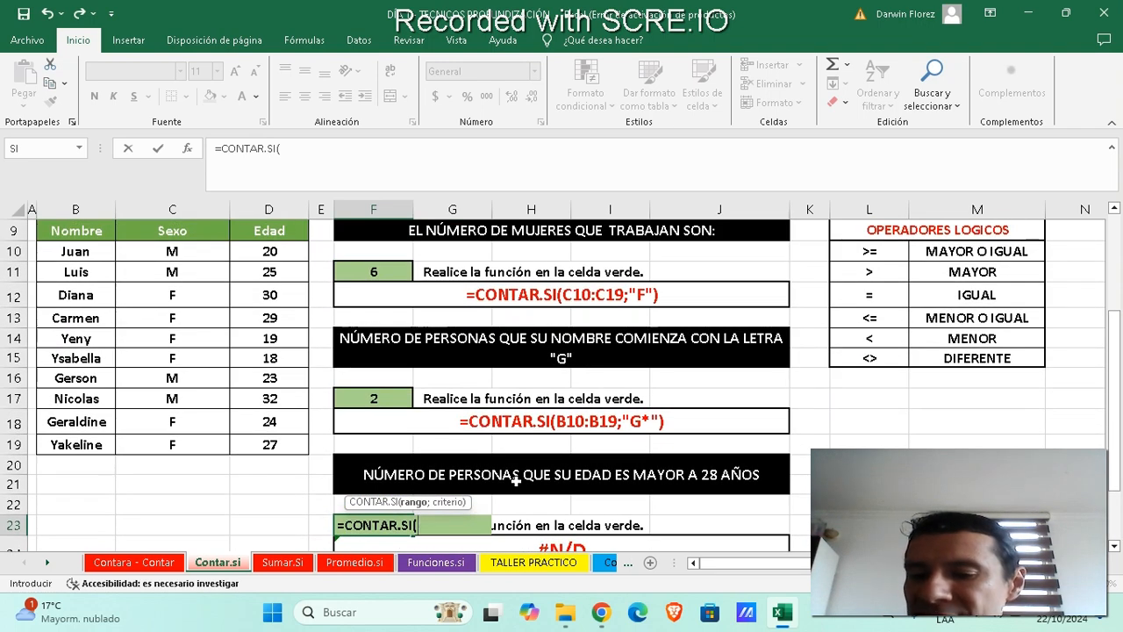
drag(284, 251, 290, 444)
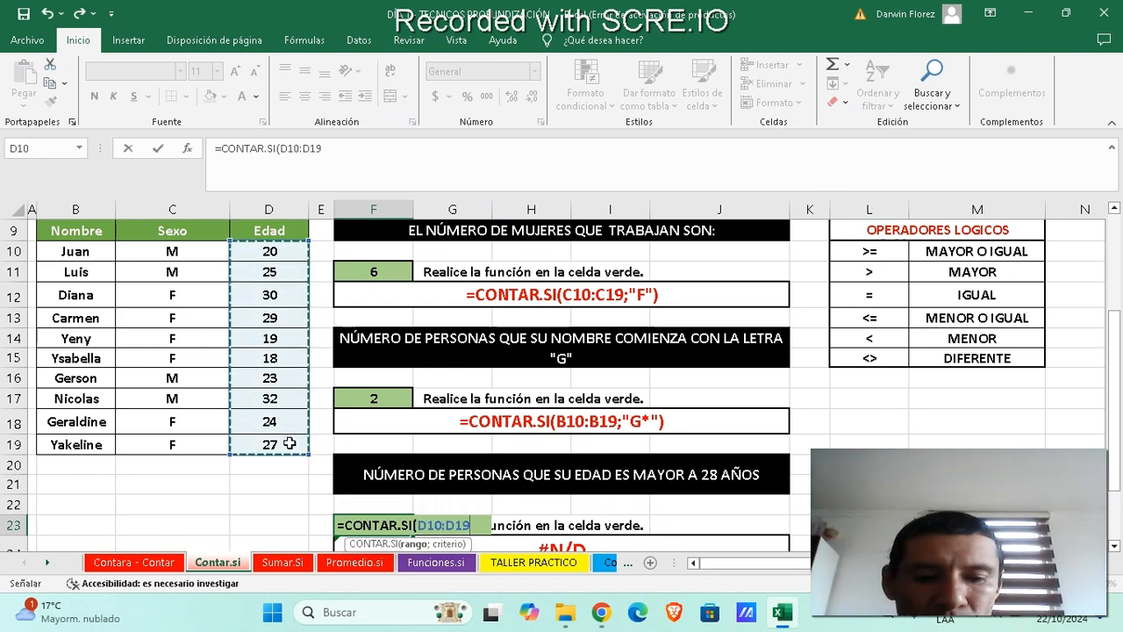
text(;)
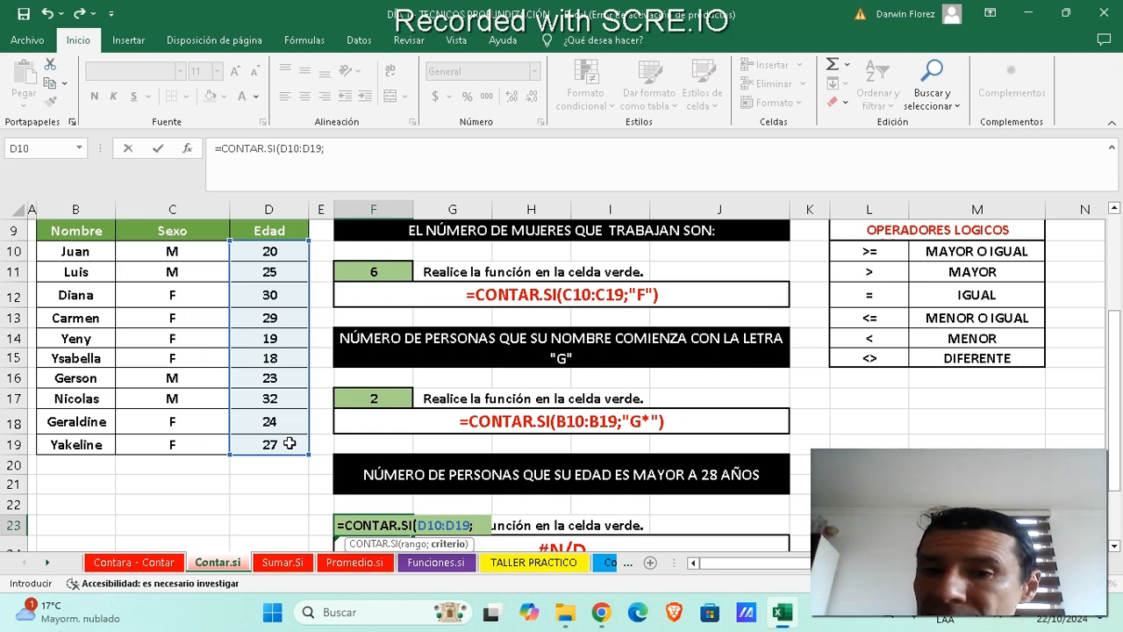
text(")
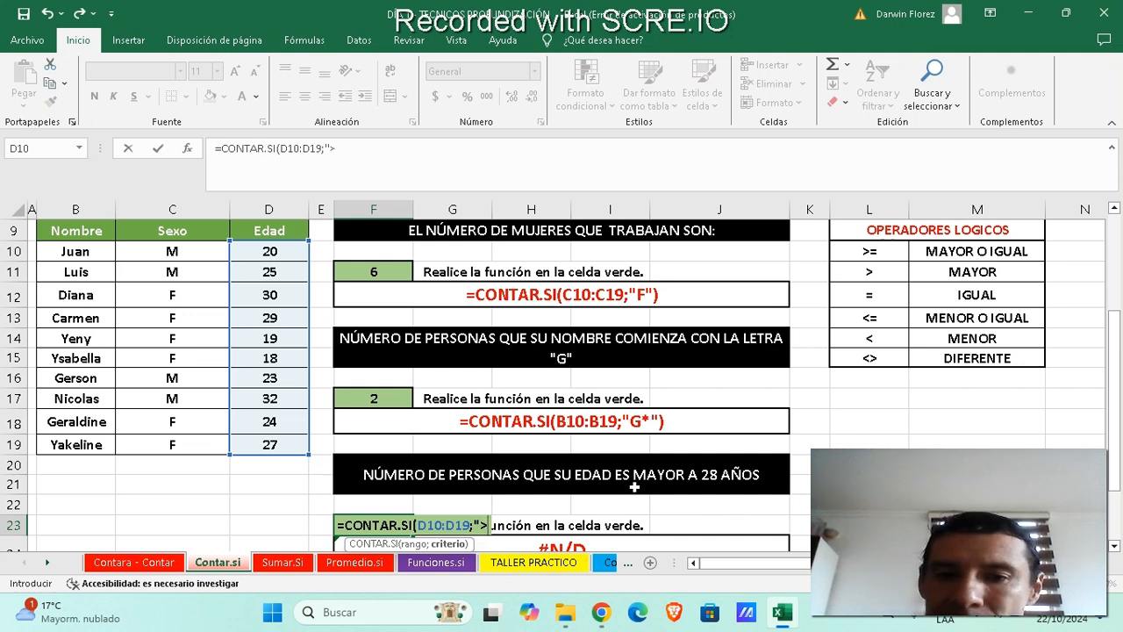
text(>28)
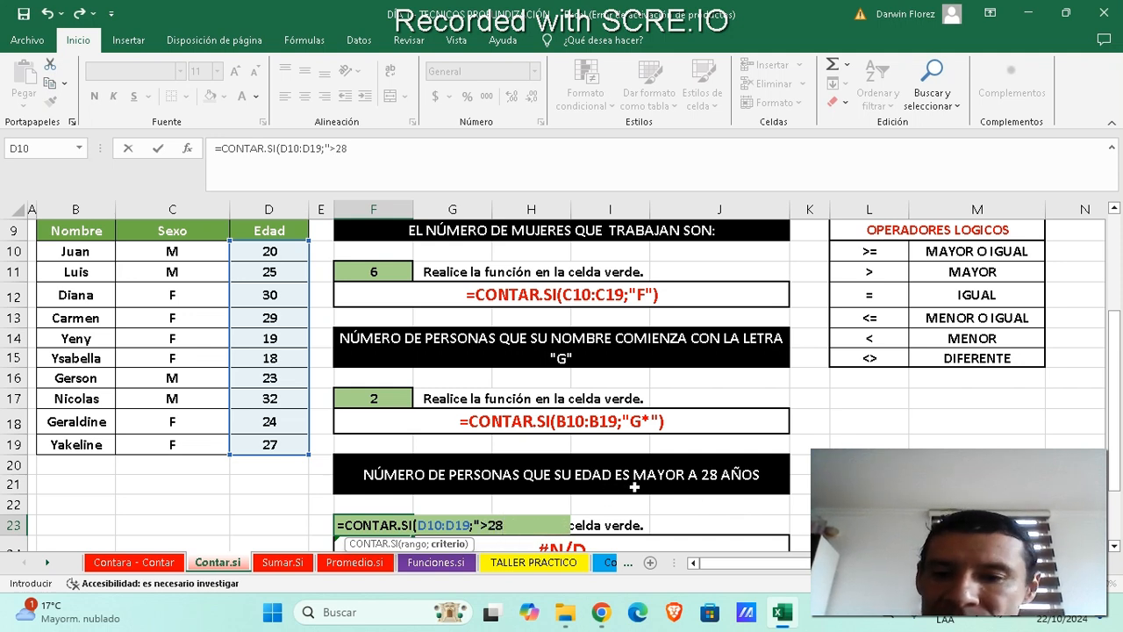
text(")
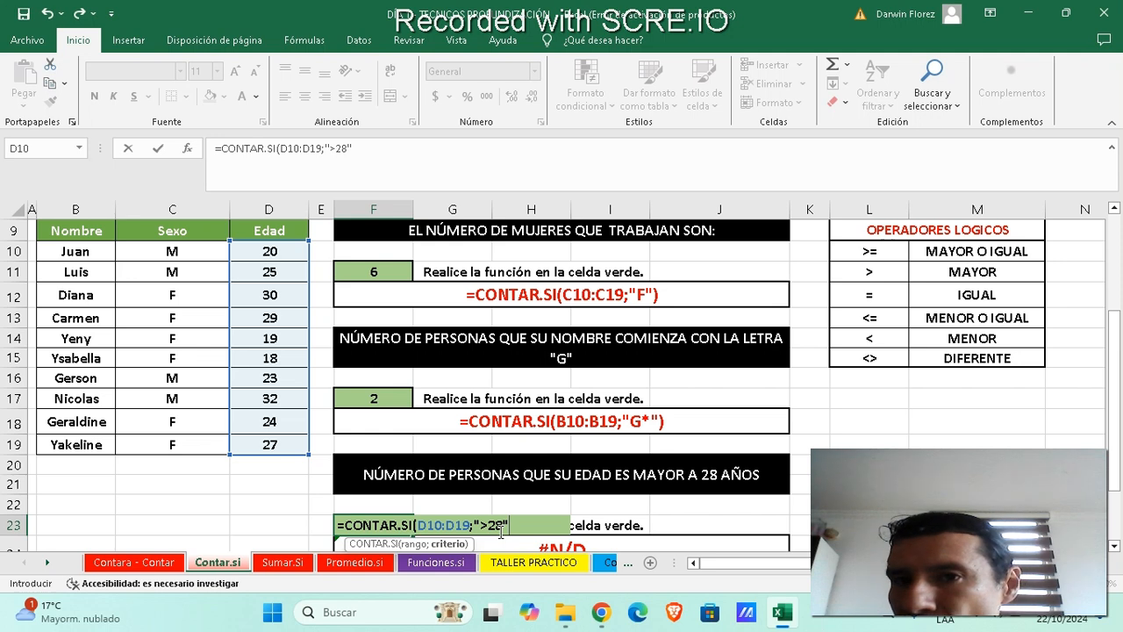
text())
key(Return)
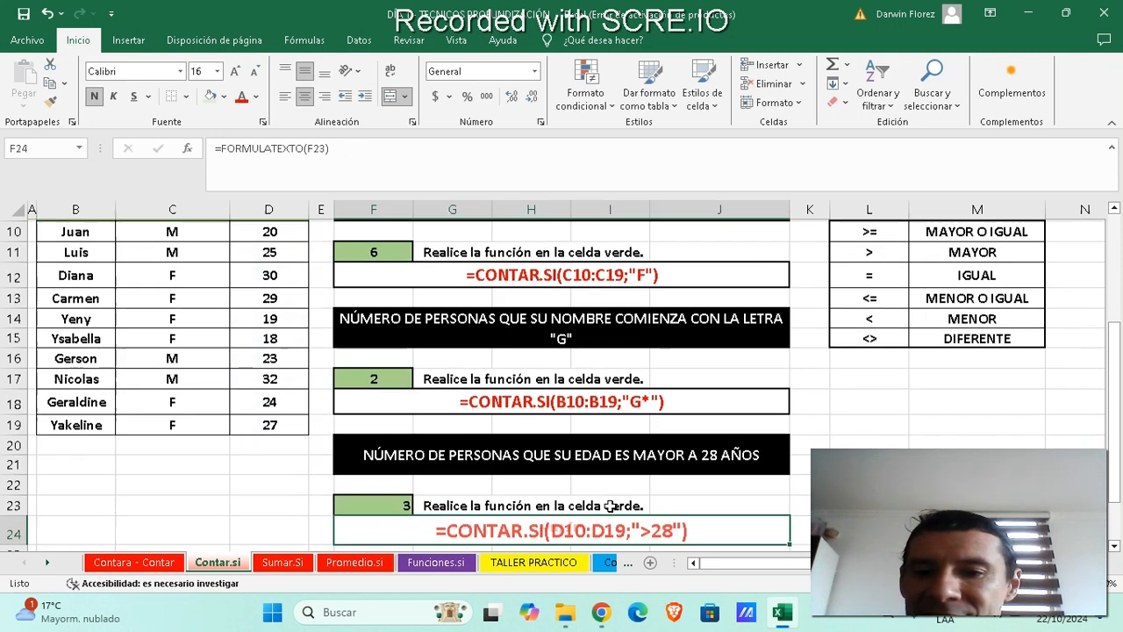
click(372, 506)
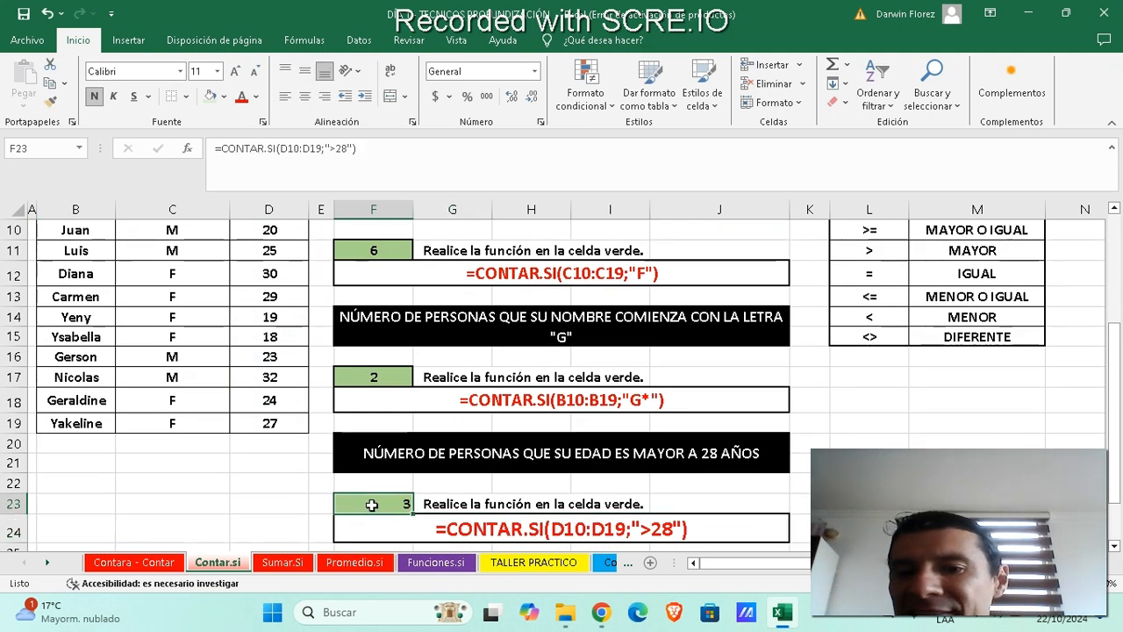
click(302, 98)
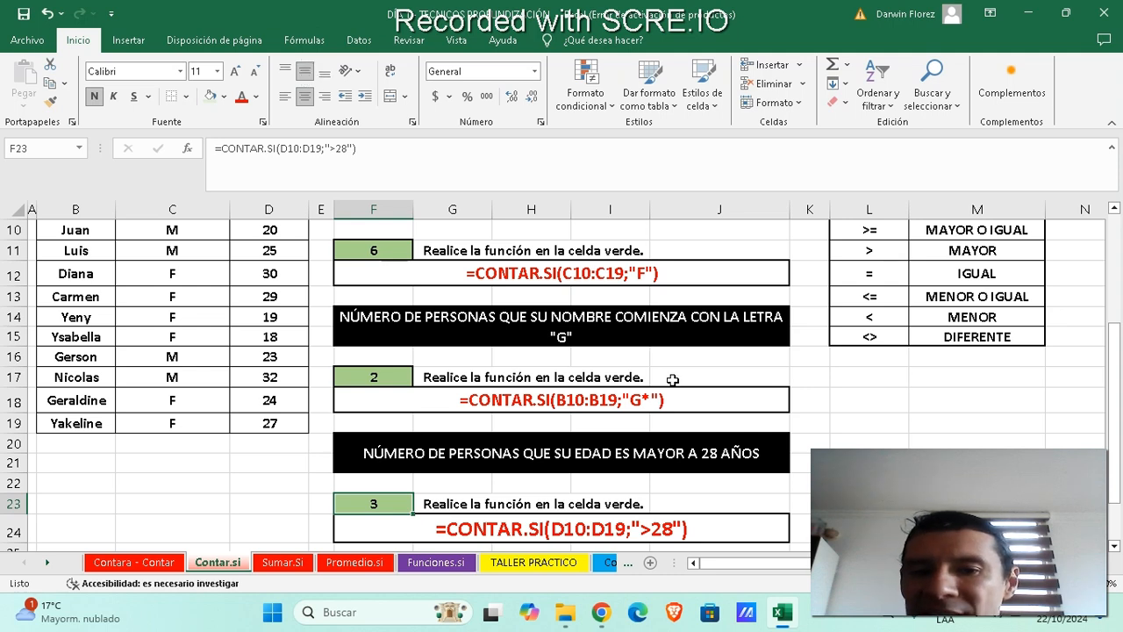
Step: Switch to the Sumar.Si sheet and widen column J so the exercise headings have more room
scroll(672, 379, down, 1)
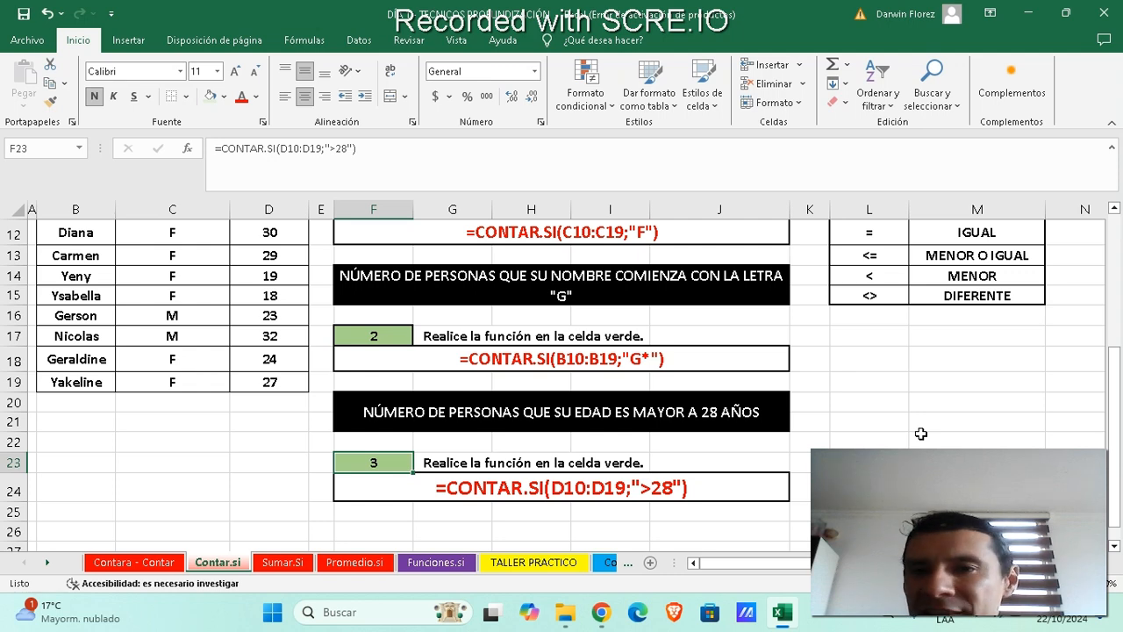
scroll(921, 433, up, 1)
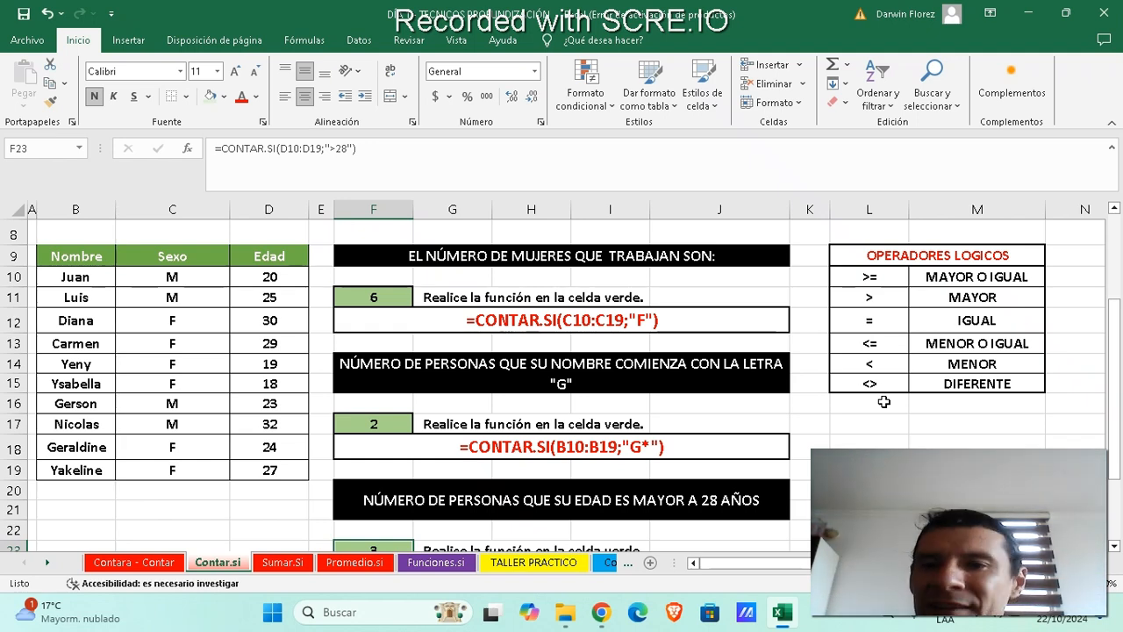
click(290, 566)
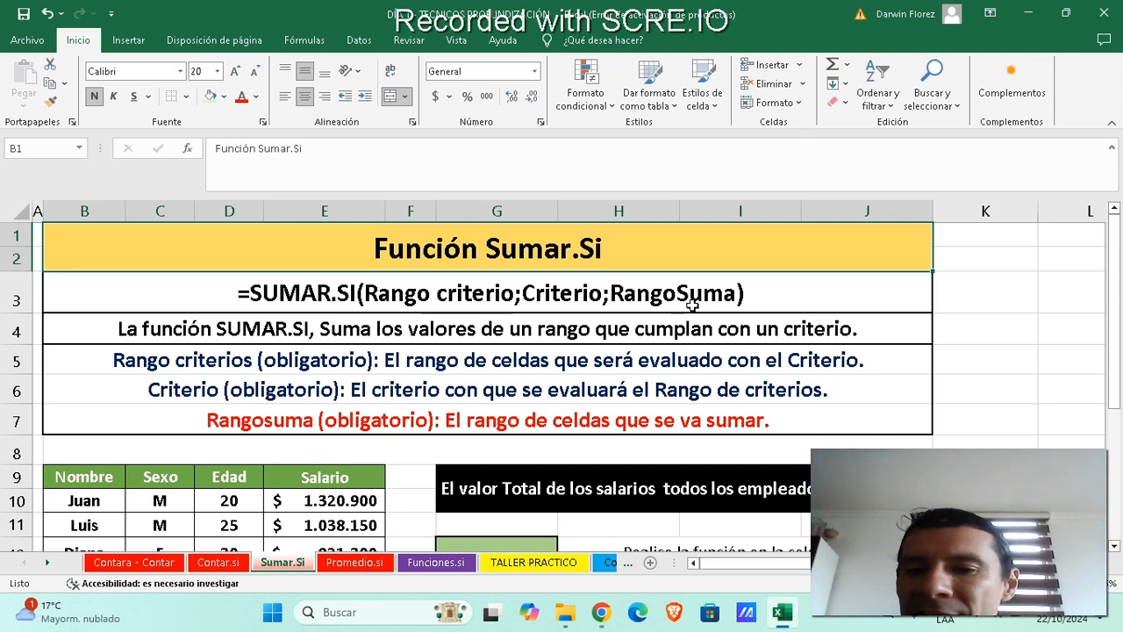
scroll(693, 304, down, 1)
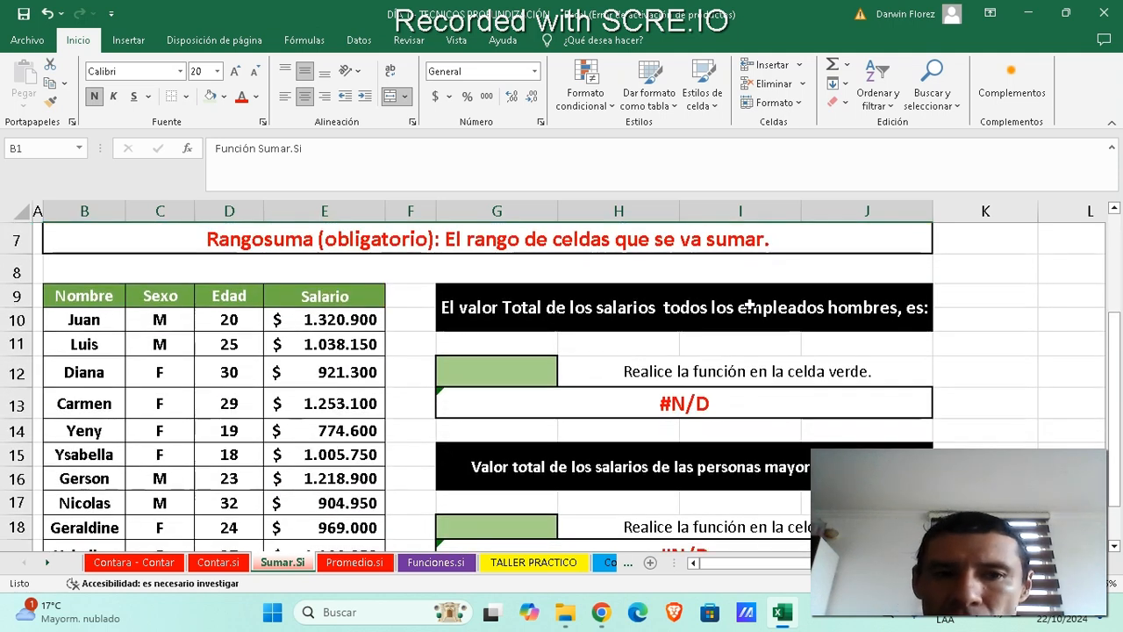
drag(935, 213, 992, 214)
Step: Enter =SUMAR.SI(C10:C19;"M";E10:E19) in the green cell G12 to total the salaries of the male employees
scroll(776, 303, down, 1)
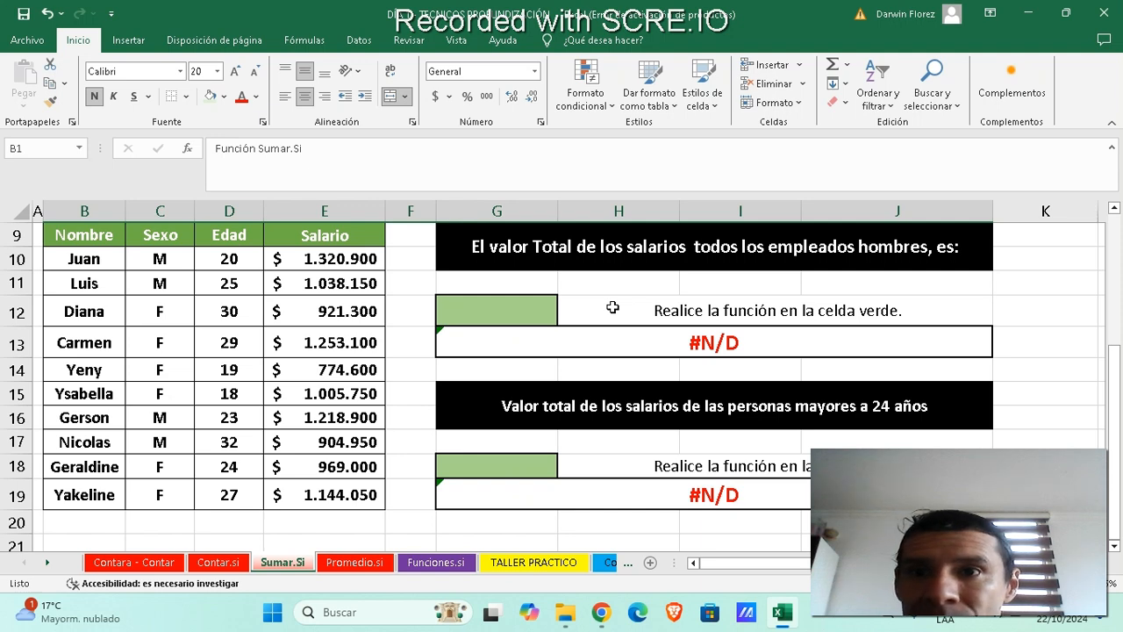
click(485, 313)
text(=)
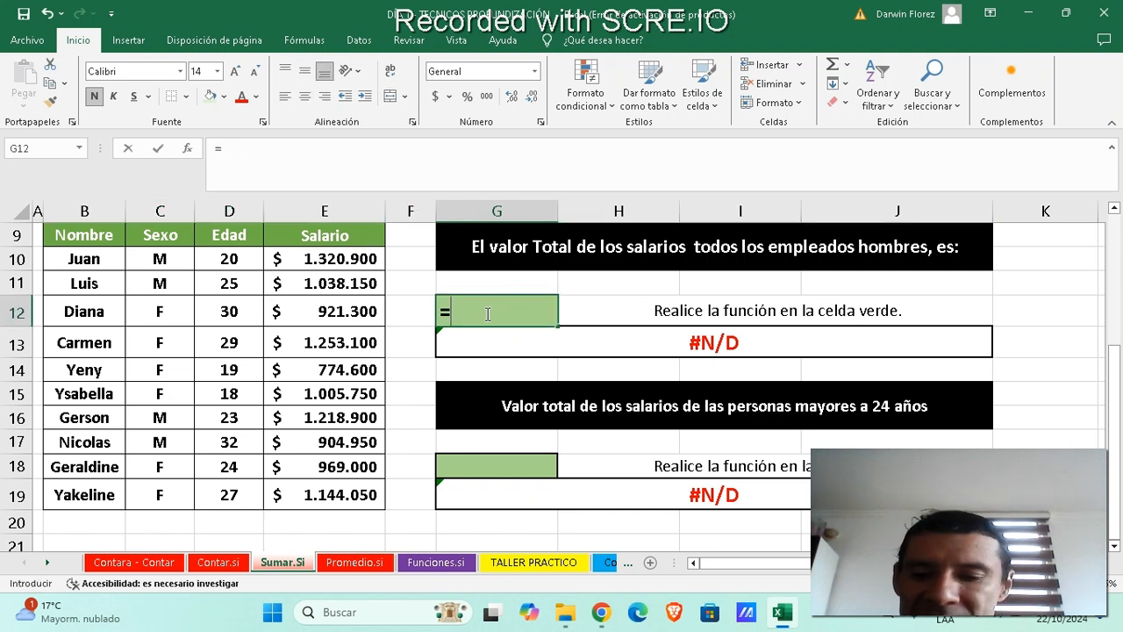
text(SUMAR)
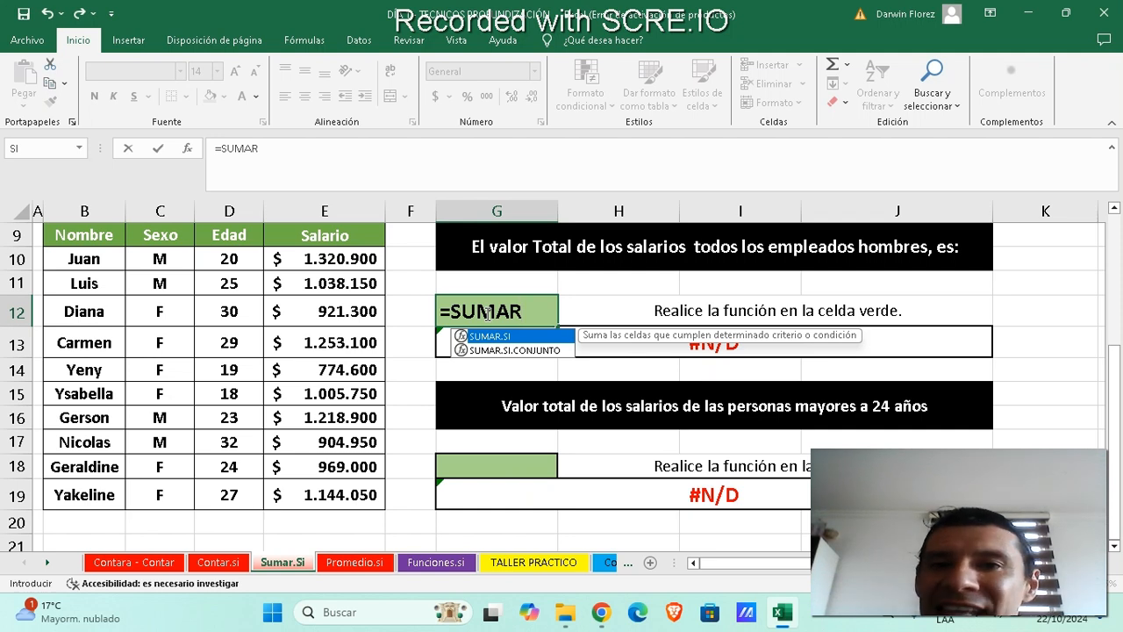
text(.SI)
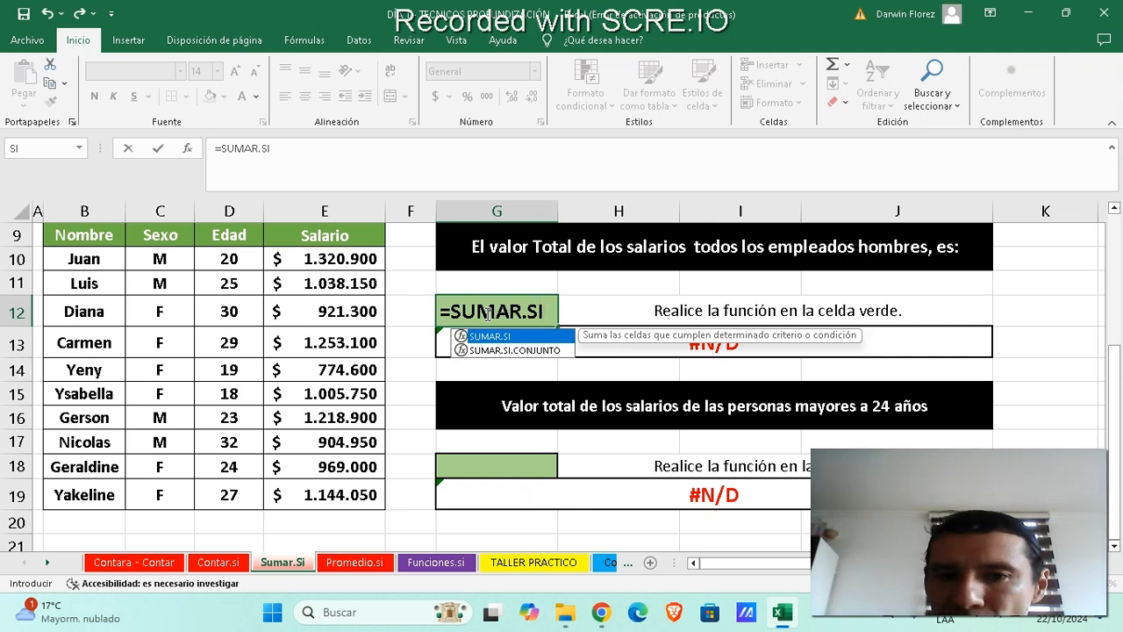
text(()
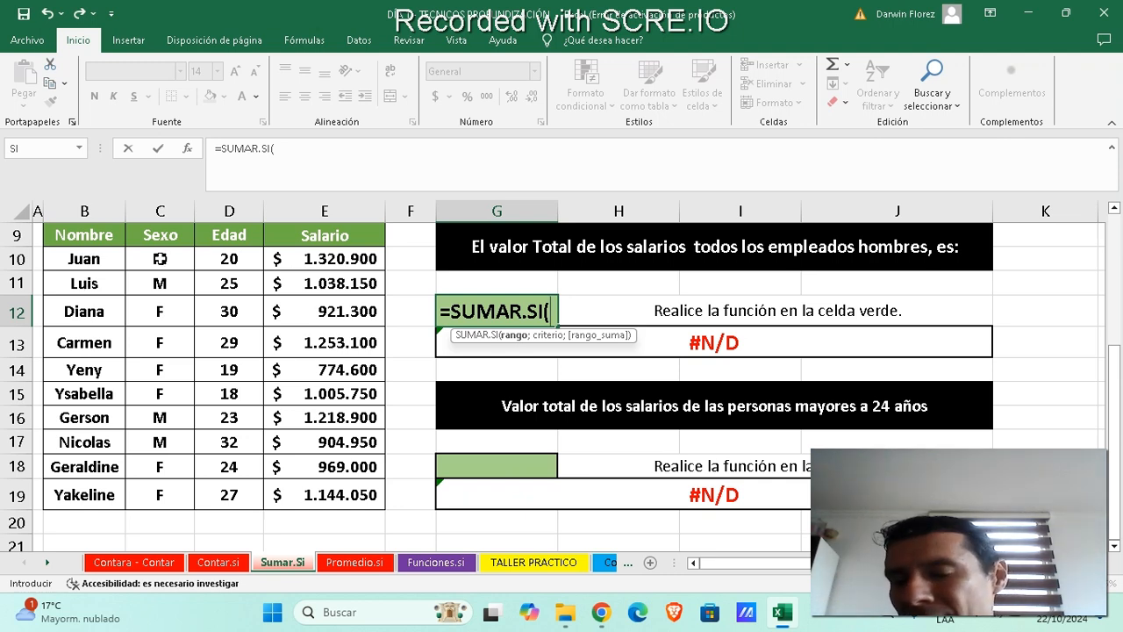
drag(160, 259, 157, 498)
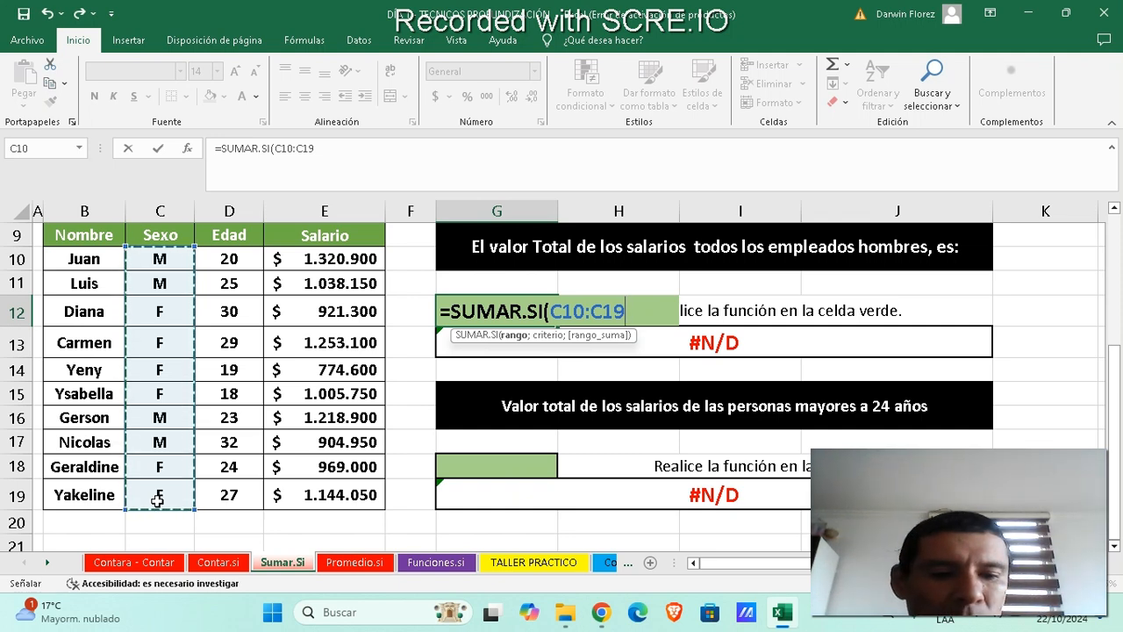
text(;)
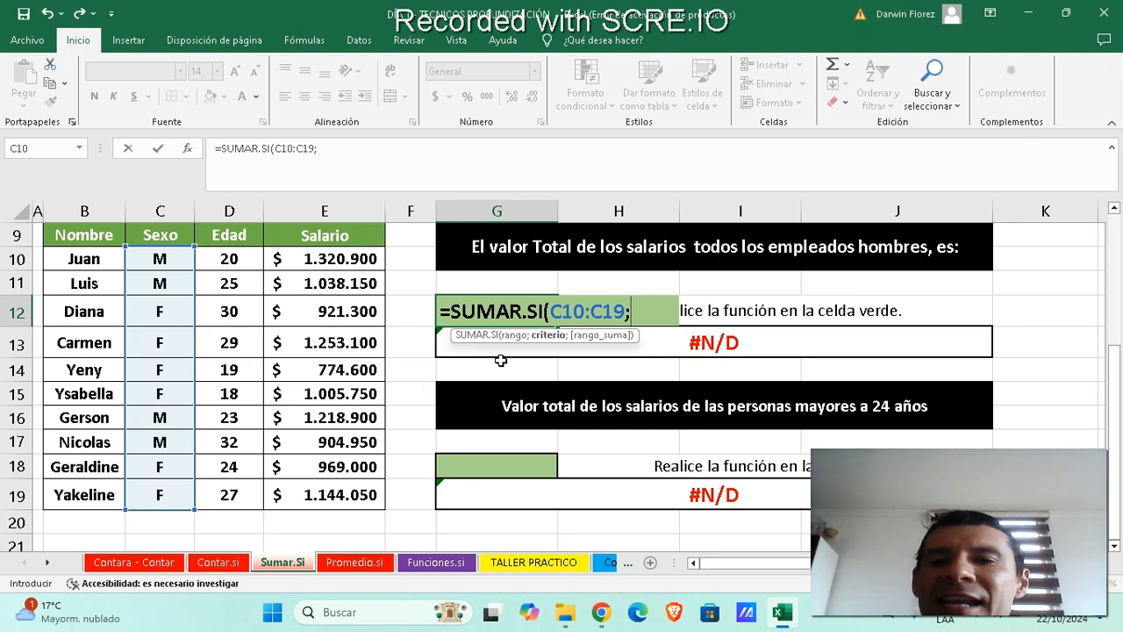
text(")
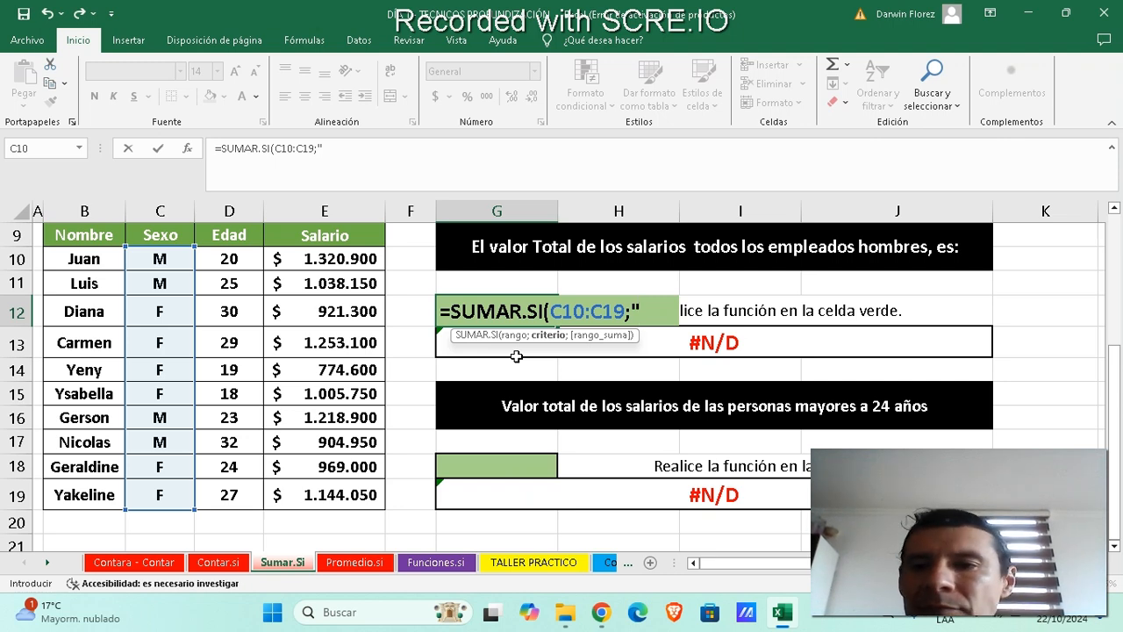
text(M)
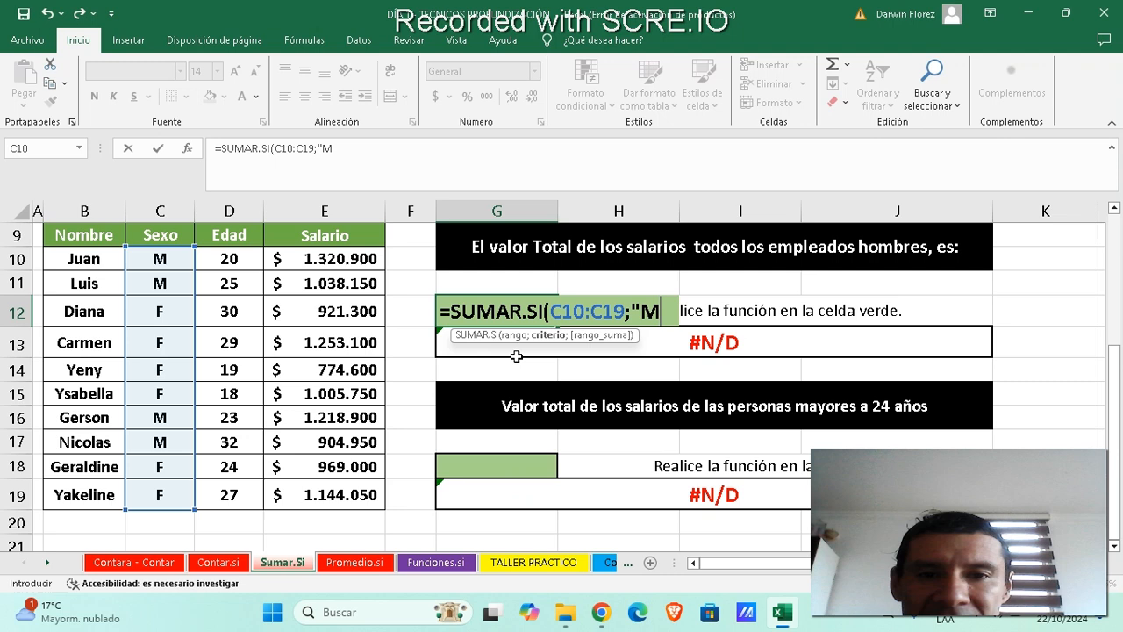
text(")
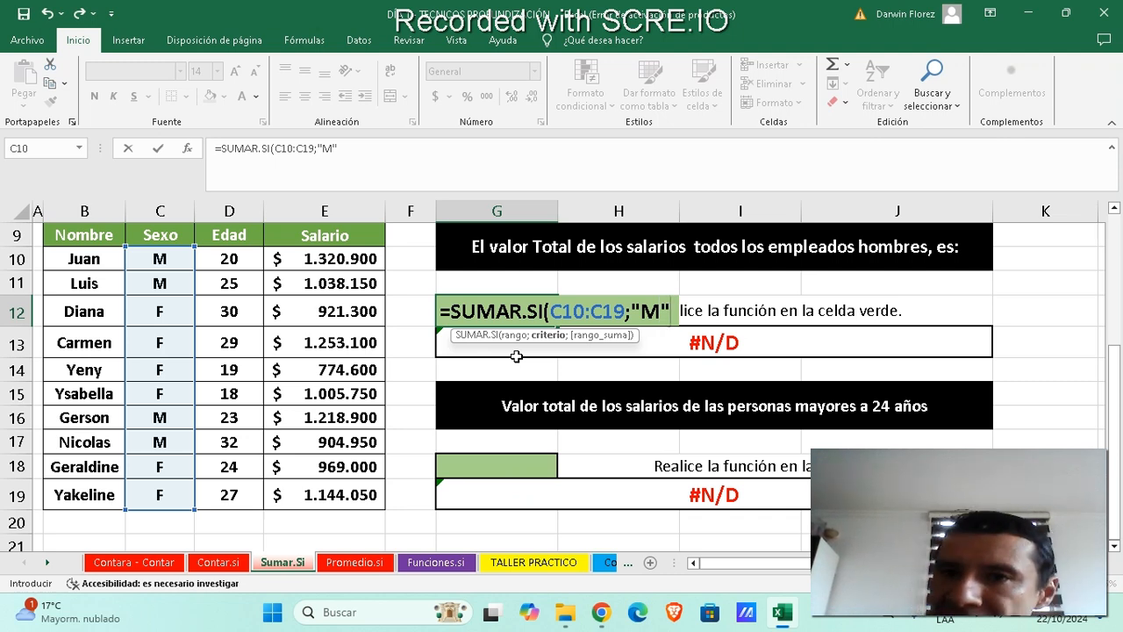
text(;)
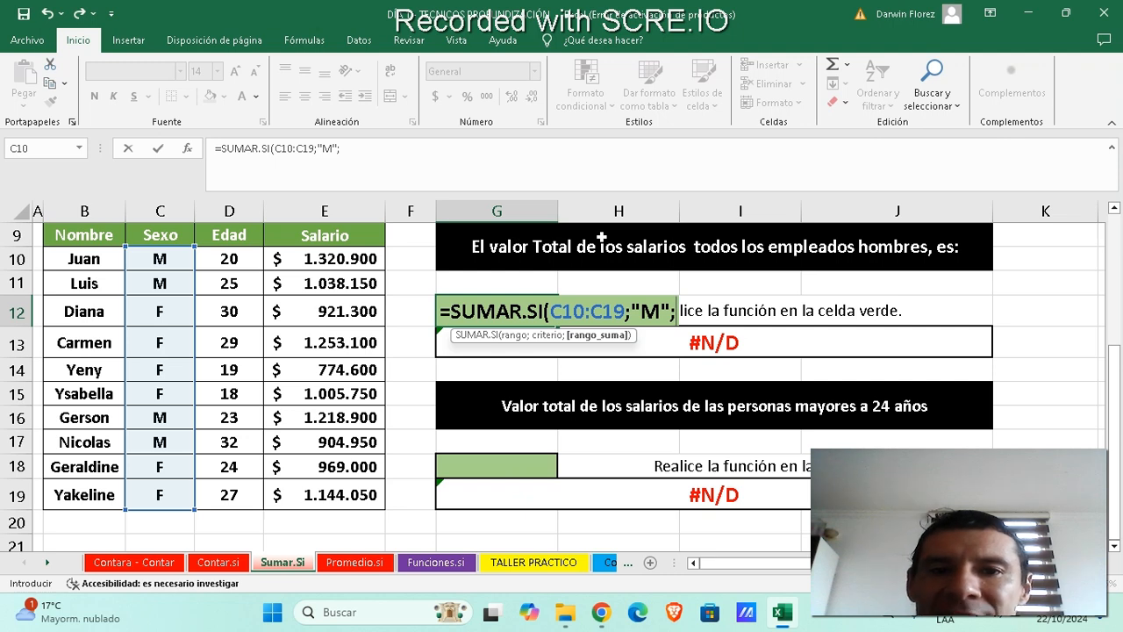
click(356, 254)
drag(357, 255, 364, 488)
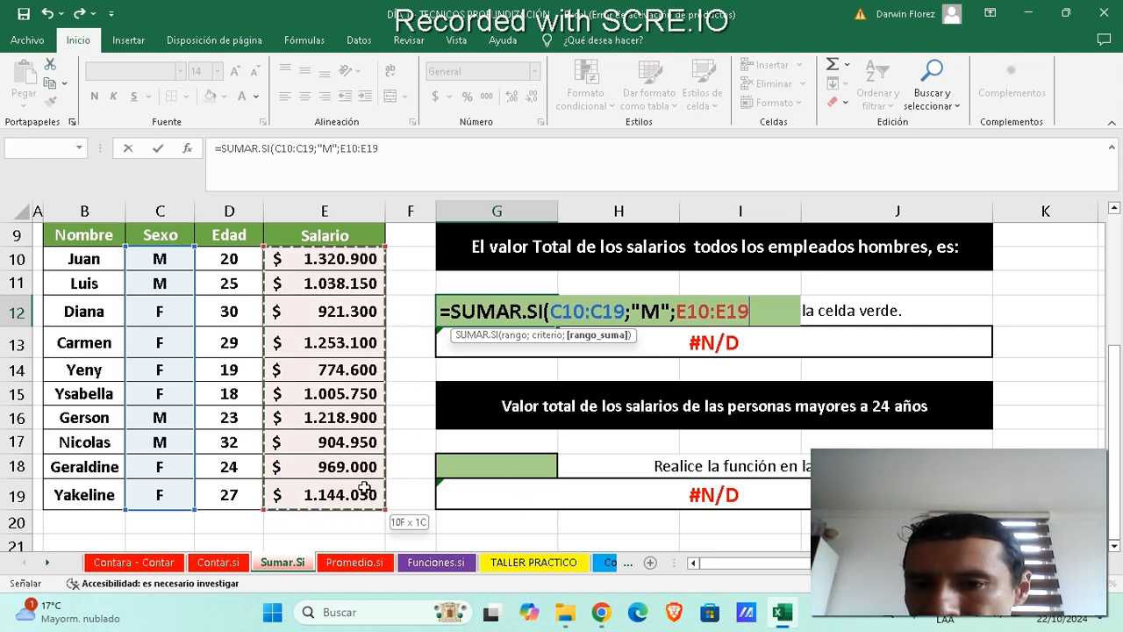
text())
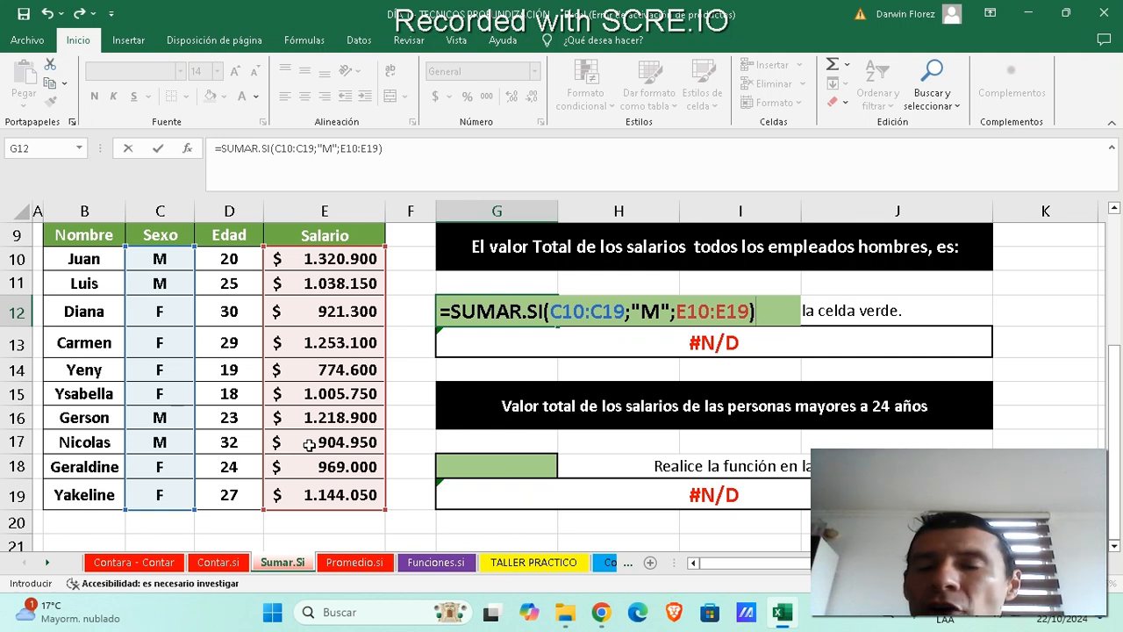
key(Return)
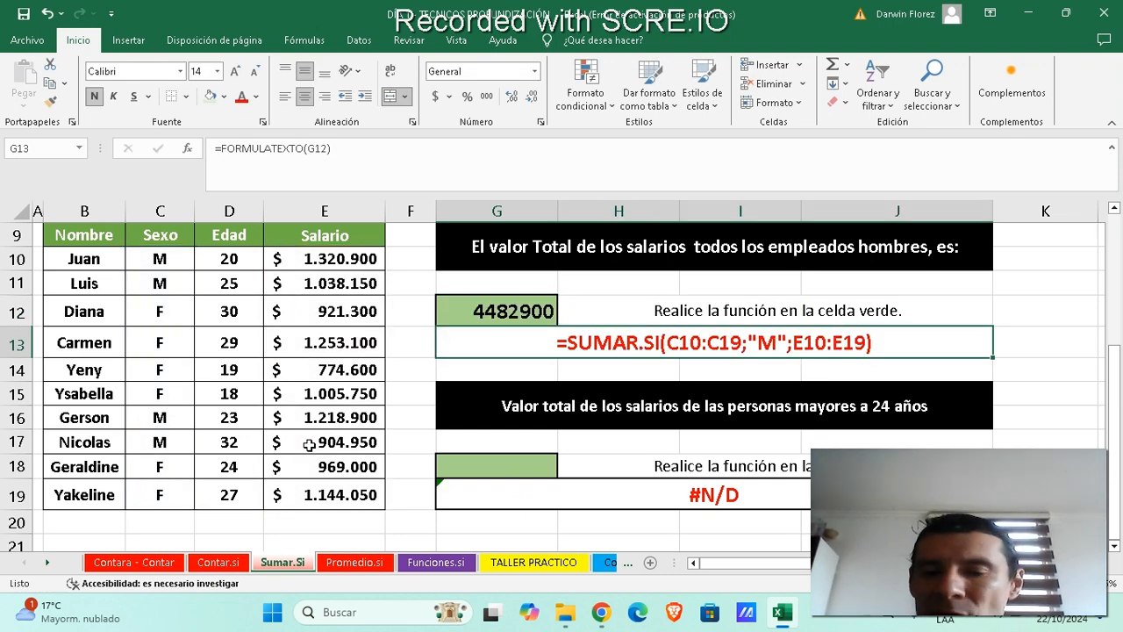
Step: Format the male salary total in G12 as Contabilidad without decimals and widen column G to fit it
click(503, 310)
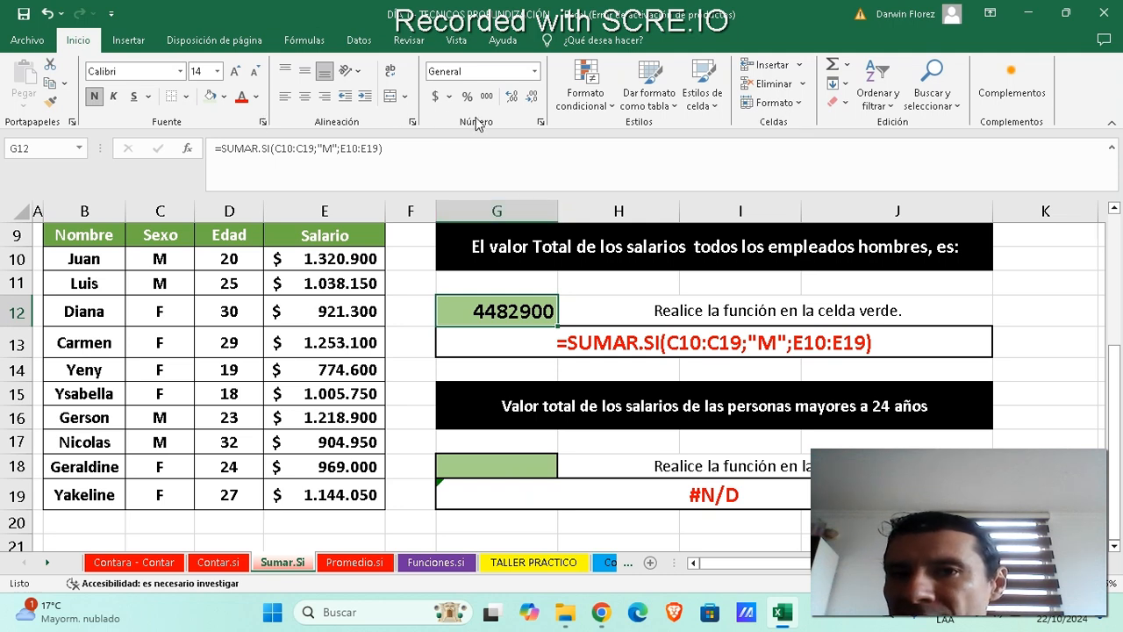
click(535, 71)
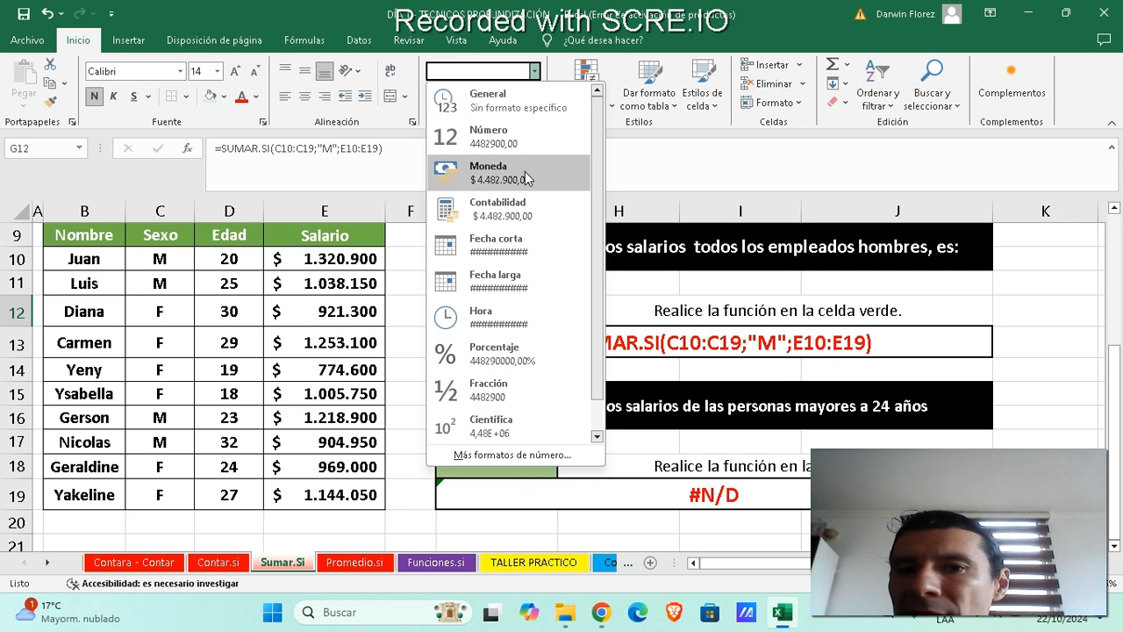
click(524, 215)
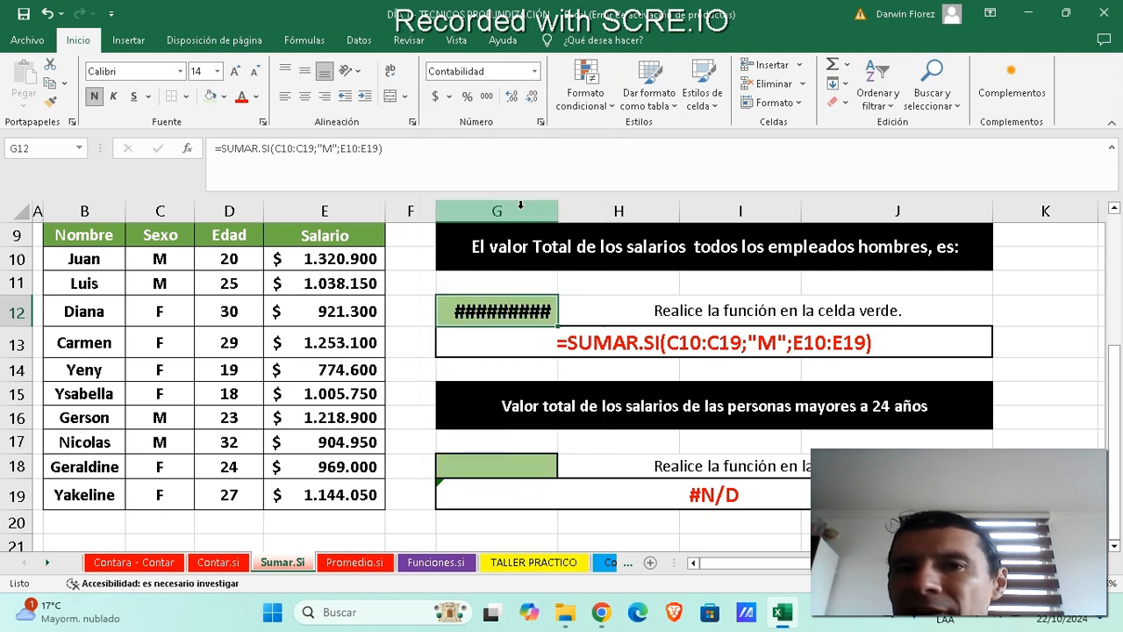
click(532, 100)
drag(558, 211, 579, 213)
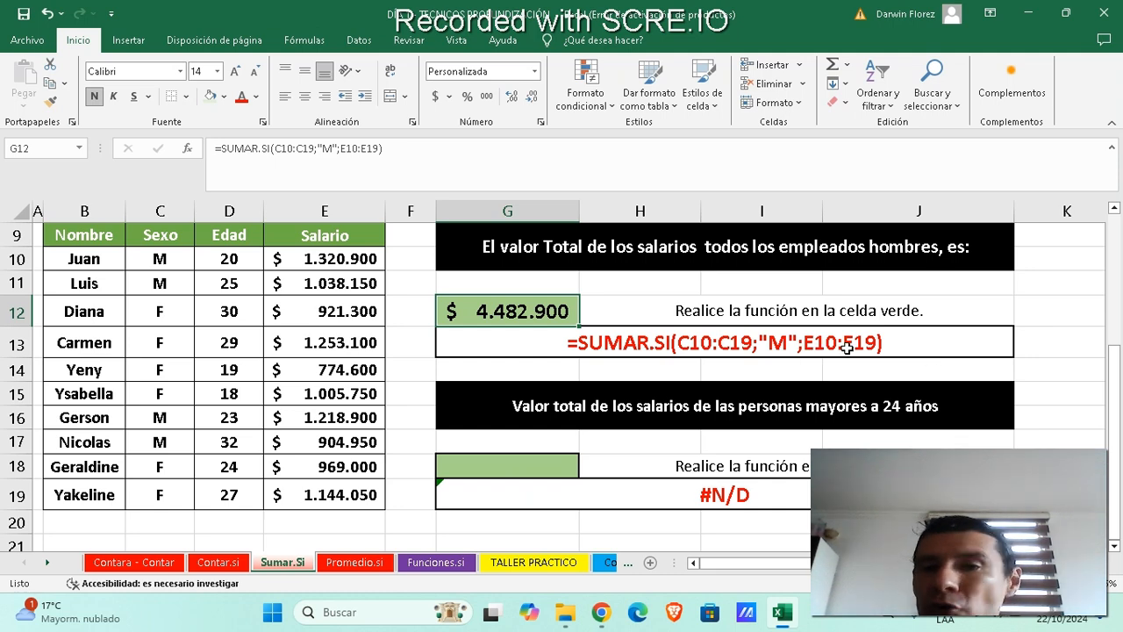
Step: Enter =SUMAR.SI(D10:D19;">24";E10:E19) in the green cell G18 to total the salaries of people older than 24
click(554, 467)
text(=)
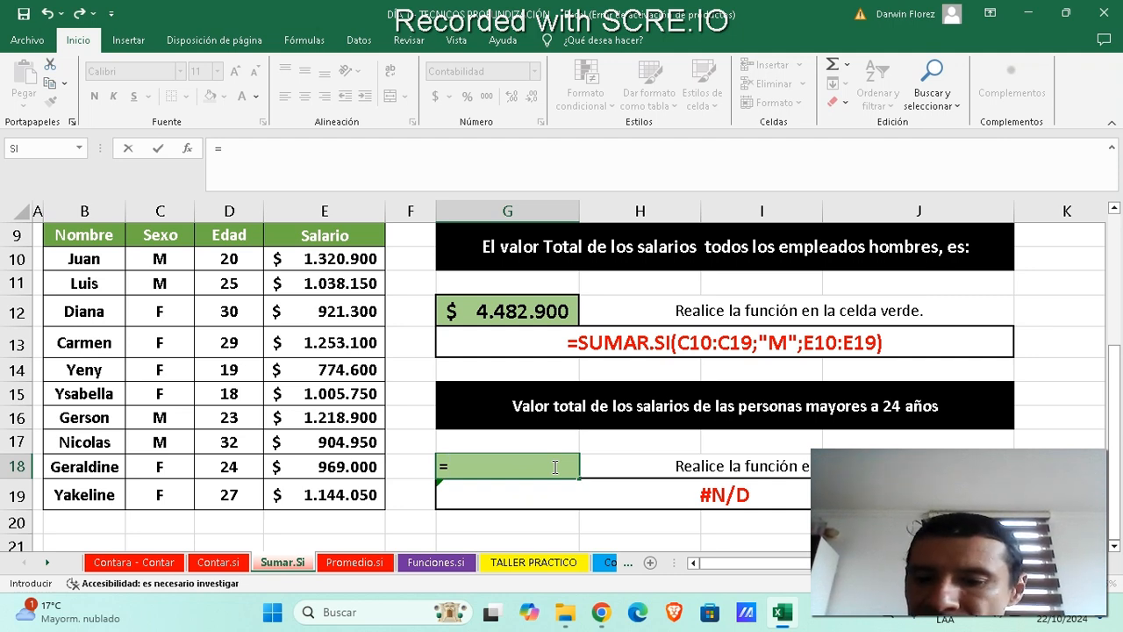
text(SUMAR)
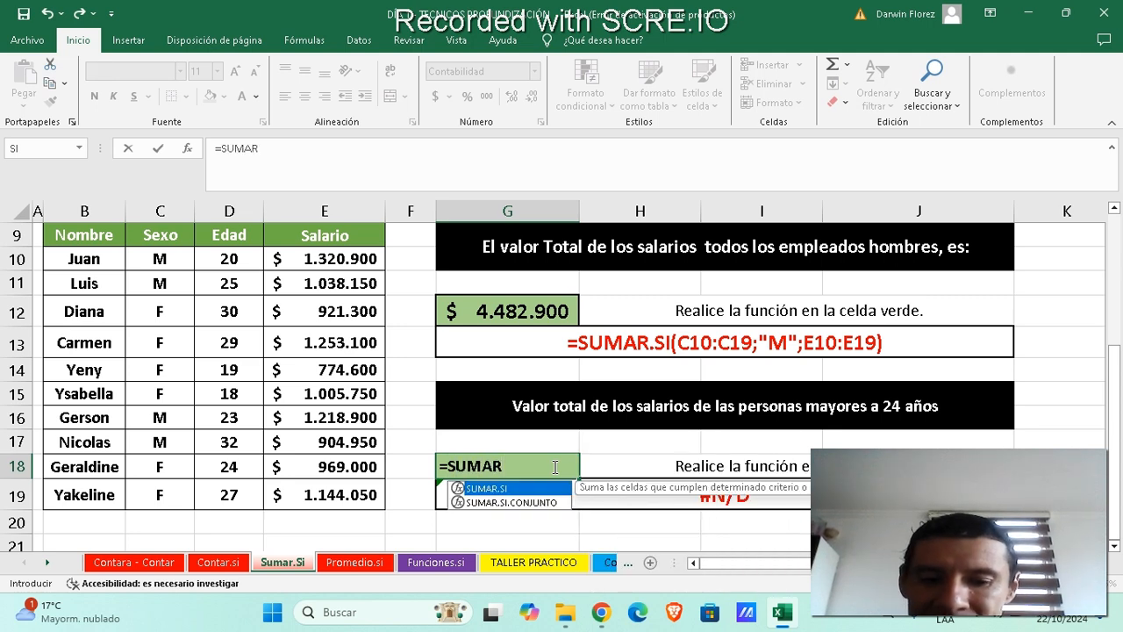
text(.SI()
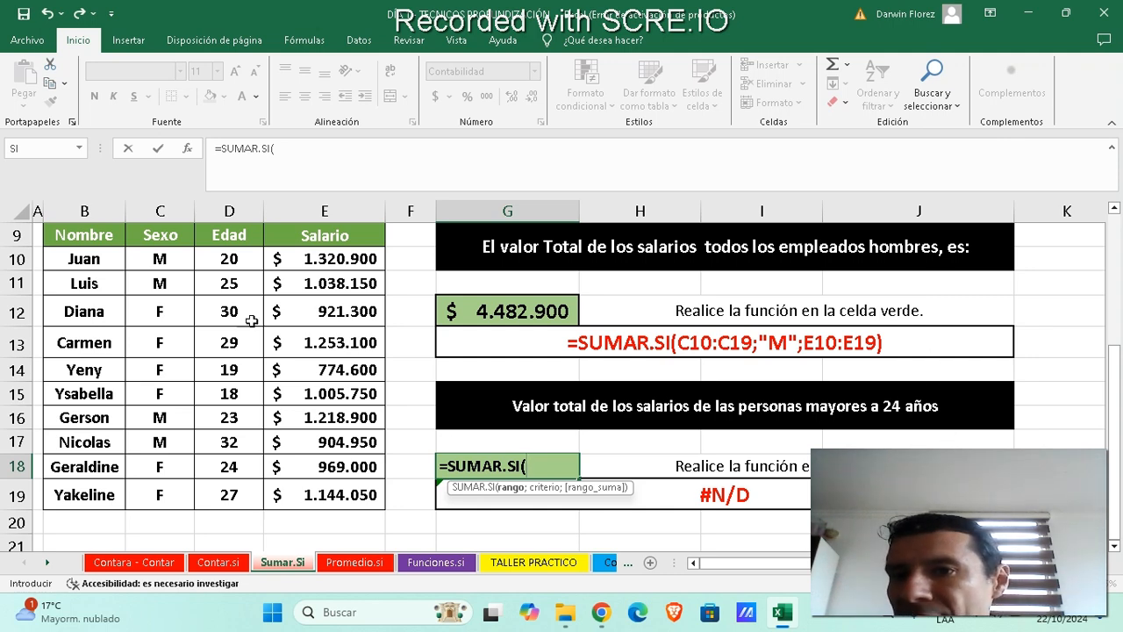
drag(229, 260, 229, 303)
drag(240, 482, 236, 494)
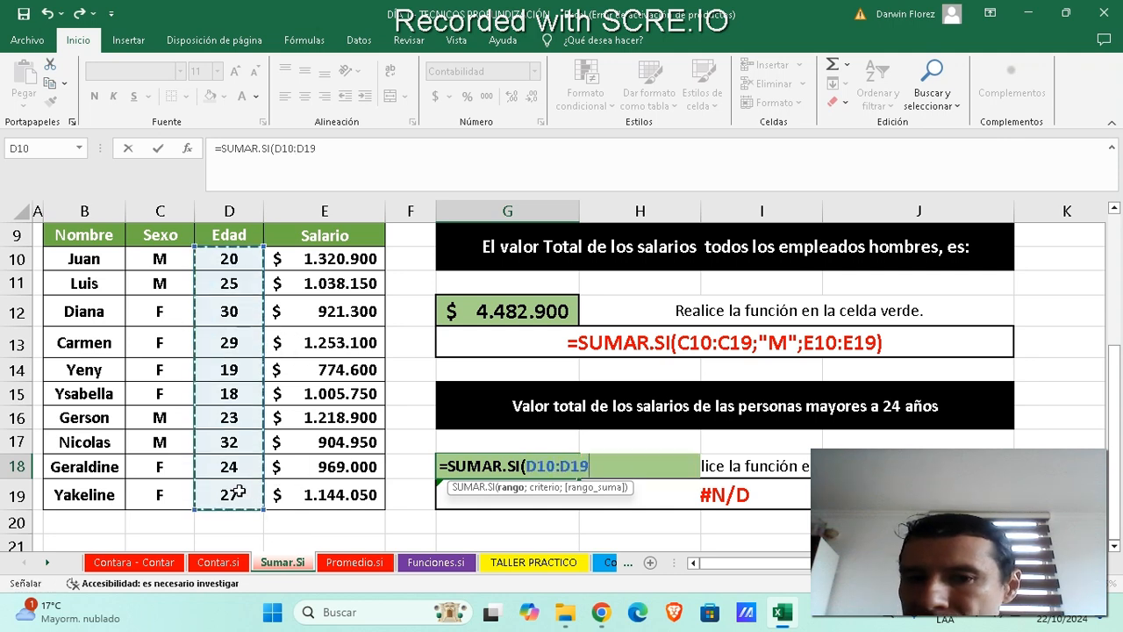
text(;)
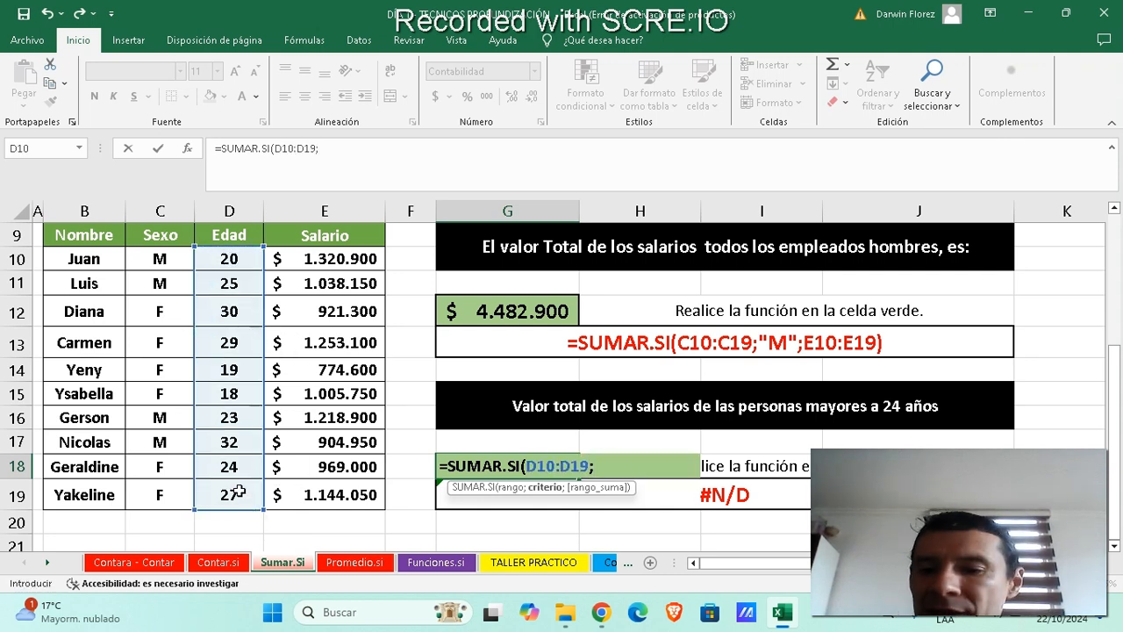
text(")
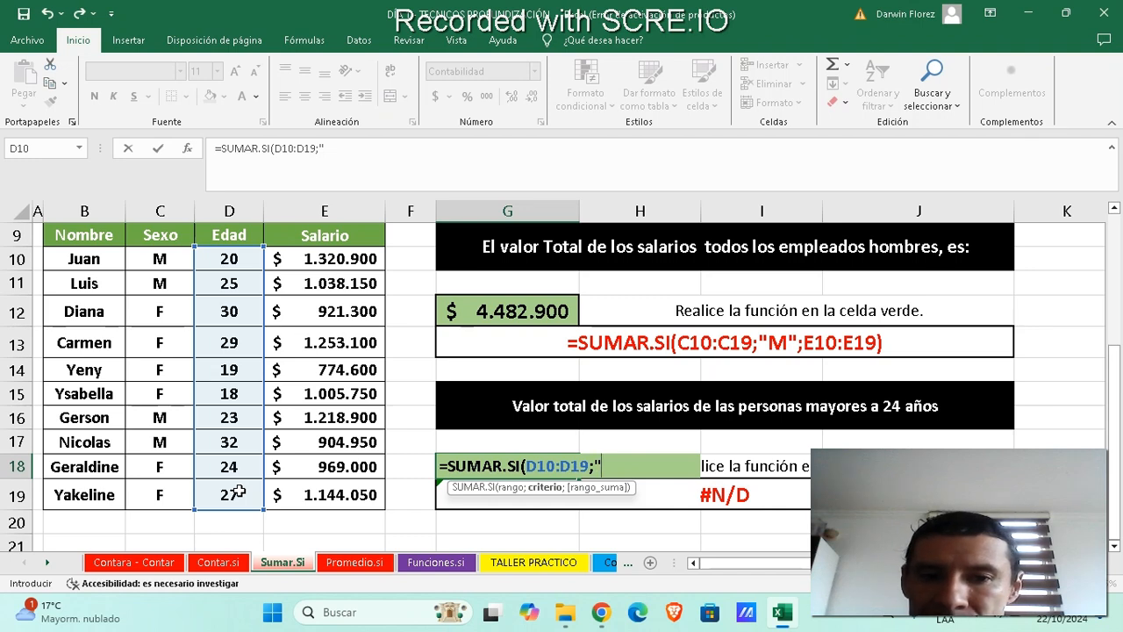
text(>)
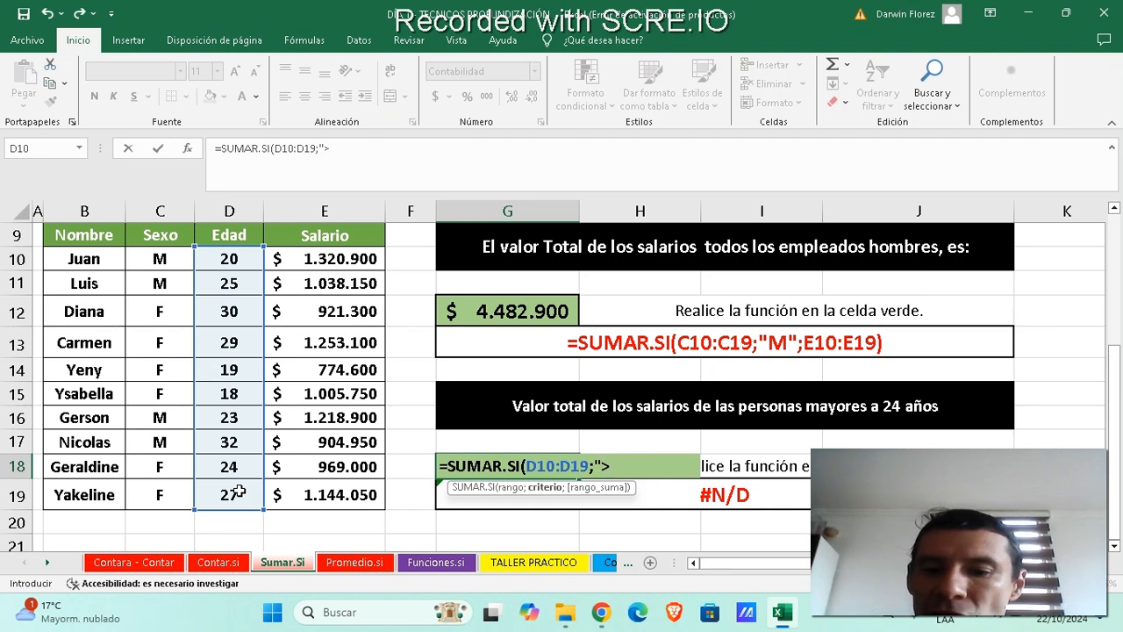
text(24)
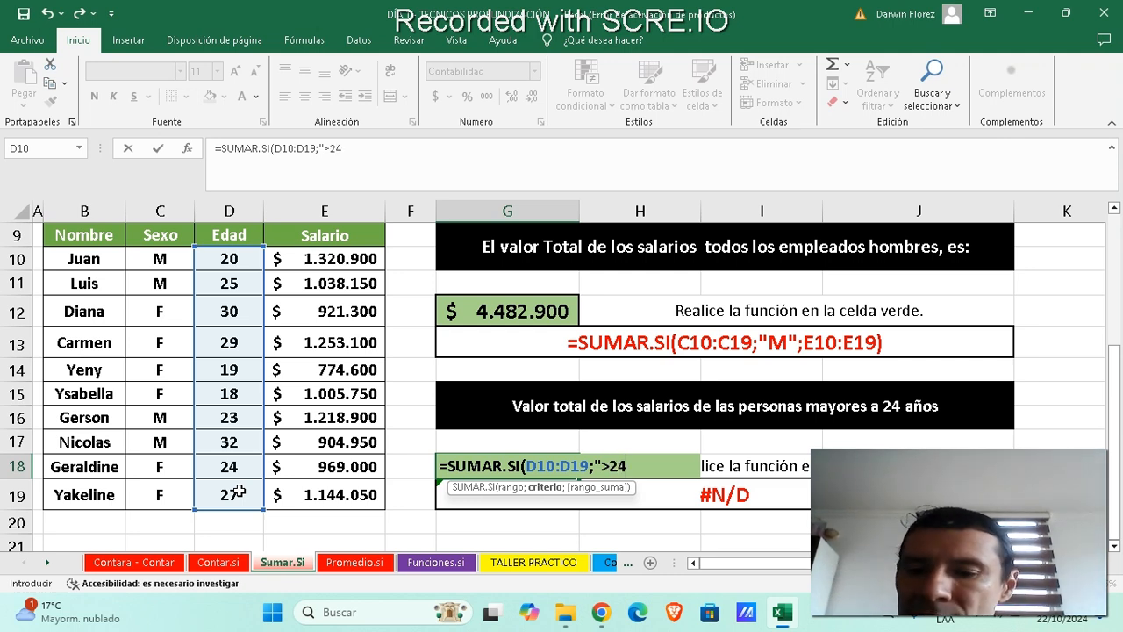
text(")
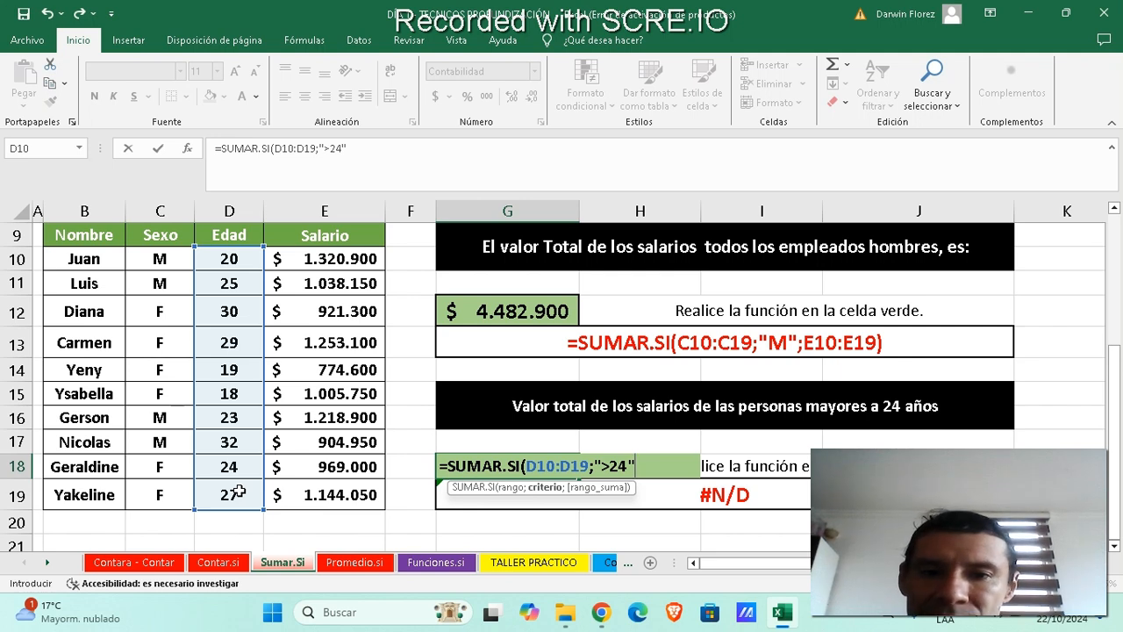
text())
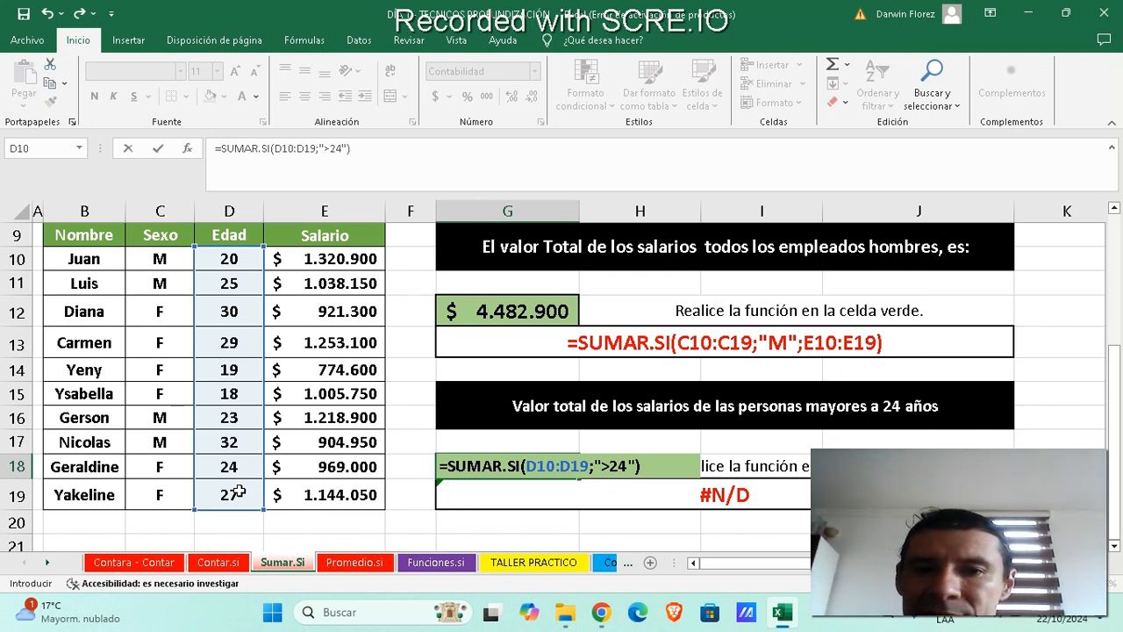
key(BackSpace)
text(;)
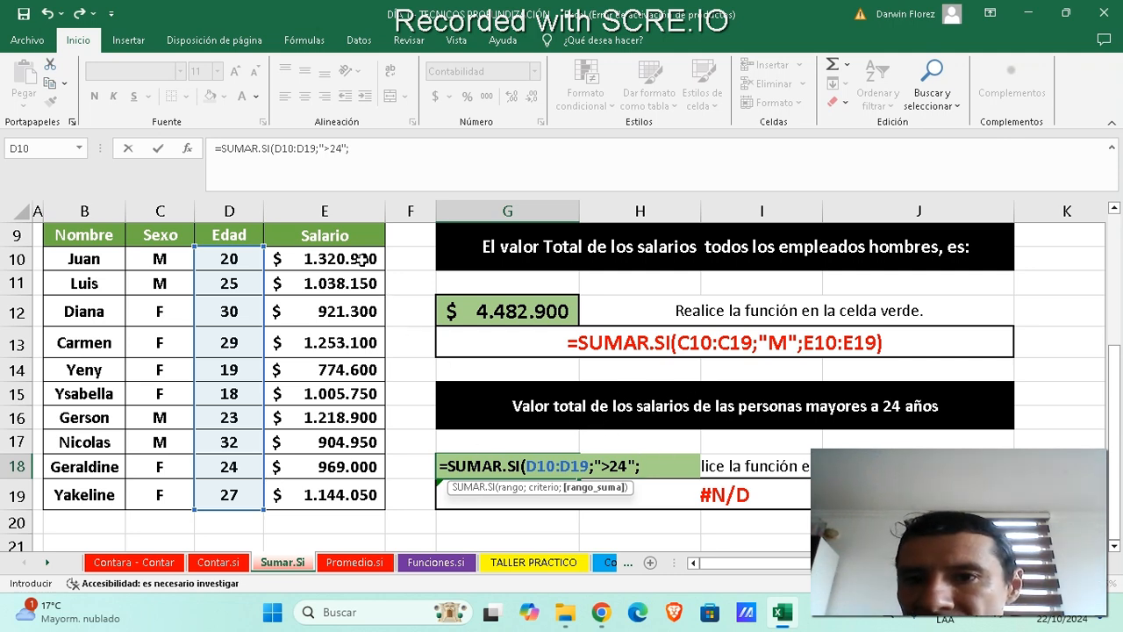
drag(361, 260, 359, 492)
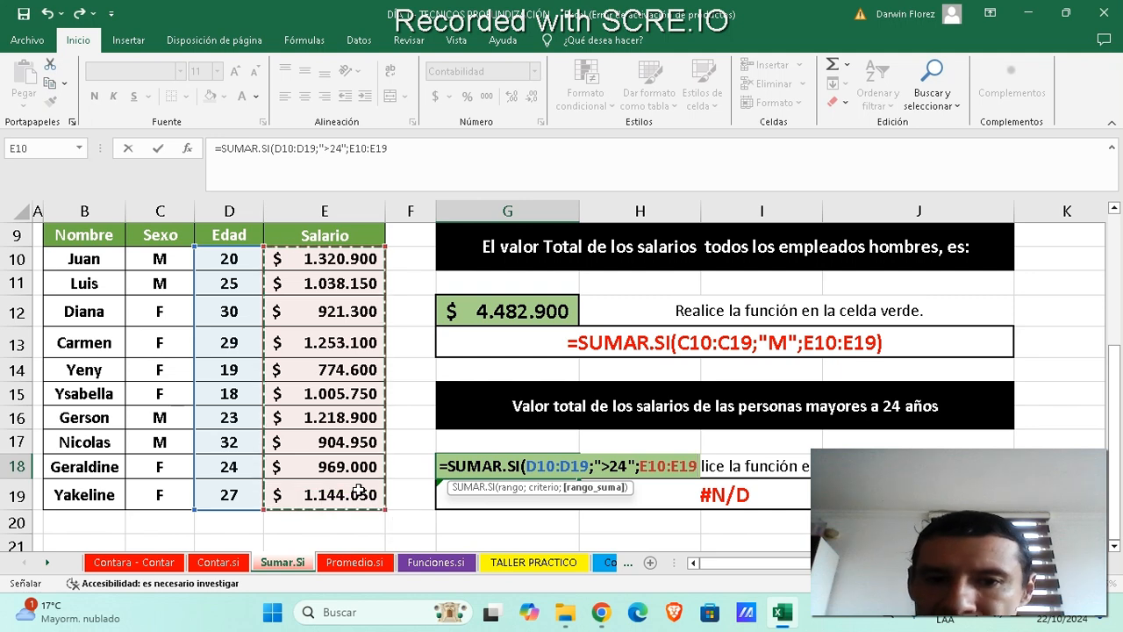
text())
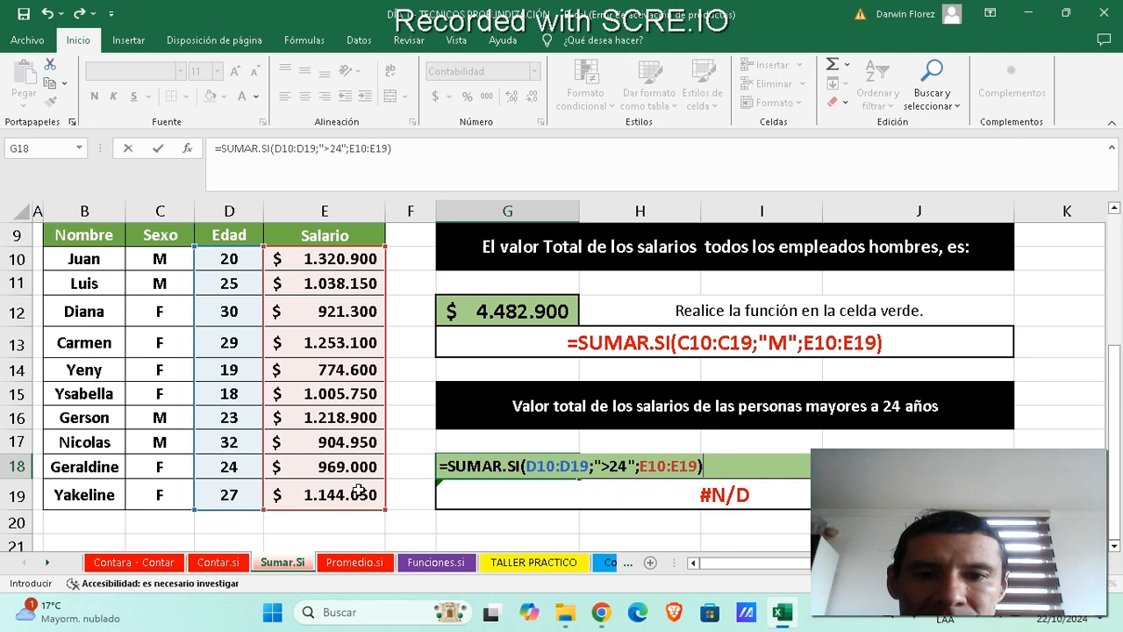
key(Return)
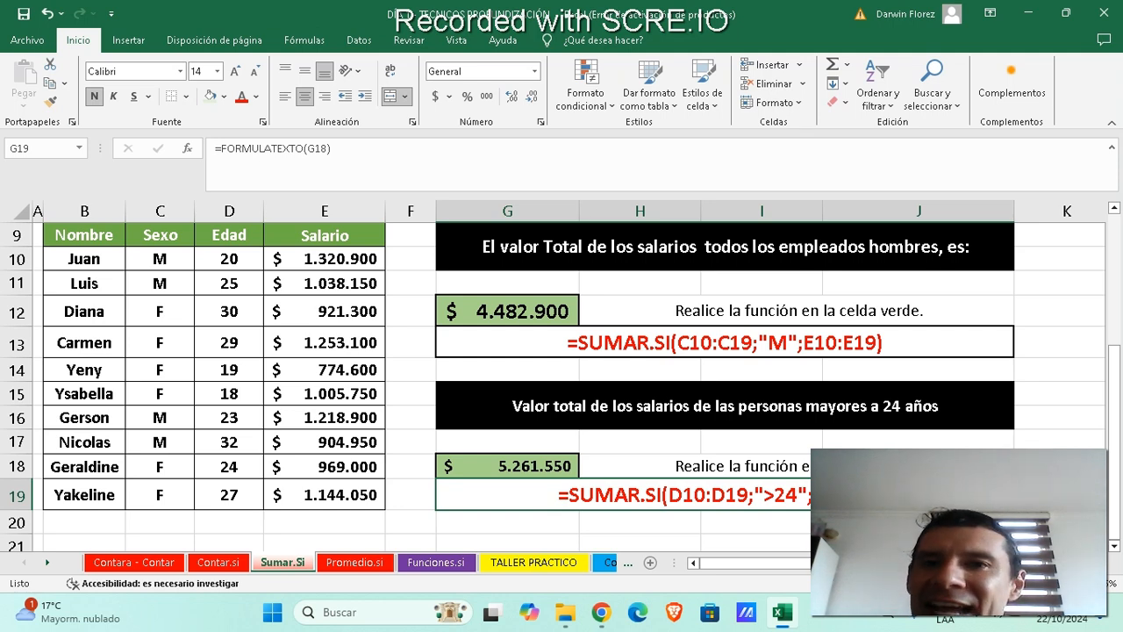
Step: Switch to the Promedio.si sheet and review the PROMEDIO.SI syntax and its argument descriptions above the employee table
click(350, 563)
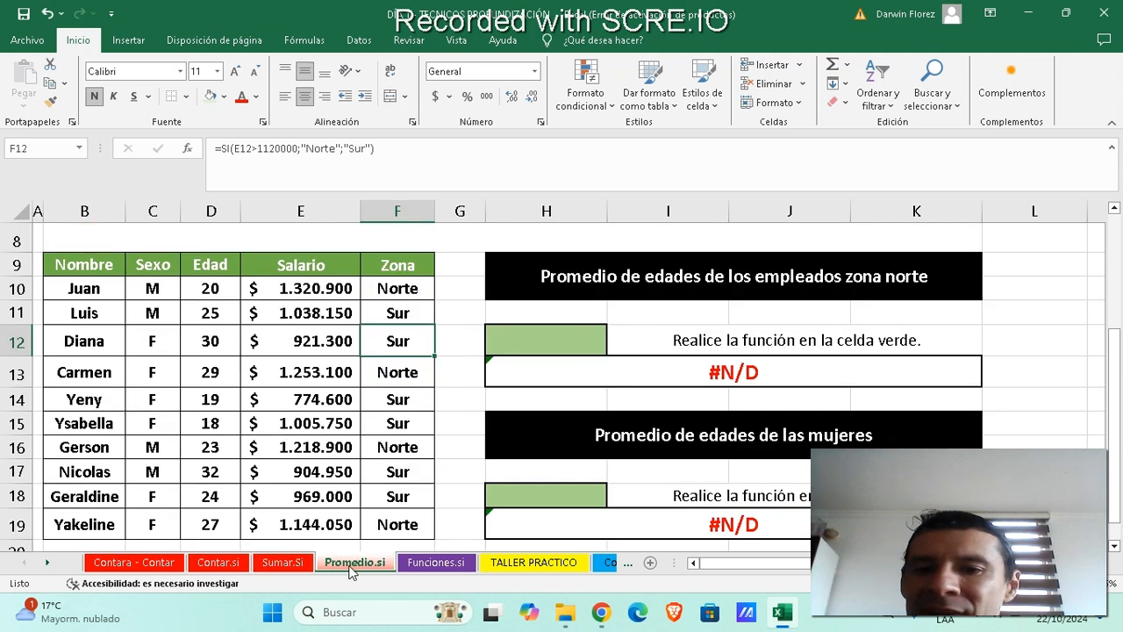
scroll(431, 359, up, 3)
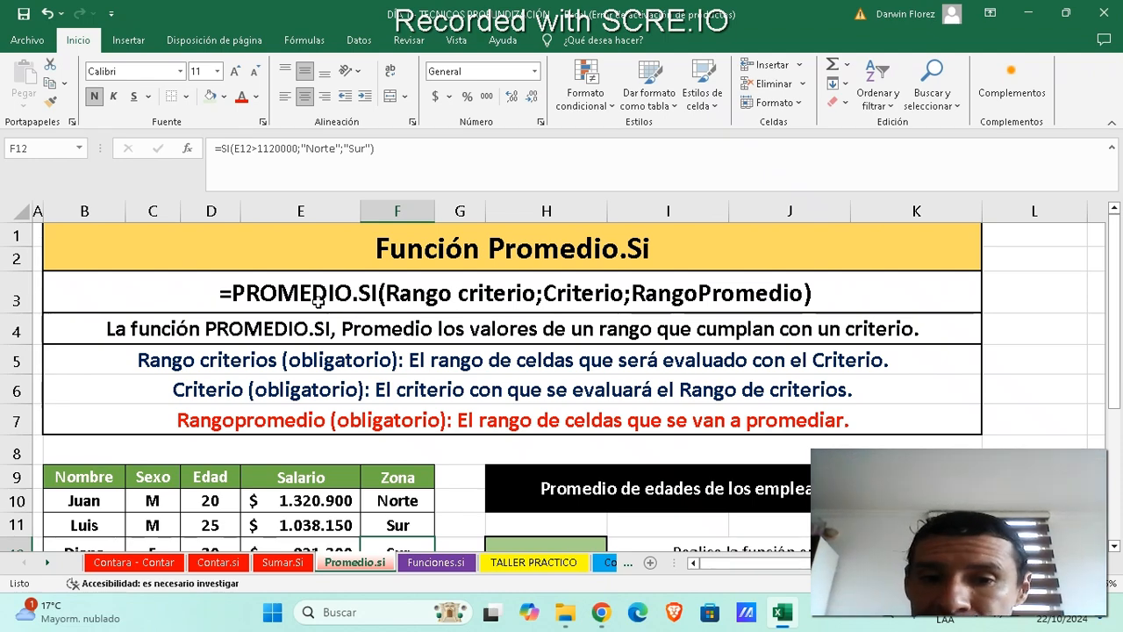
scroll(319, 300, down, 2)
scroll(318, 300, down, 1)
scroll(319, 303, up, 1)
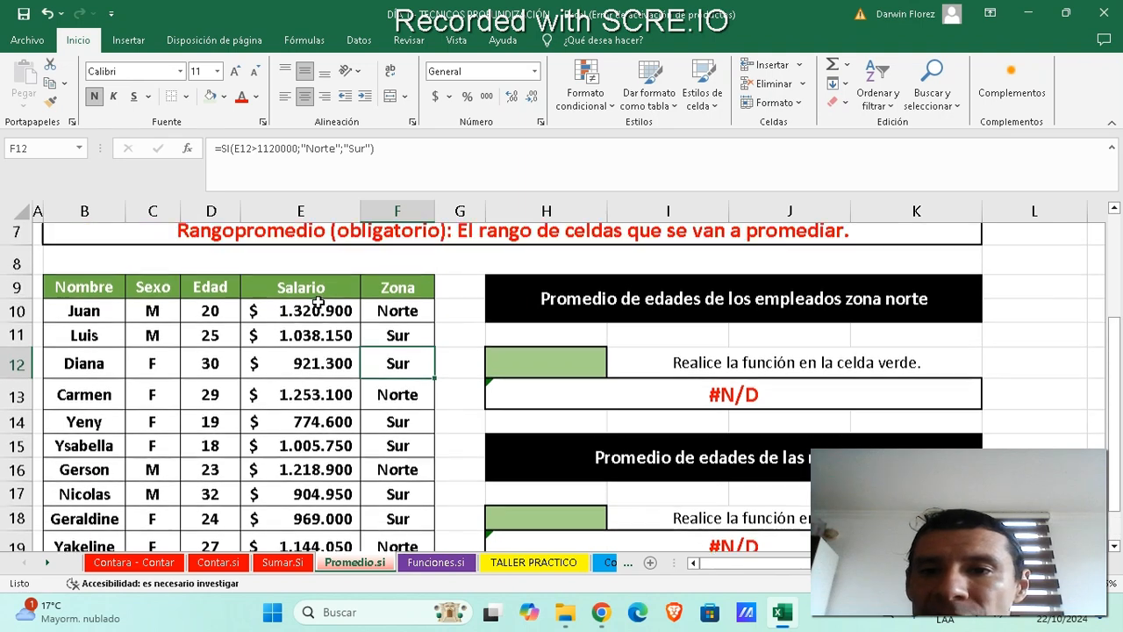
Step: Enter =PROMEDIO.SI(F10:F19;"NORTE";D10:D19) in the green cell H12 to average the ages of the north-zone employees
click(533, 374)
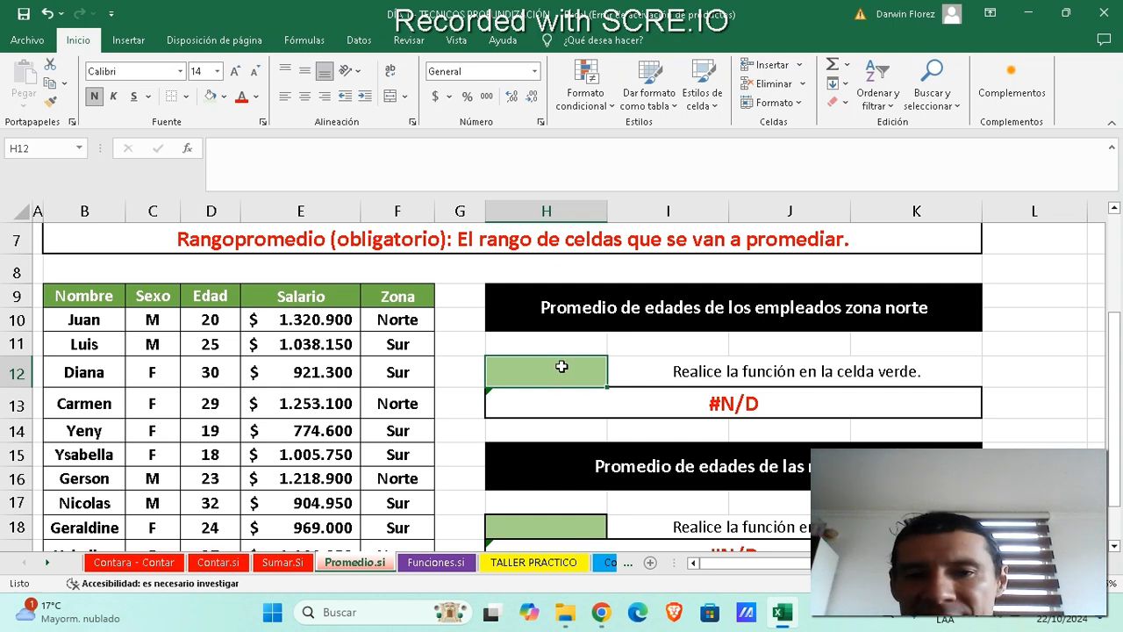
text(=PROME)
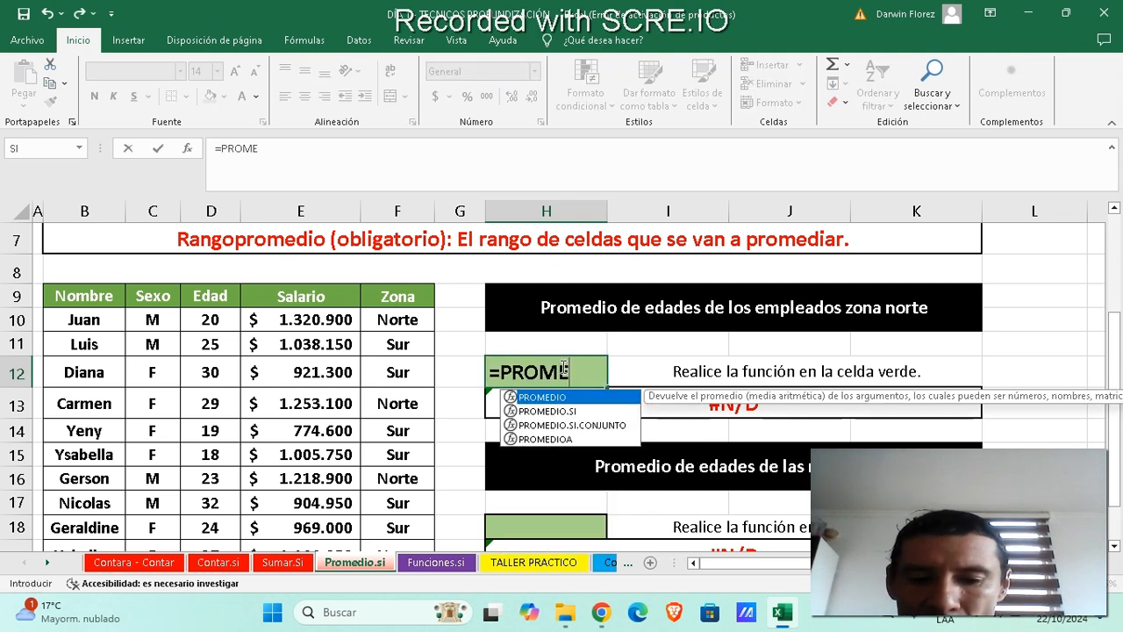
text(DIO)
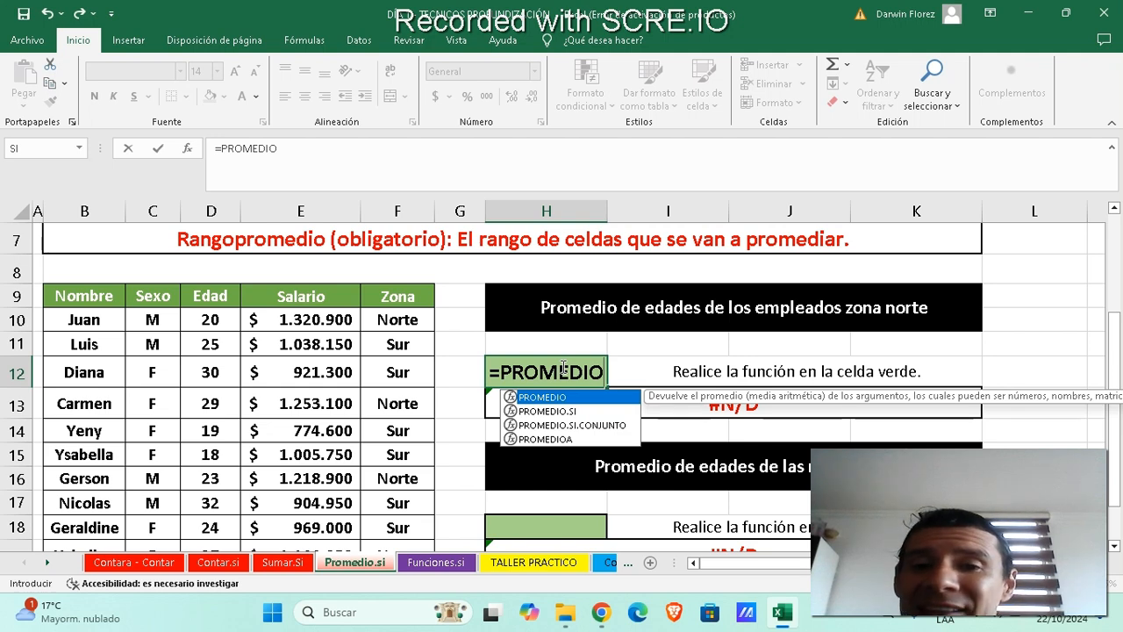
text(.SI)
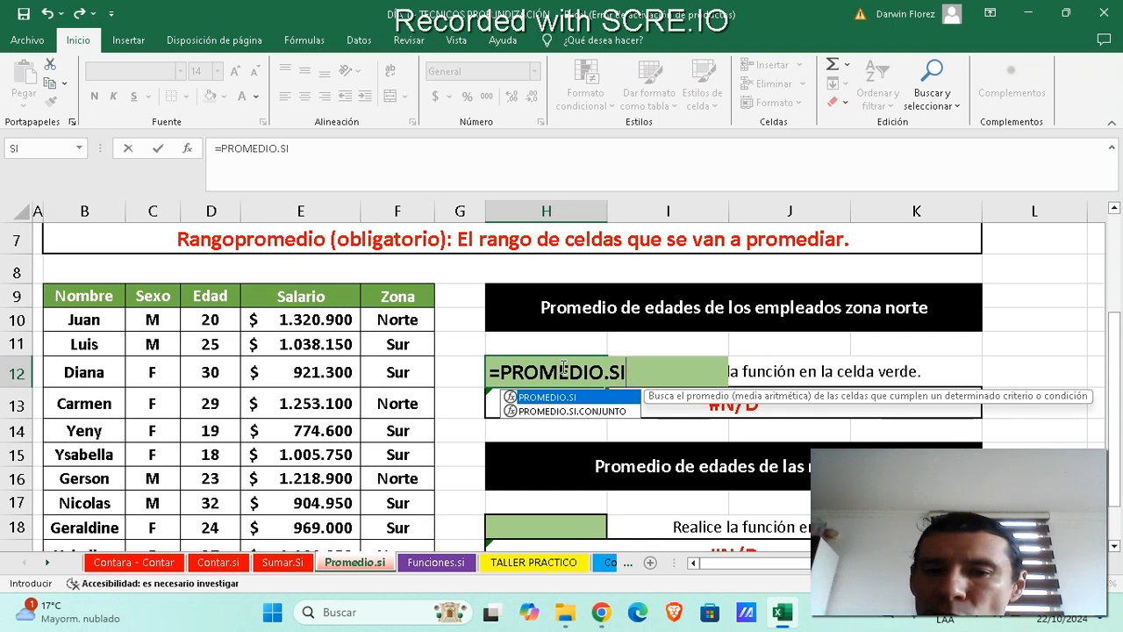
text(()
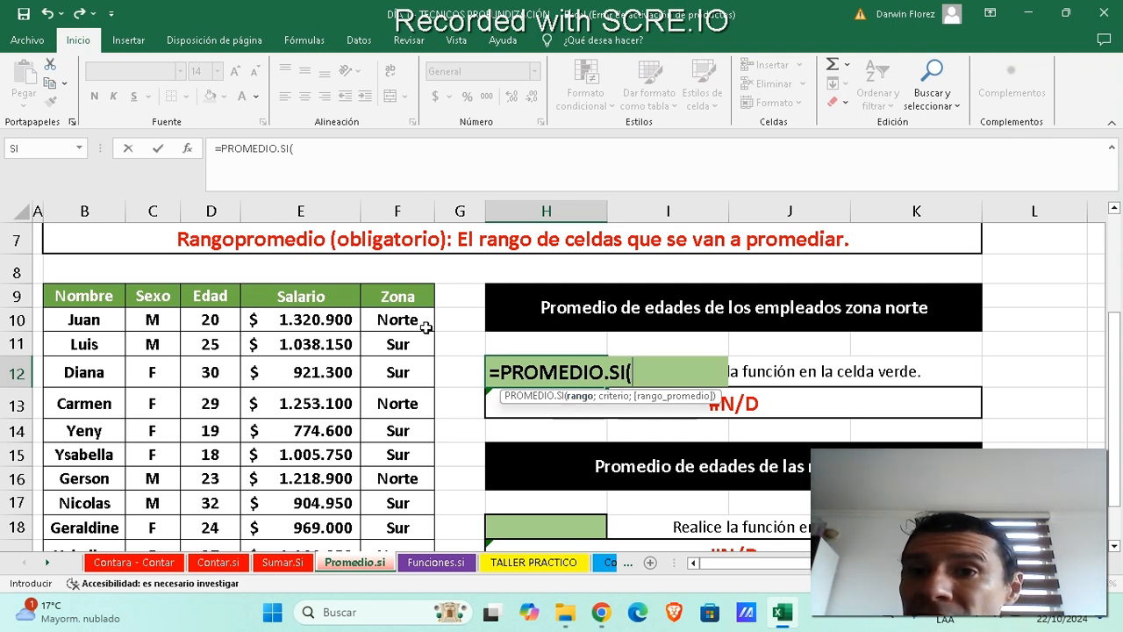
drag(411, 319, 408, 501)
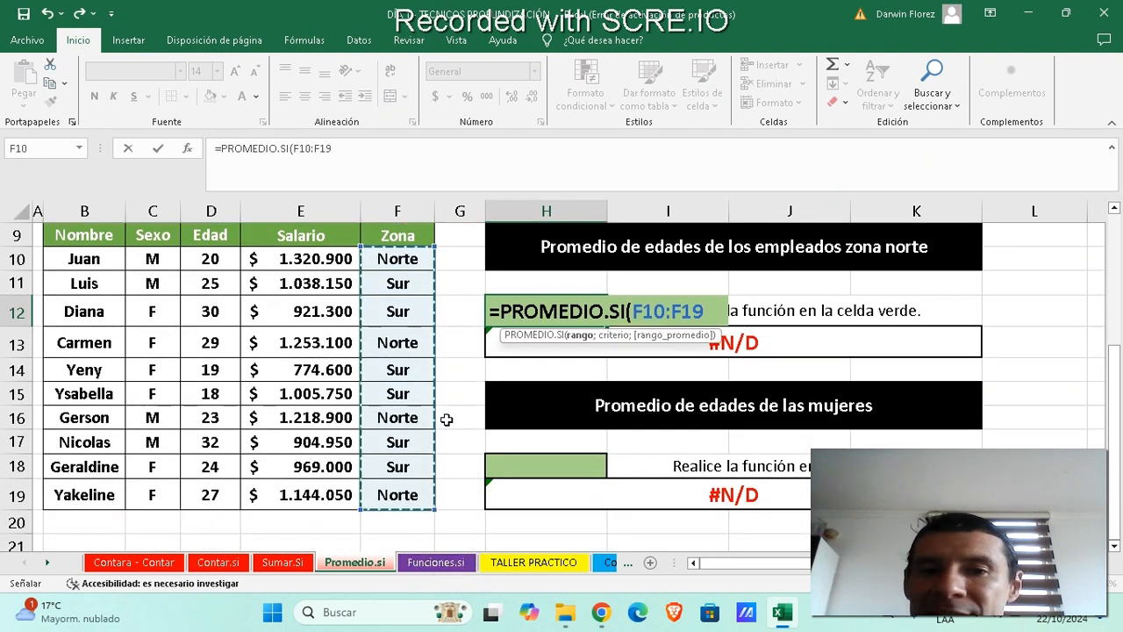
scroll(446, 418, up, 3)
scroll(549, 466, down, 1)
scroll(551, 468, down, 1)
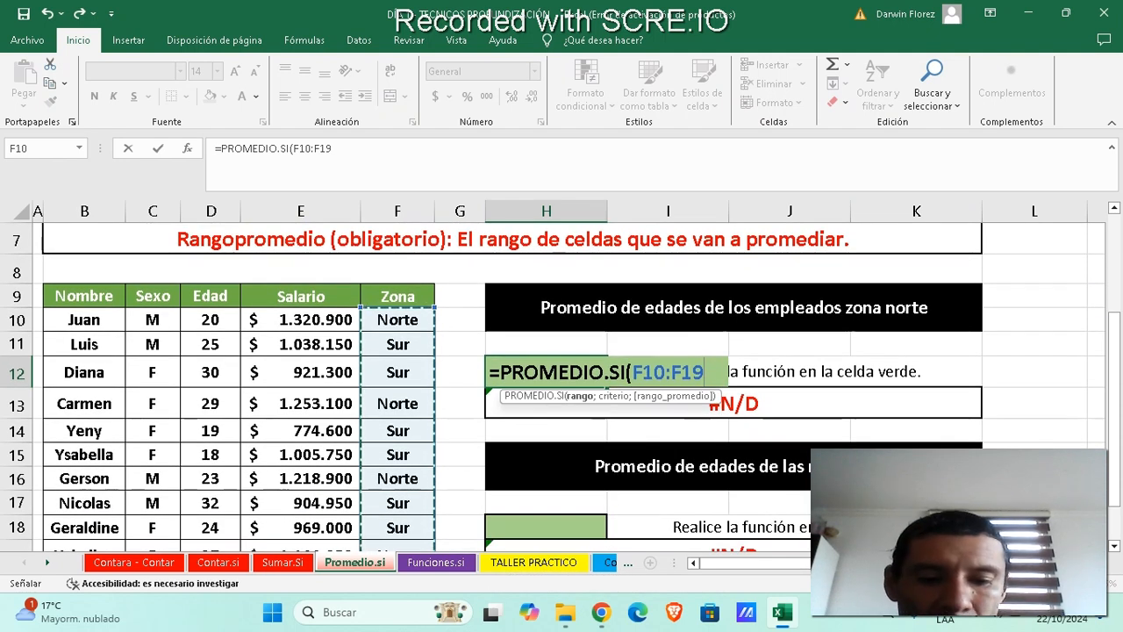
text(;)
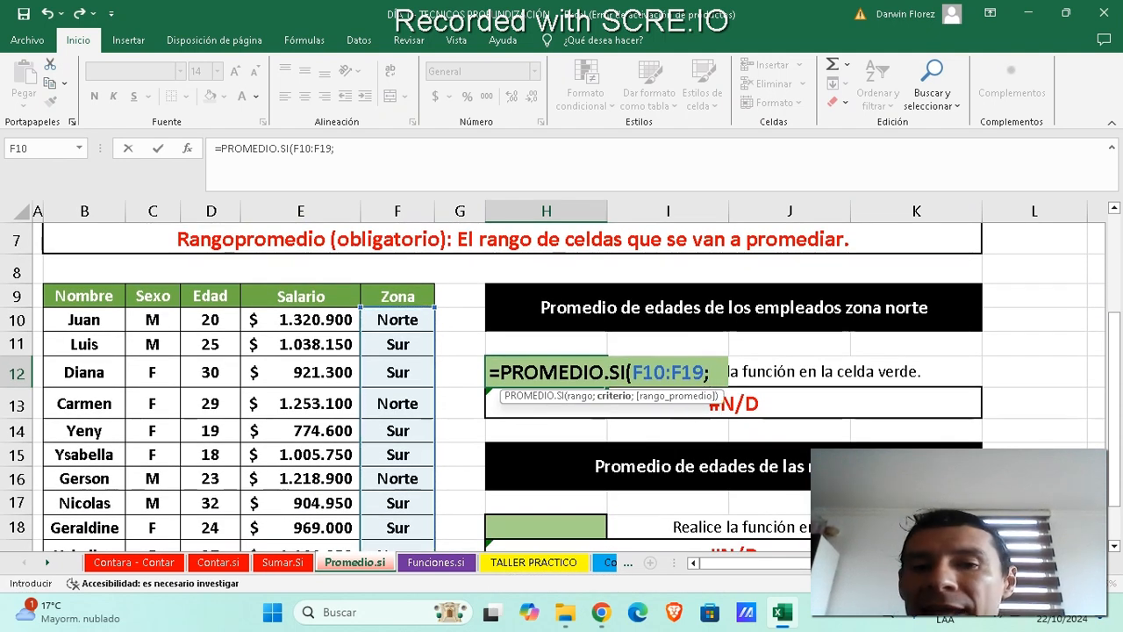
text(")
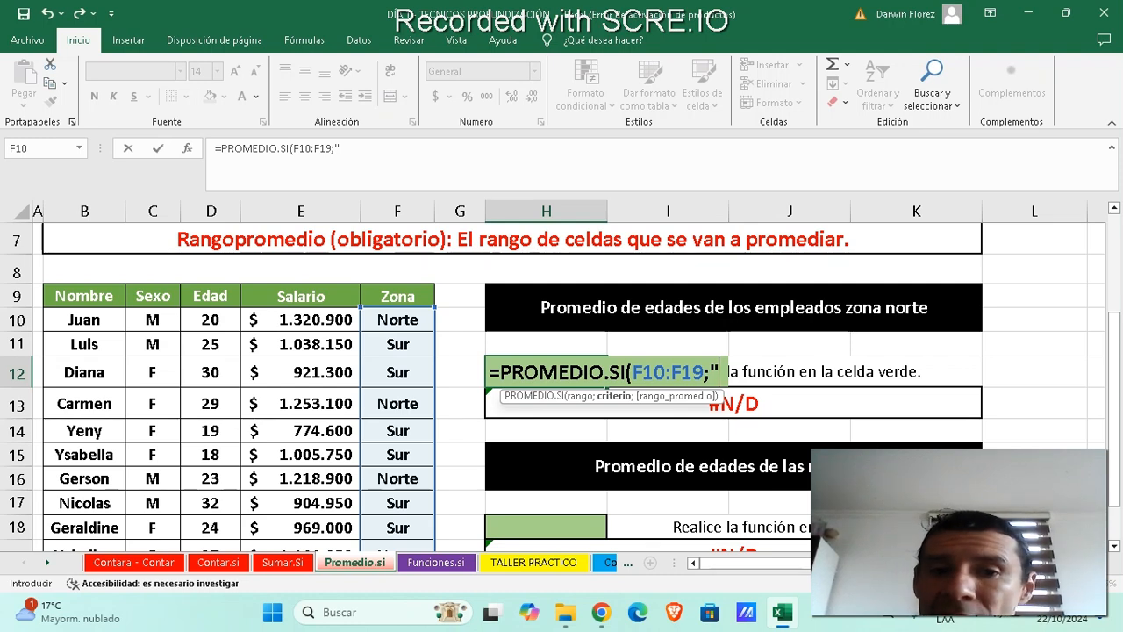
text(NORTE)
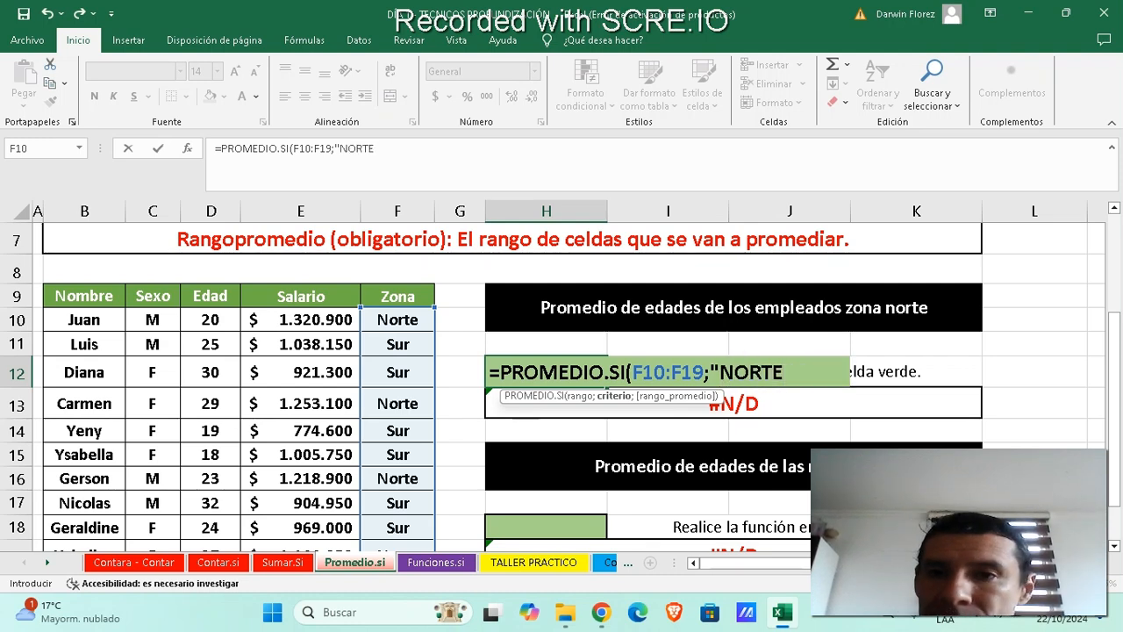
text(")
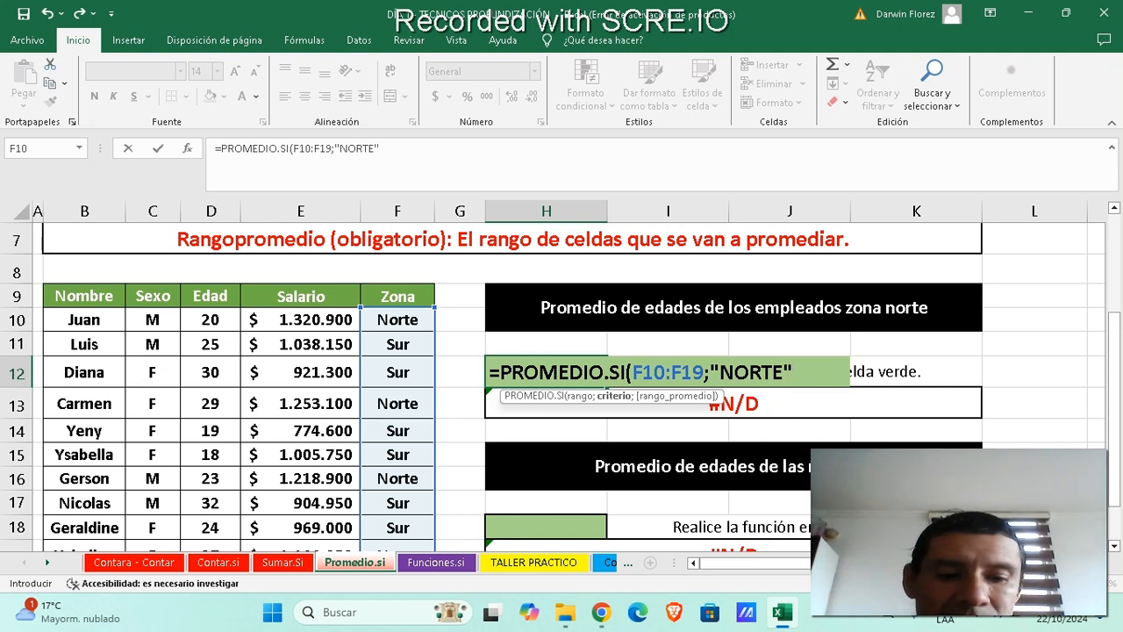
text(;)
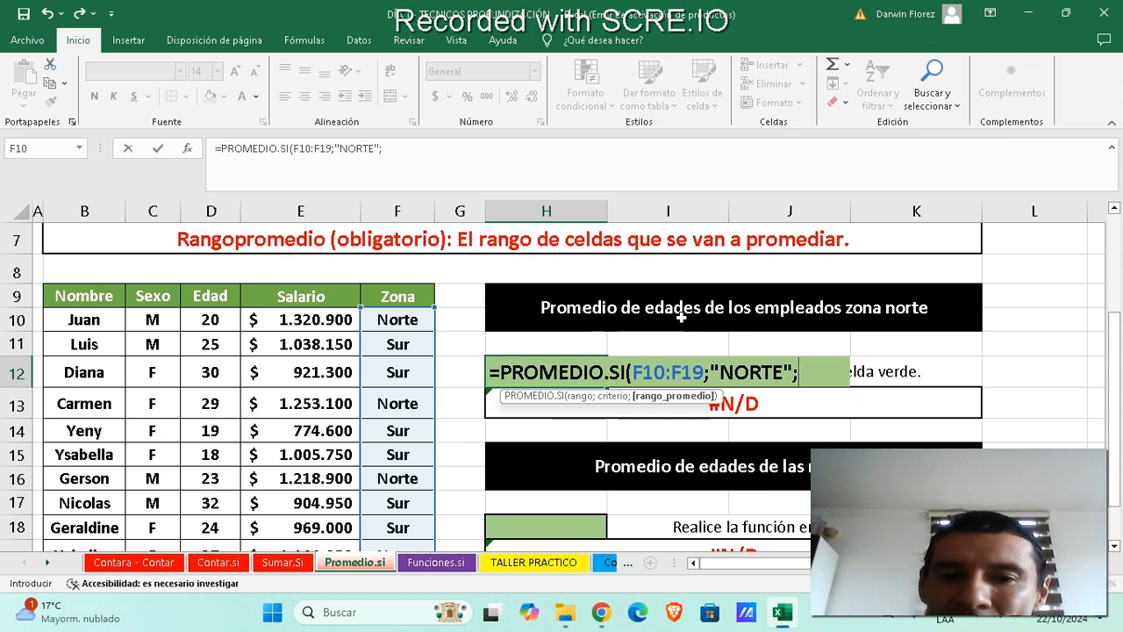
drag(220, 319, 222, 484)
text())
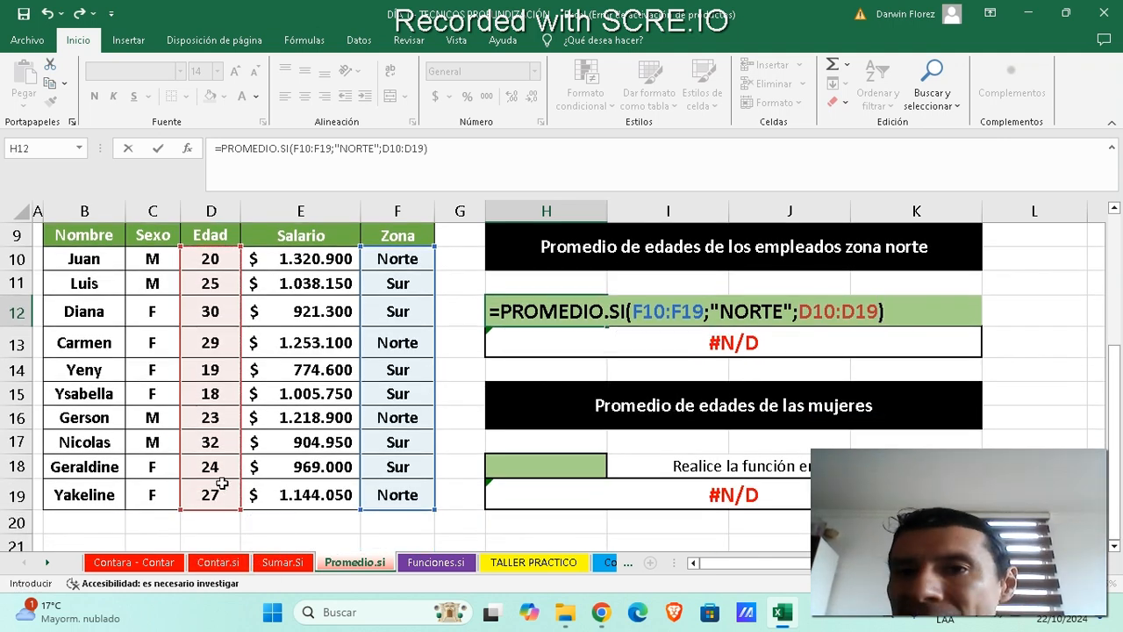
key(Return)
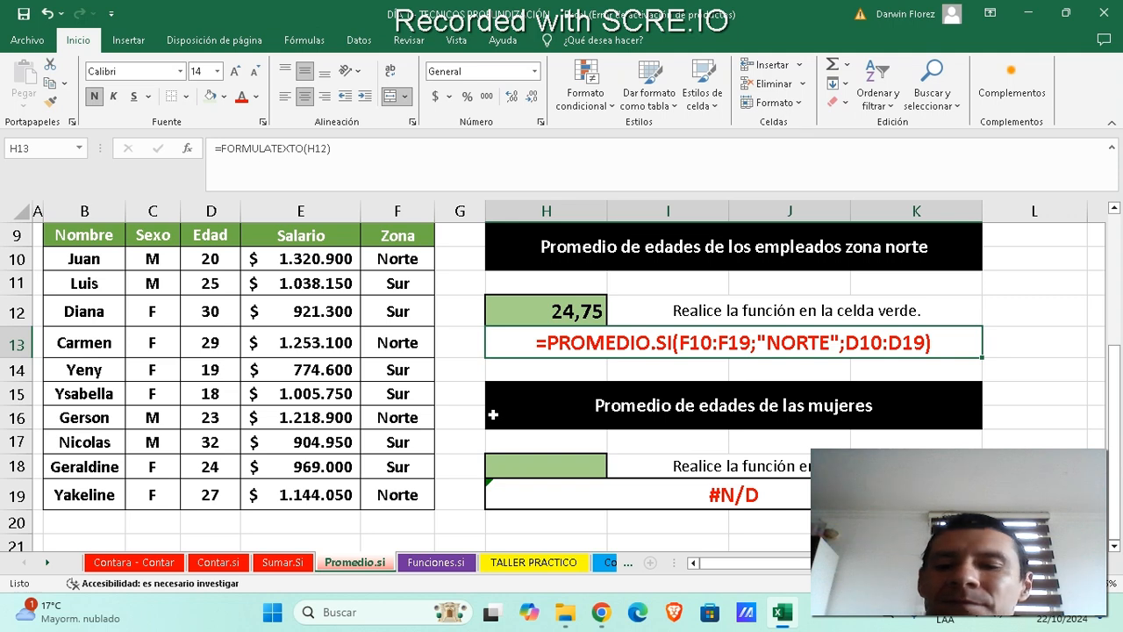
Step: Enter =PROMEDIO.SI(C10:C19;"F";D10:D19) in the green cell H18 to average the ages of the women
click(555, 462)
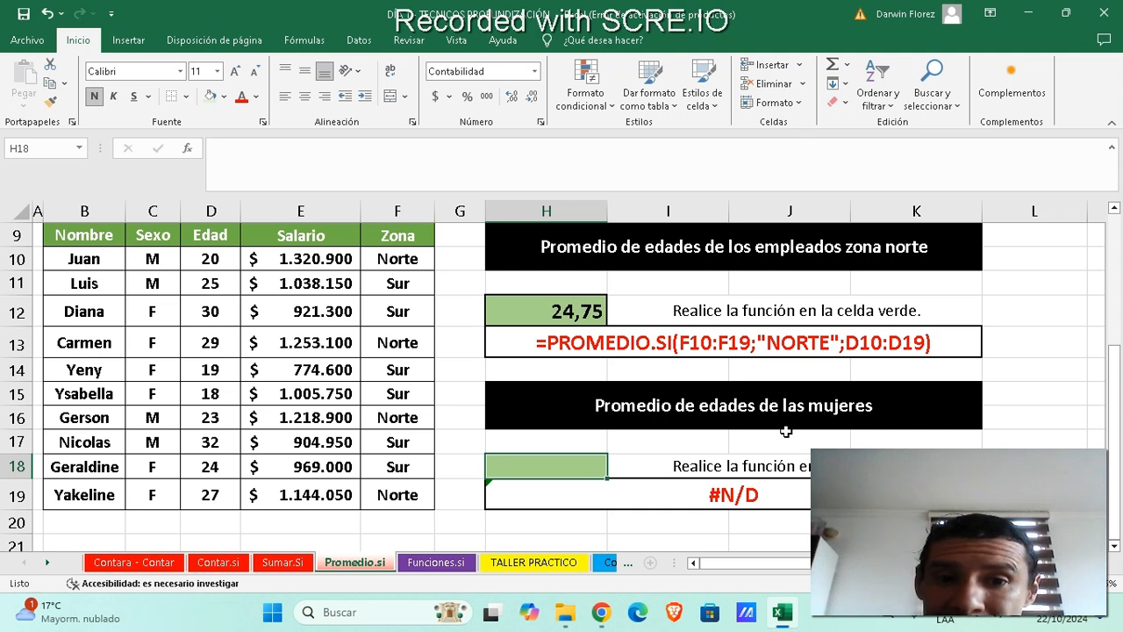
text(=)
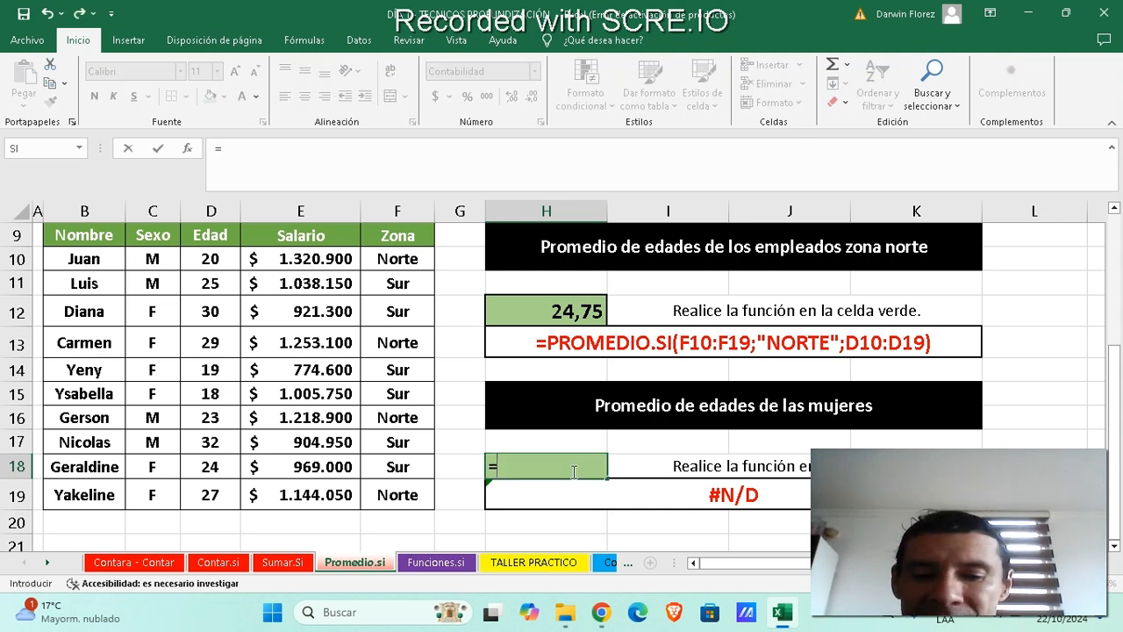
text(PROMEDIO)
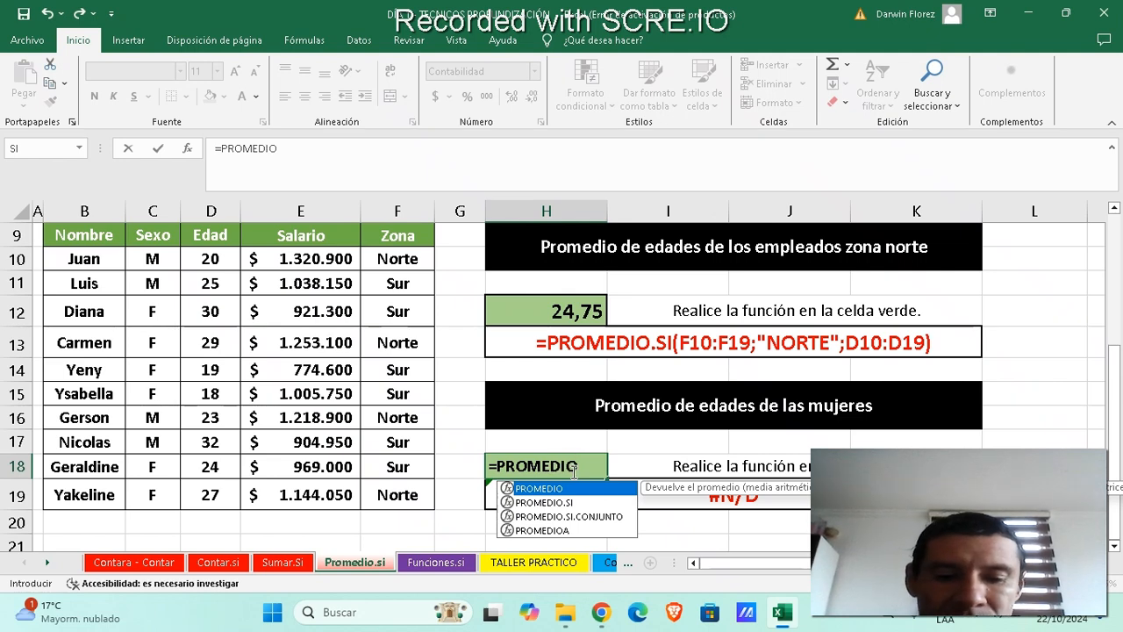
text(.SI()
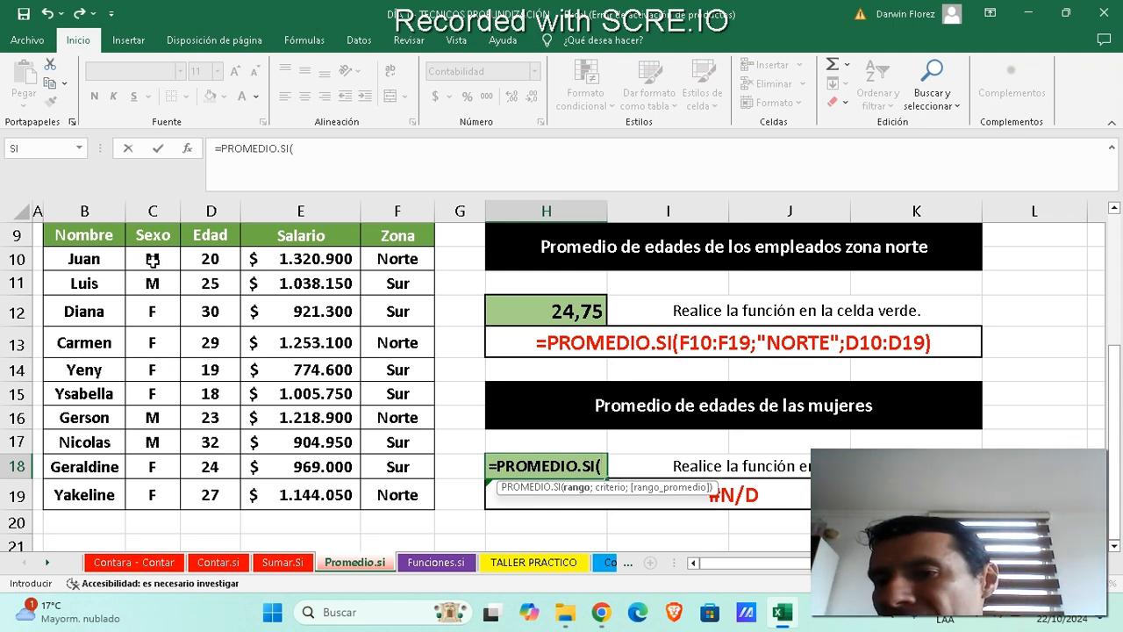
drag(153, 256, 147, 493)
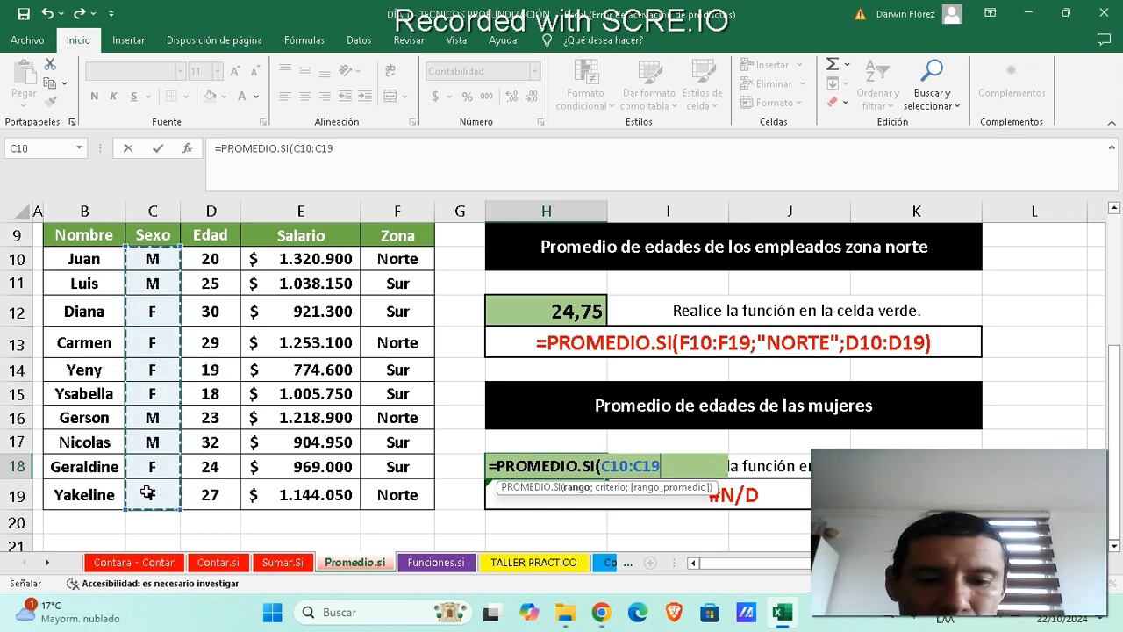
text(;")
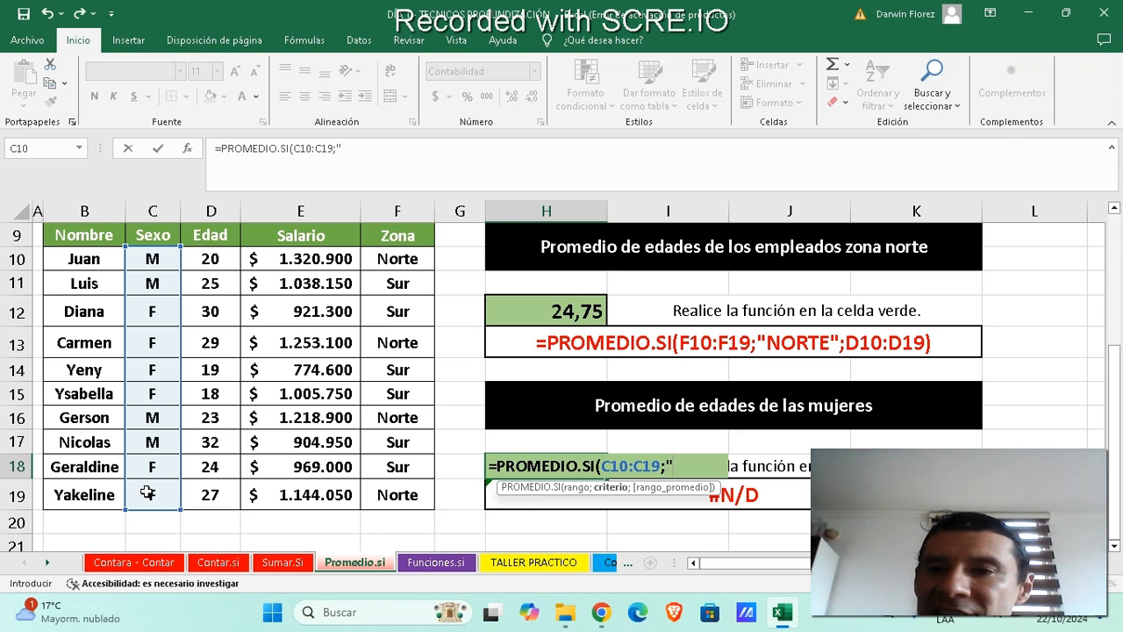
text(F)
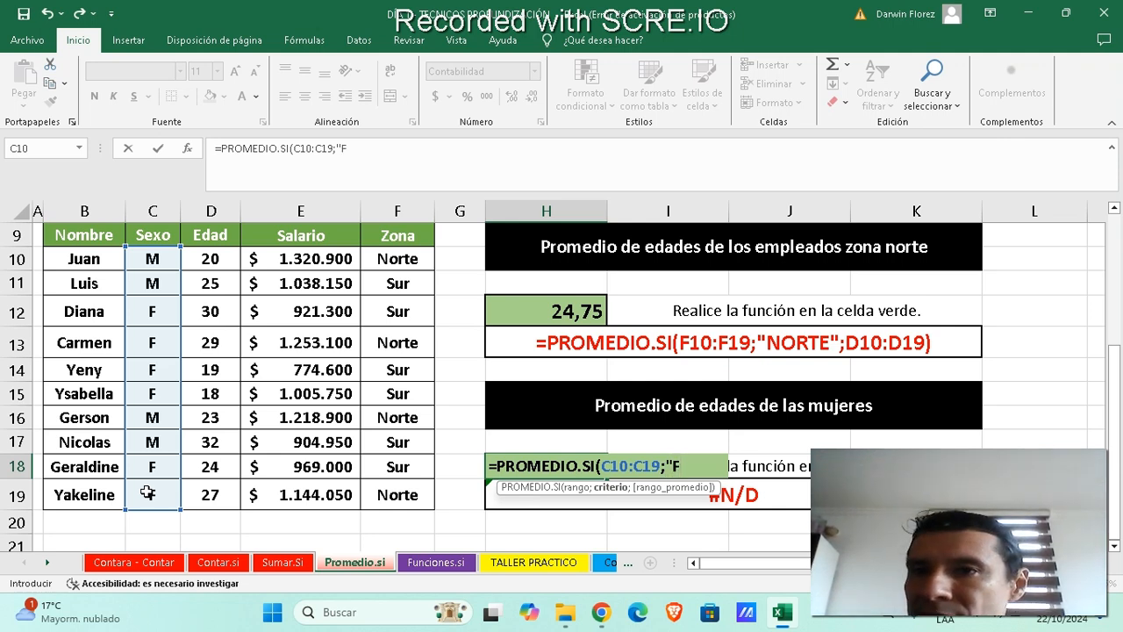
text(")
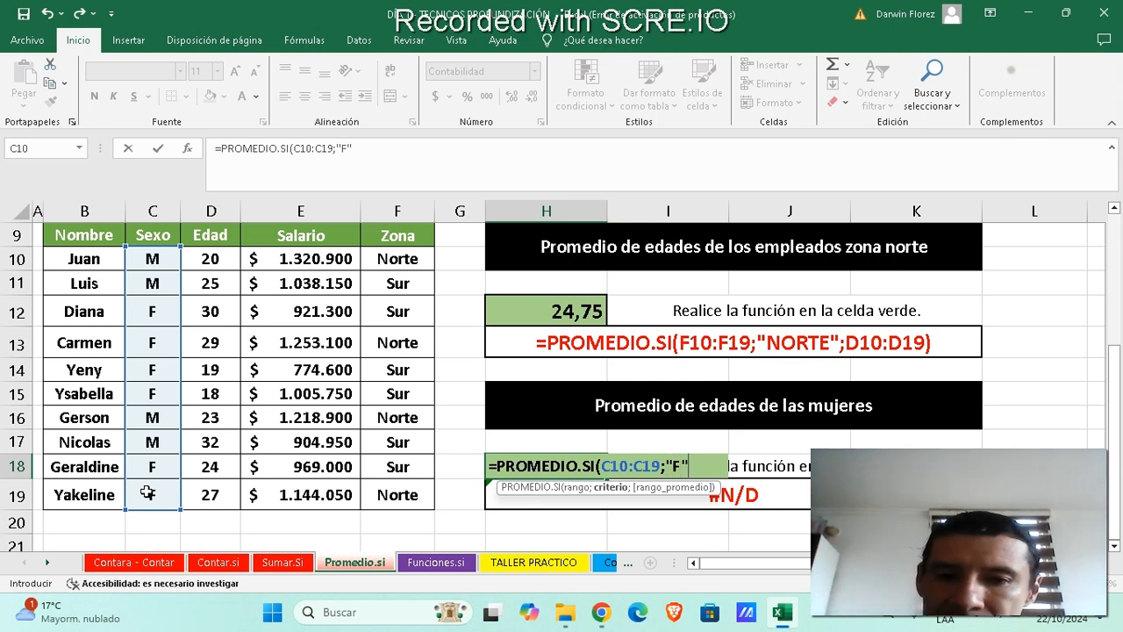
text(;)
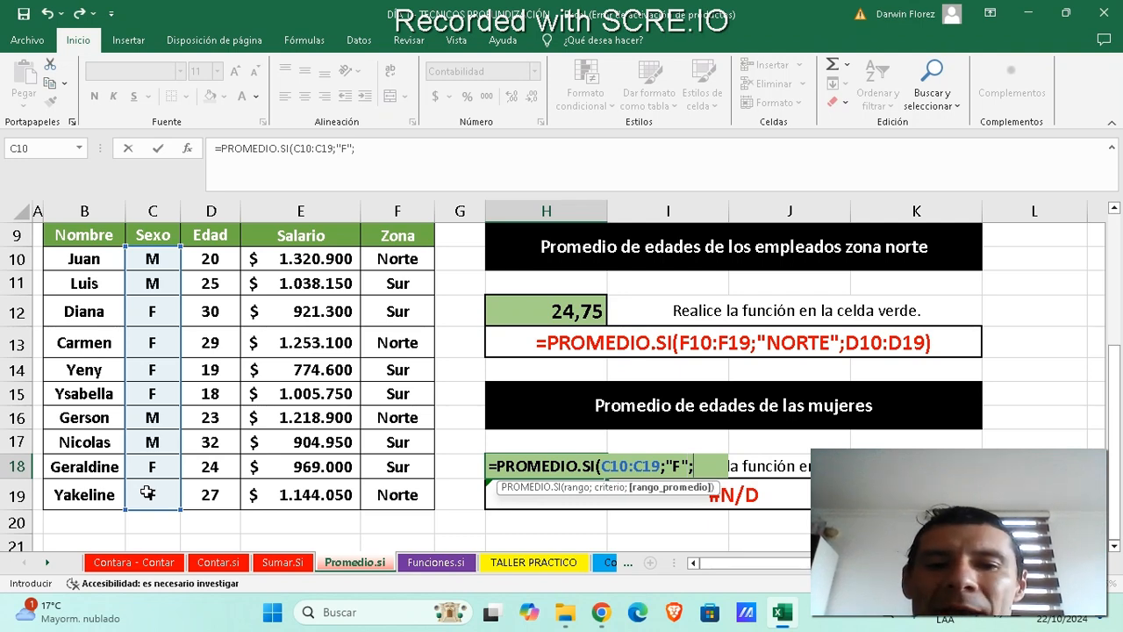
click(214, 259)
drag(214, 260, 212, 494)
text())
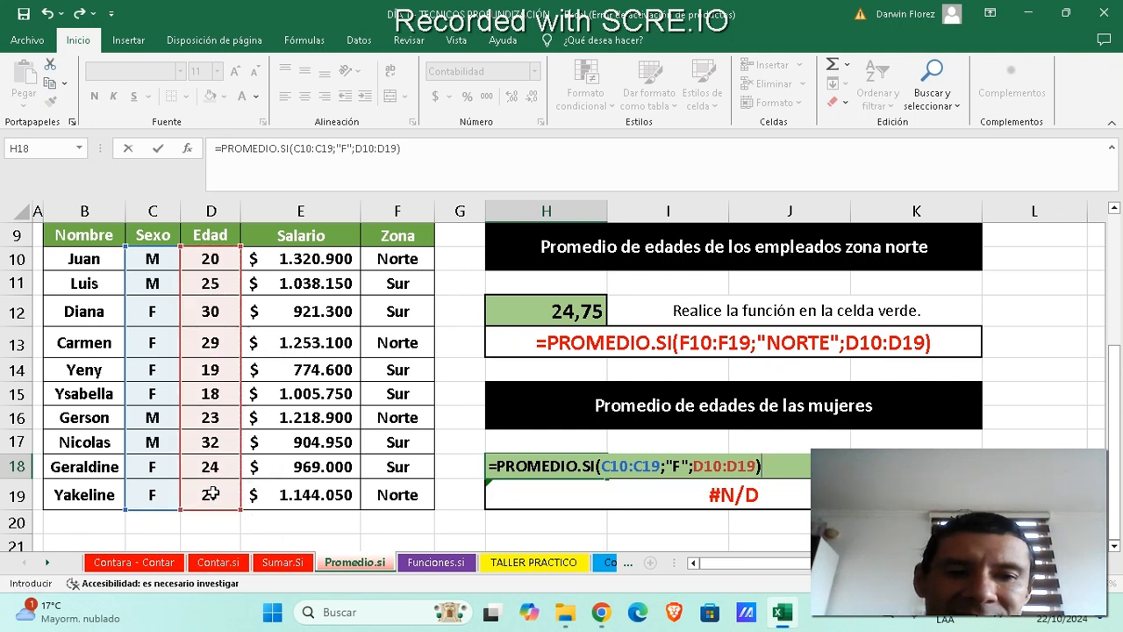
key(Return)
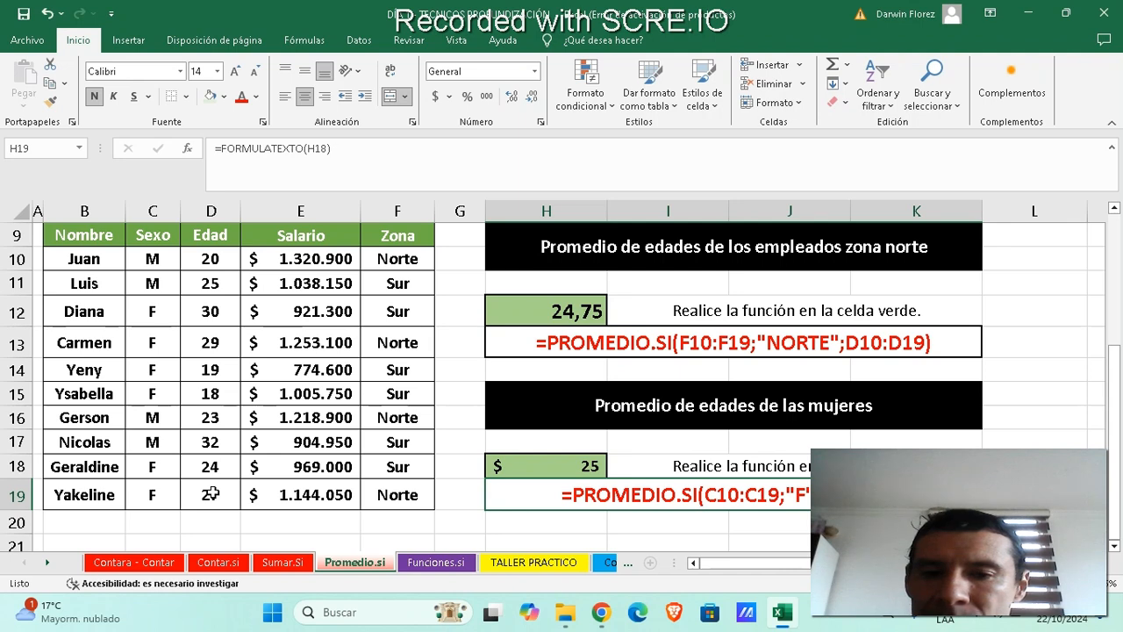
Step: Format the women's average age in H18 as General and center it horizontally and vertically
click(559, 467)
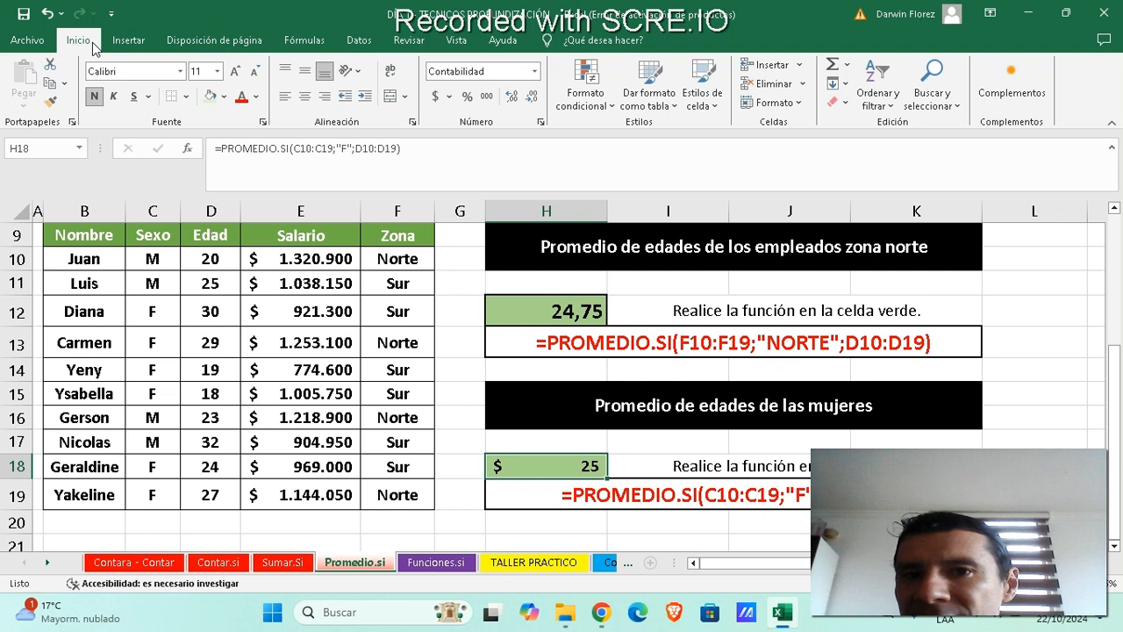
click(535, 71)
click(528, 100)
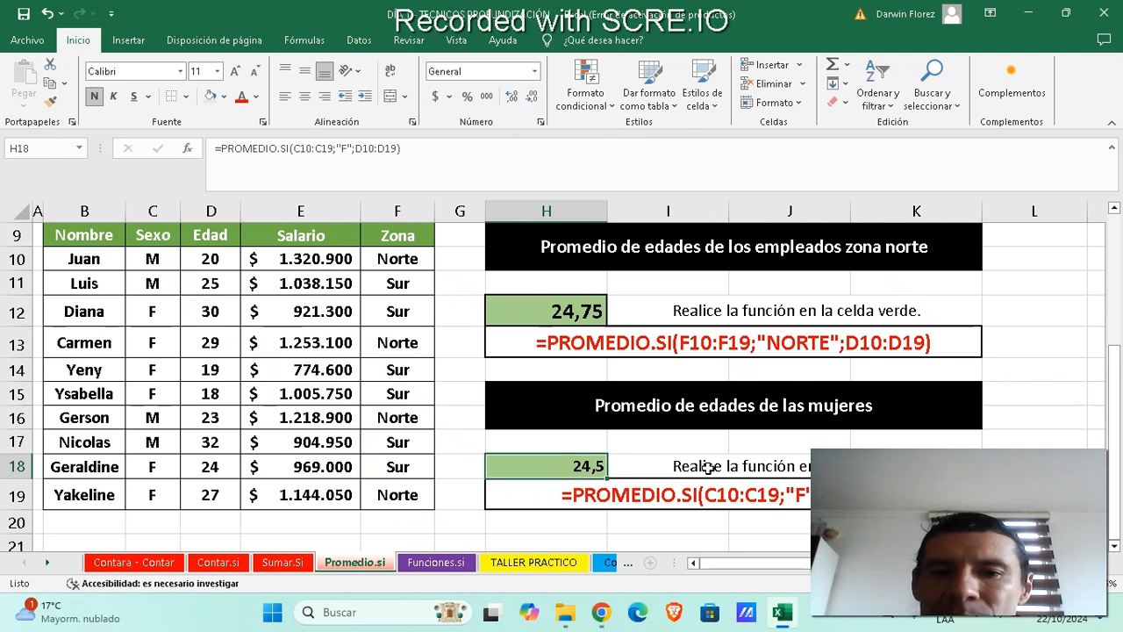
click(304, 71)
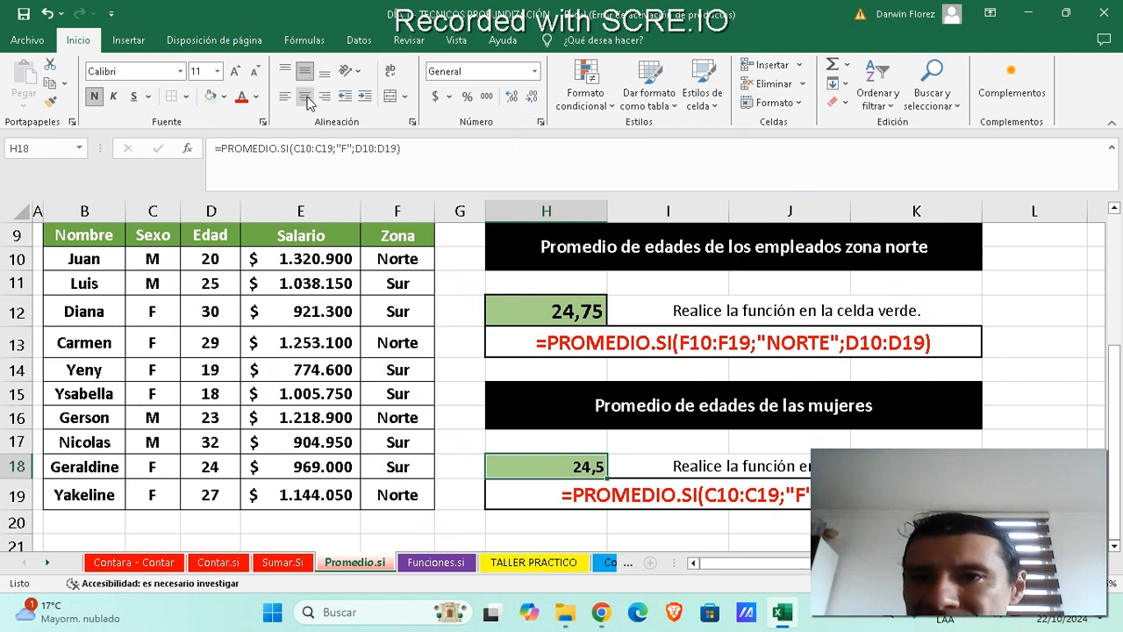
click(304, 96)
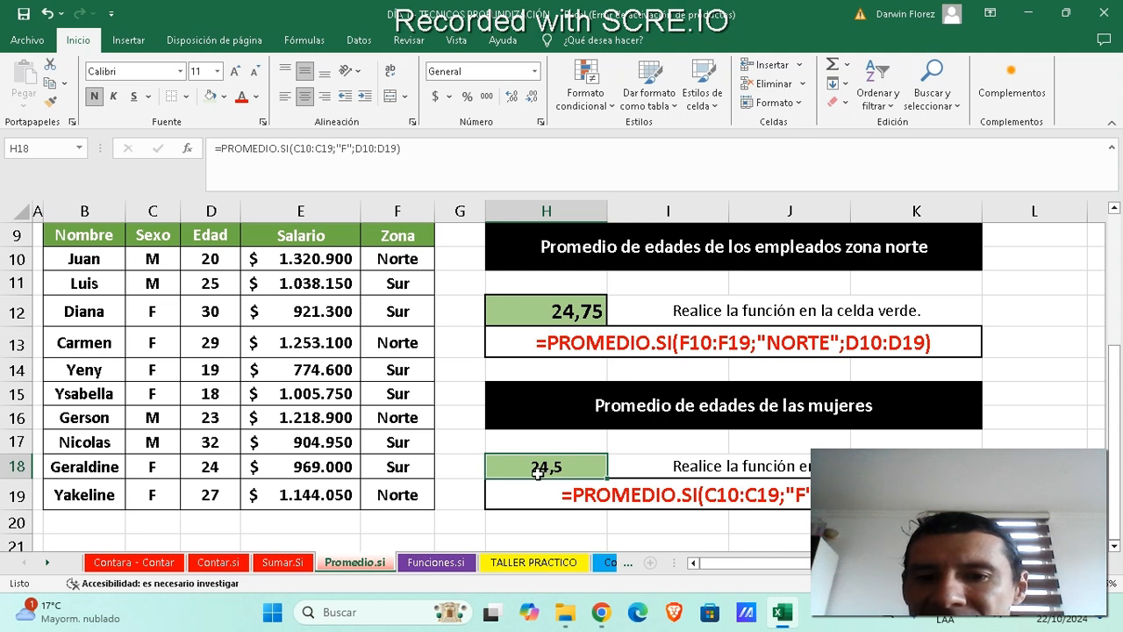
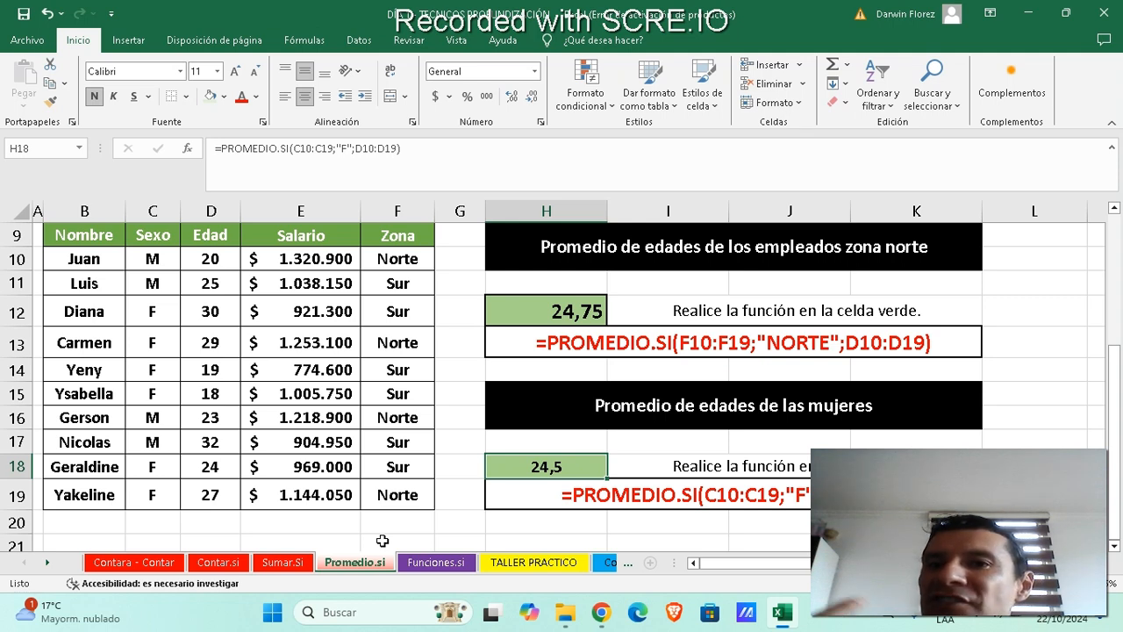
Step: Switch to the Funciones.si sheet and review the product, unit value and zone table beside the zone summary
click(449, 566)
scroll(230, 337, down, 20)
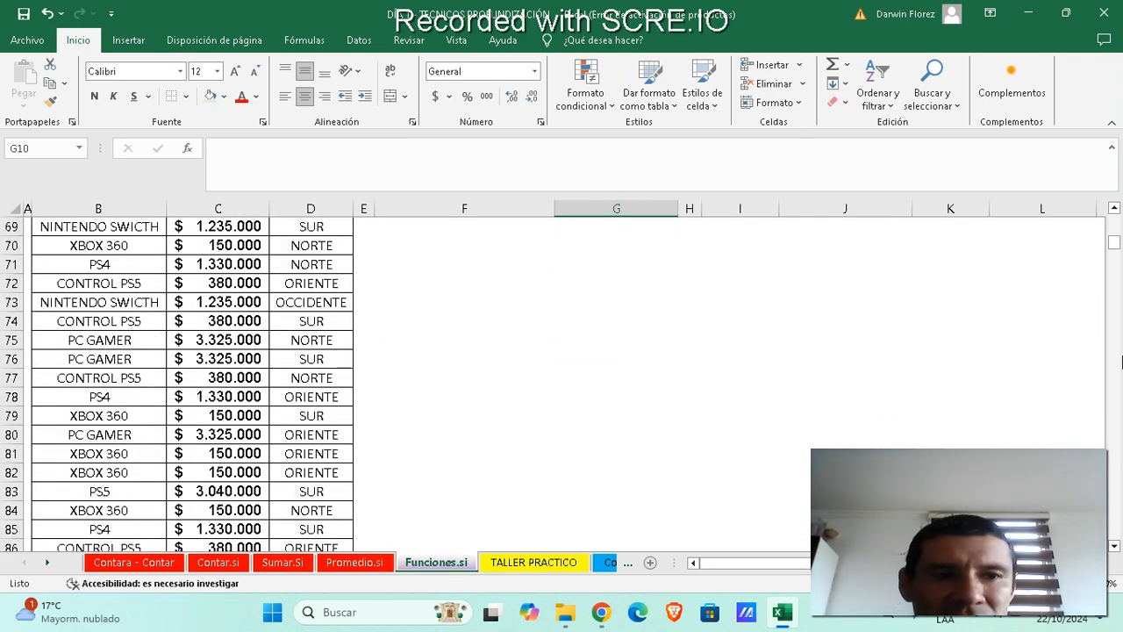
drag(1114, 244, 1113, 199)
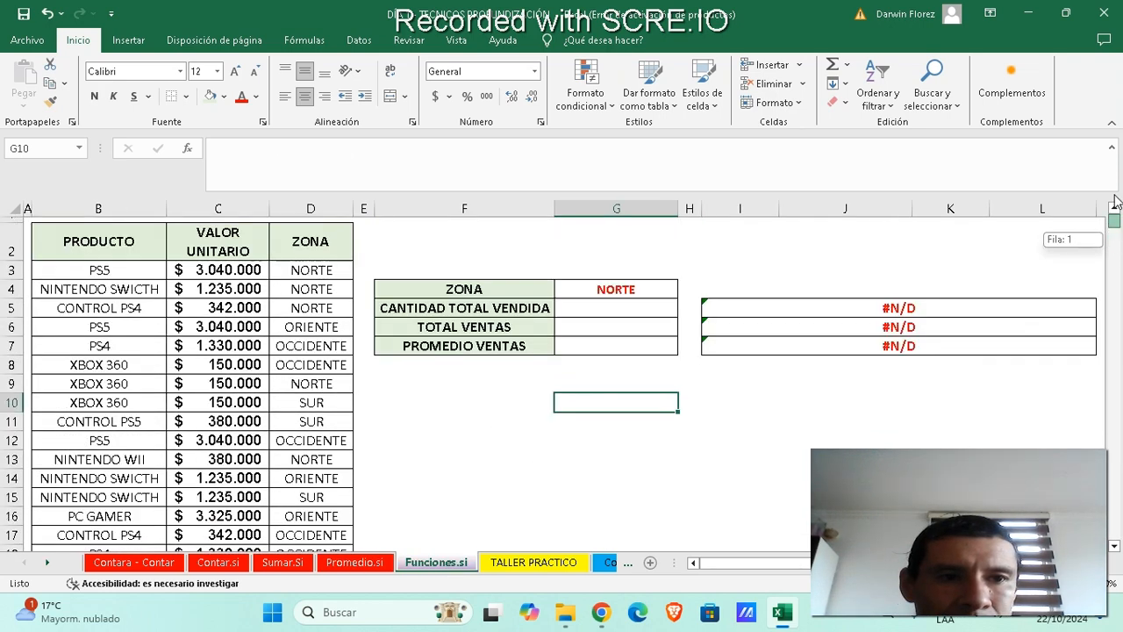
Step: Try out the zone list in G4 by choosing SUR and ORIENTE, and set it back to NORTE
click(615, 288)
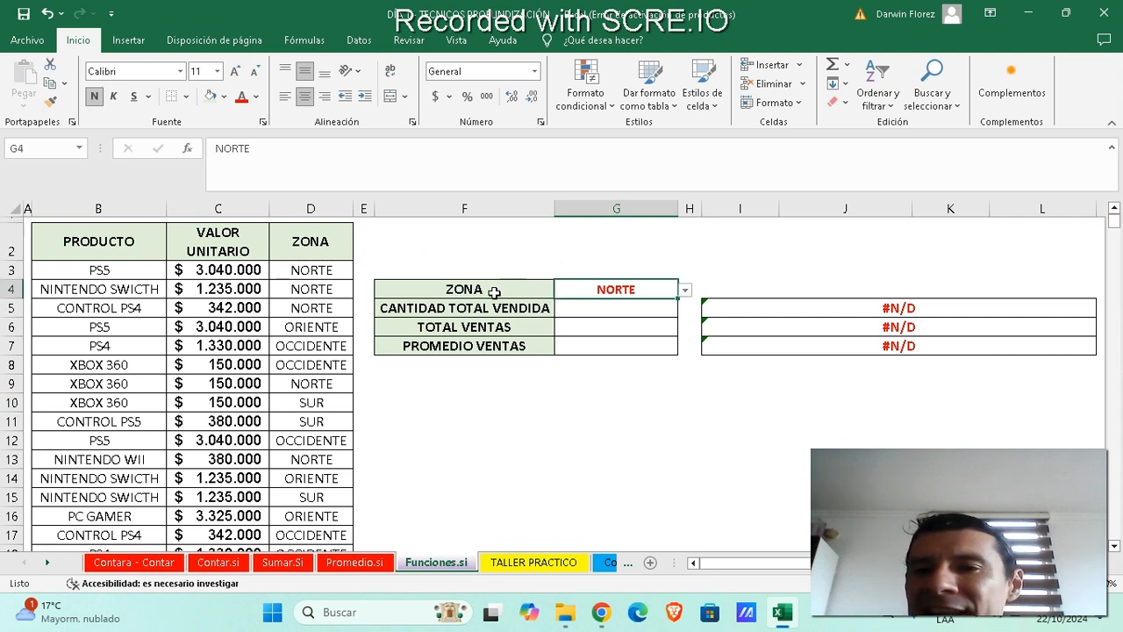
click(685, 290)
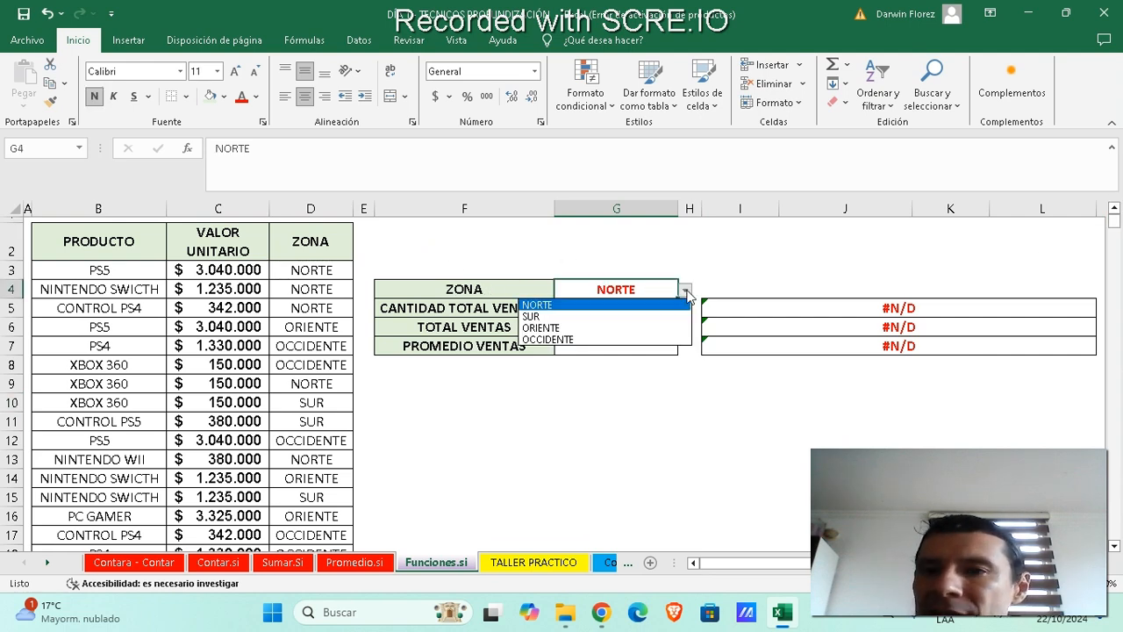
click(686, 292)
click(637, 307)
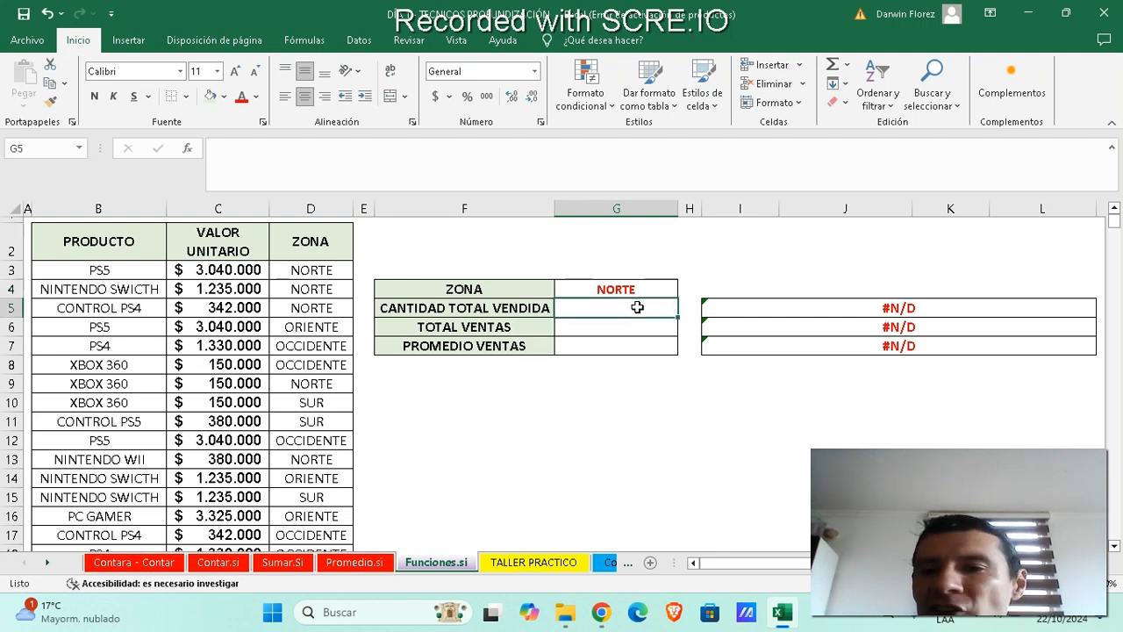
click(639, 290)
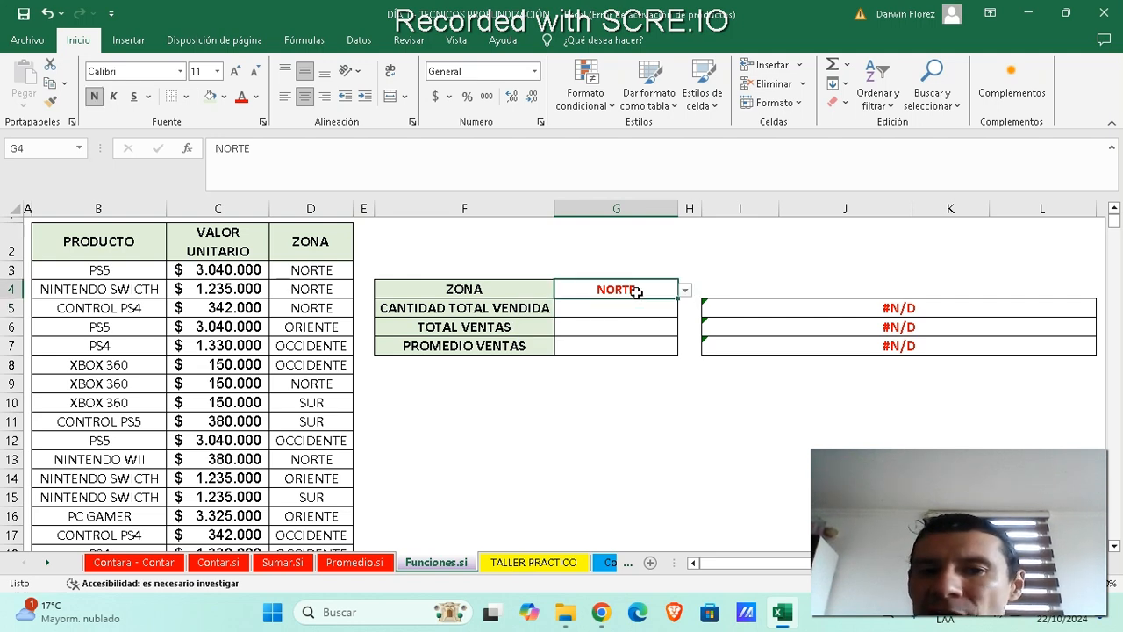
click(685, 292)
click(602, 317)
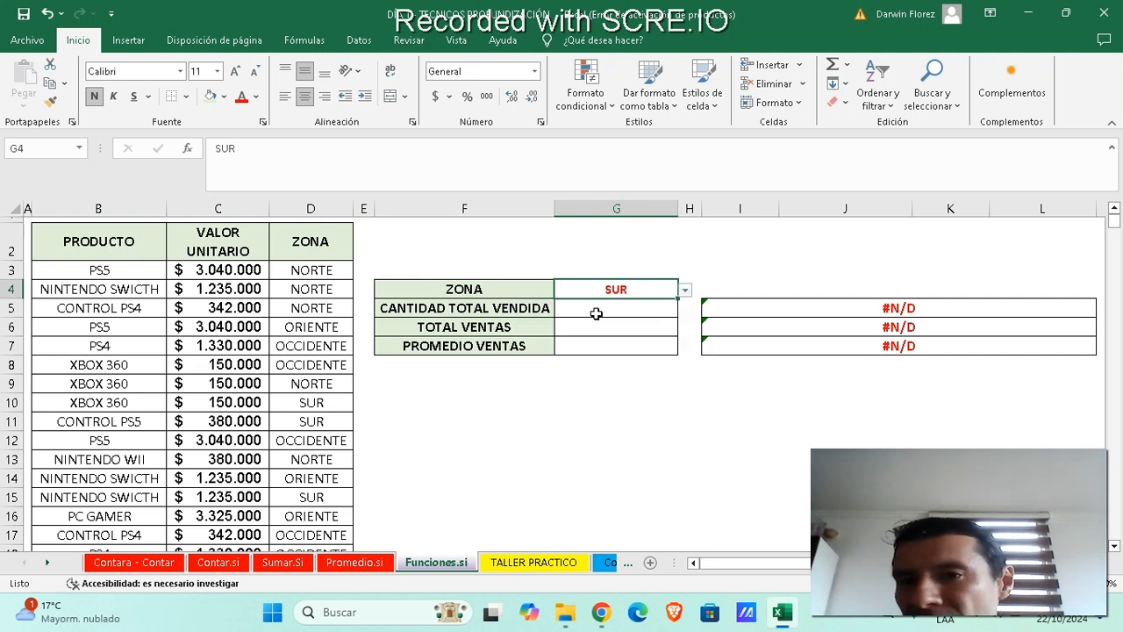
click(686, 291)
click(604, 329)
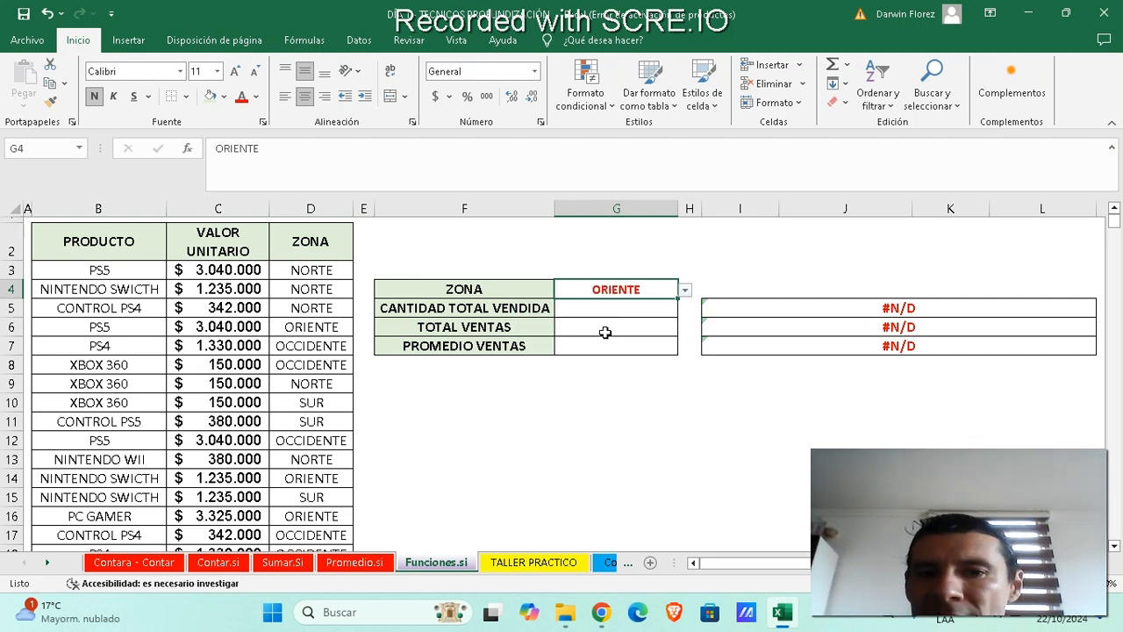
click(685, 290)
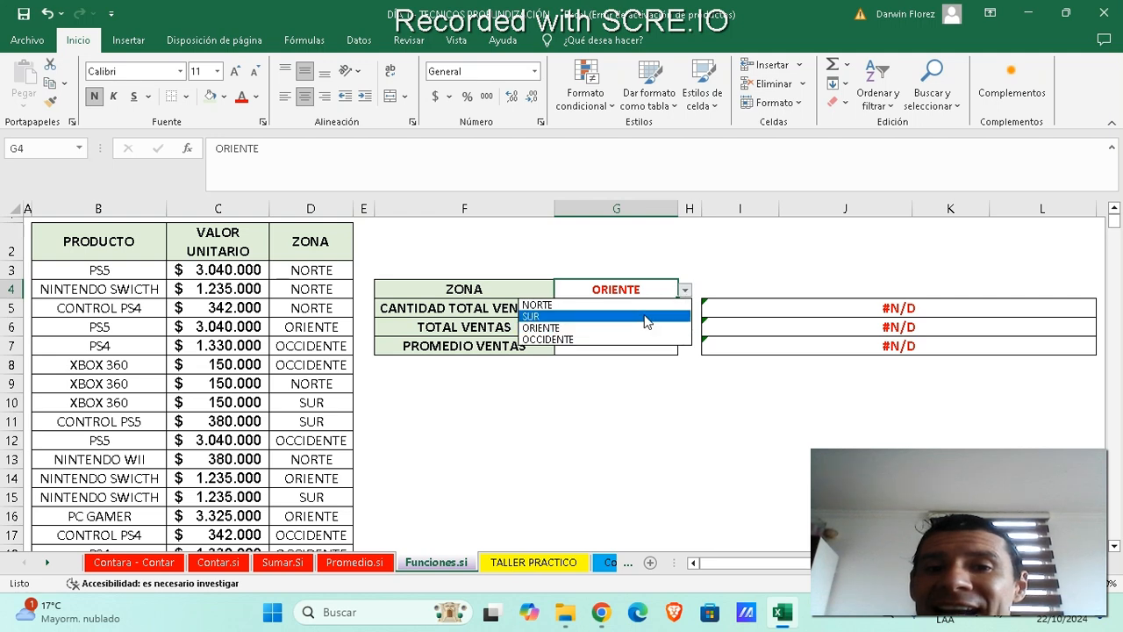
click(640, 307)
Step: Enter =CONTAR.SI(D3:D91;G4) in G5 to count the units sold in the NORTE zone chosen in G4, and make the result bold
click(631, 307)
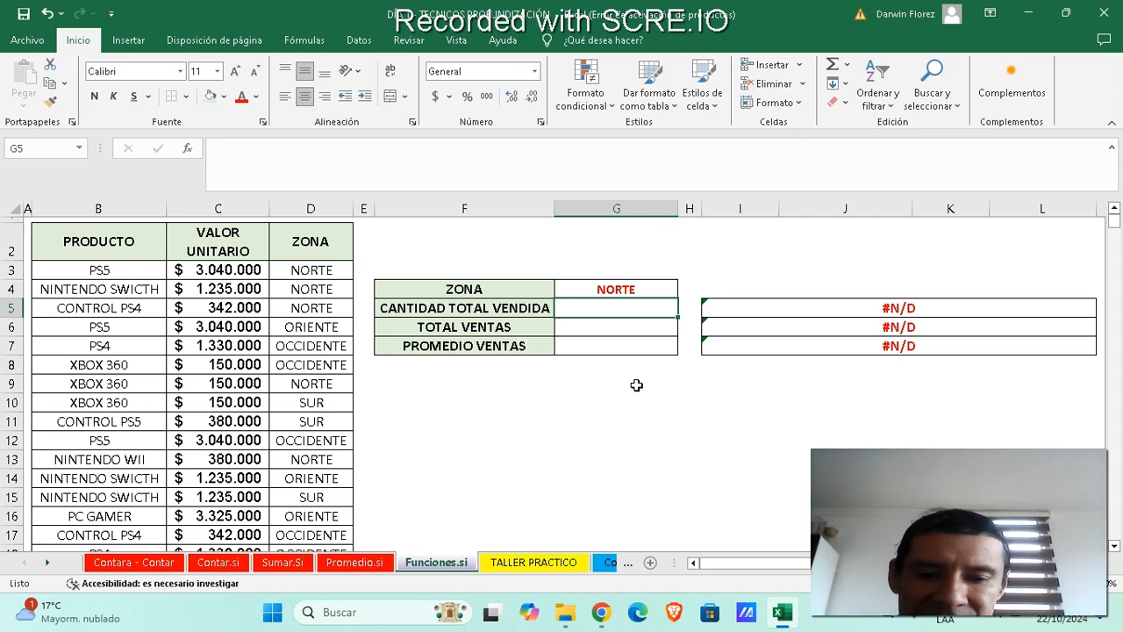
text(=CONTAR)
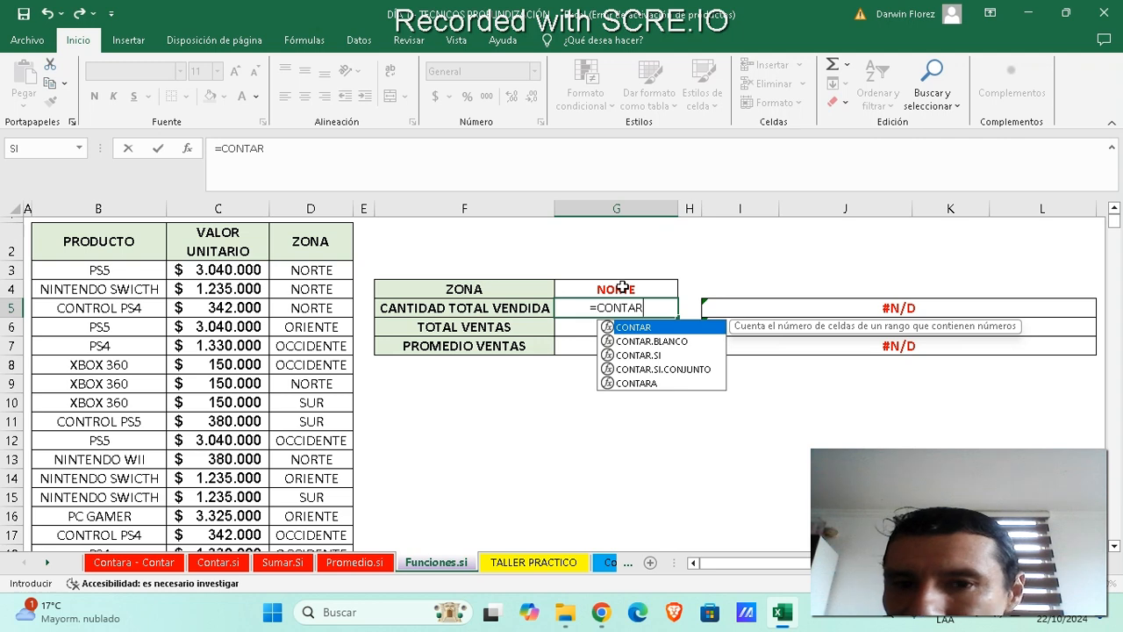
text(.SI)
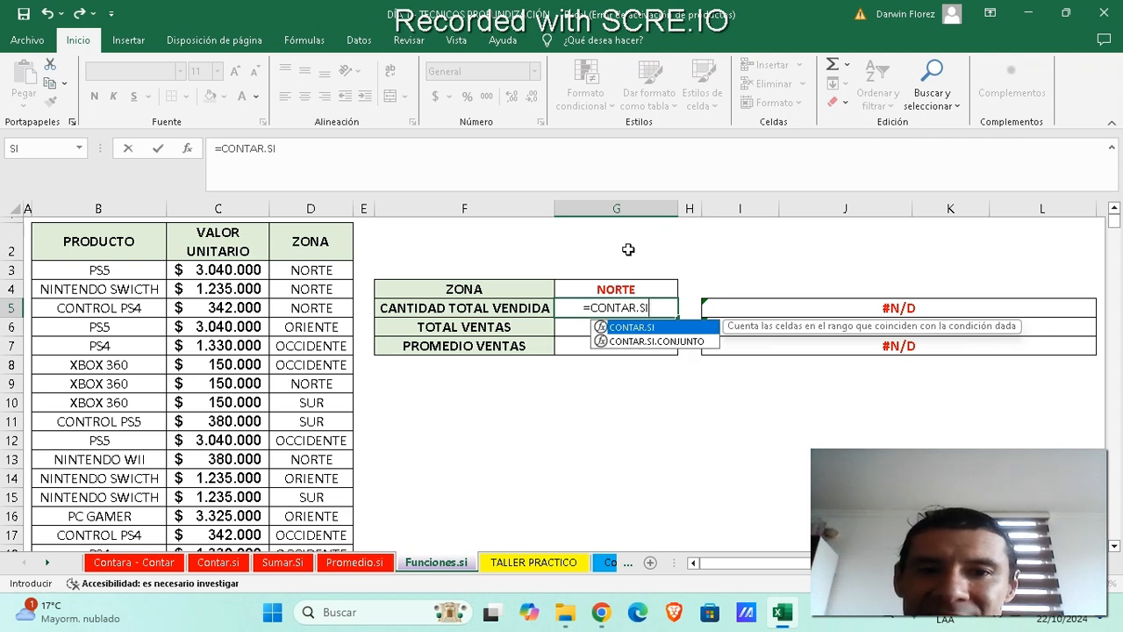
text(()
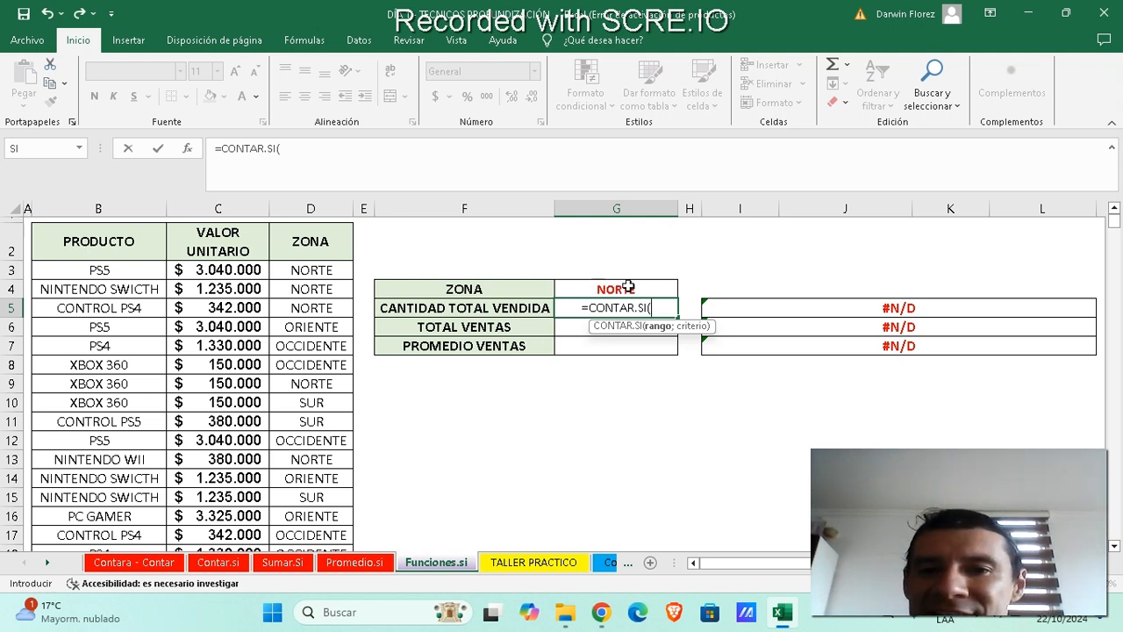
click(312, 269)
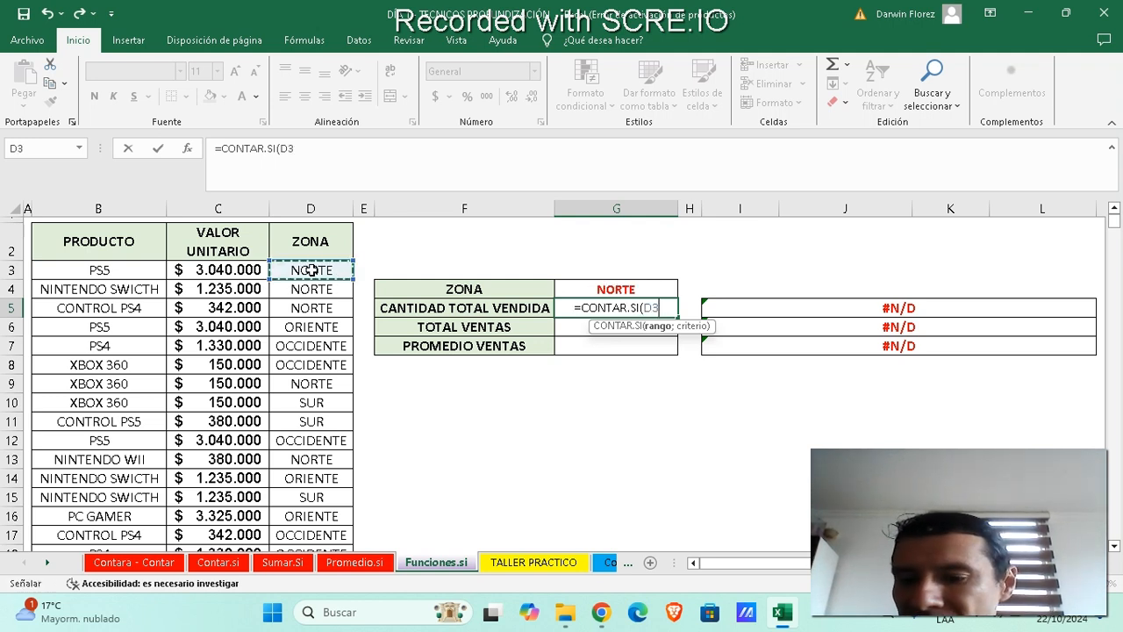
key(ctrl+shift+Down)
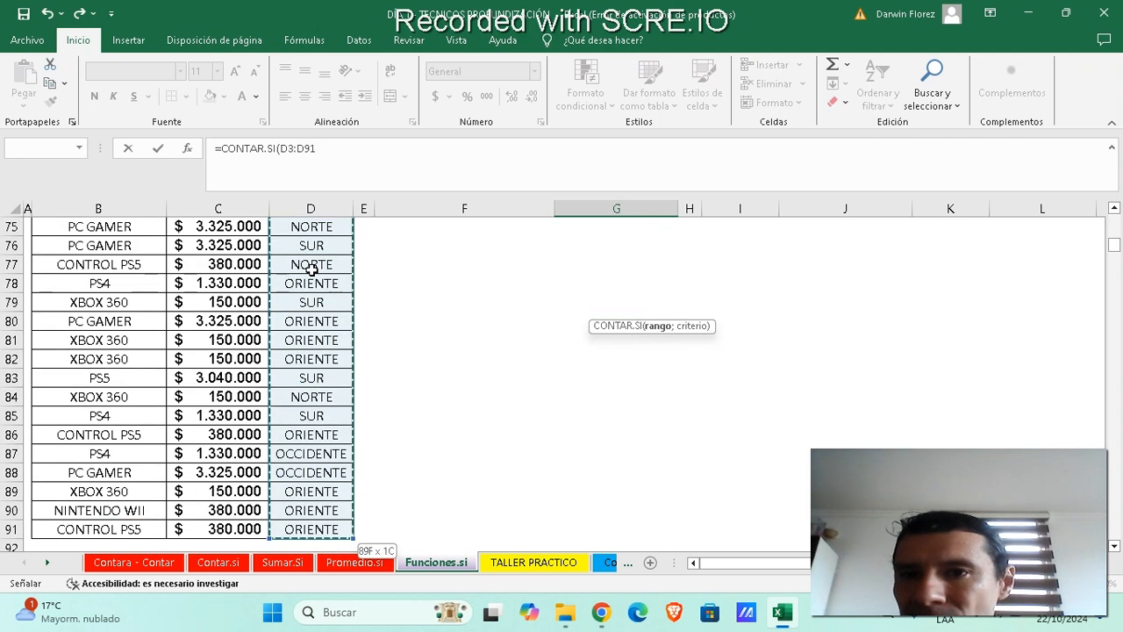
scroll(1116, 244, up, 11)
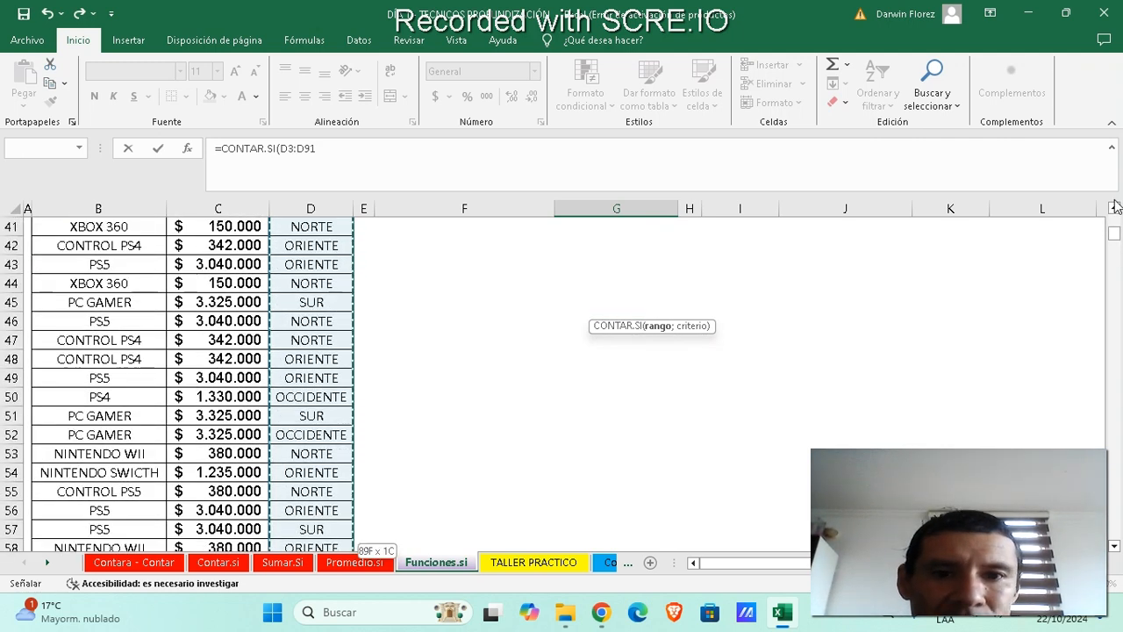
text(;)
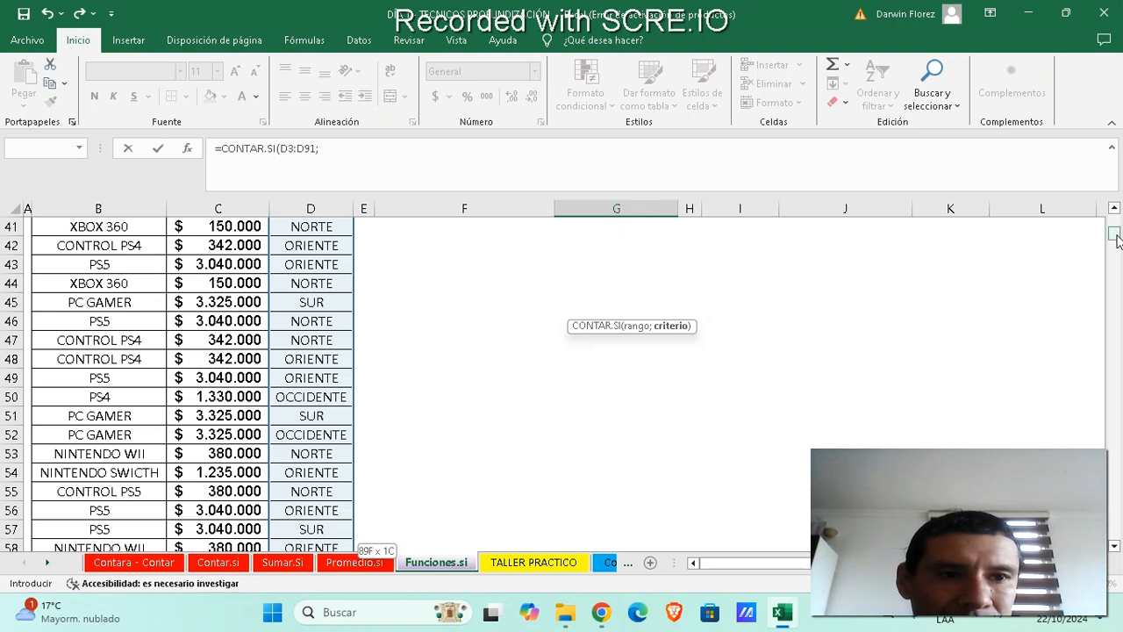
drag(1114, 233, 1114, 221)
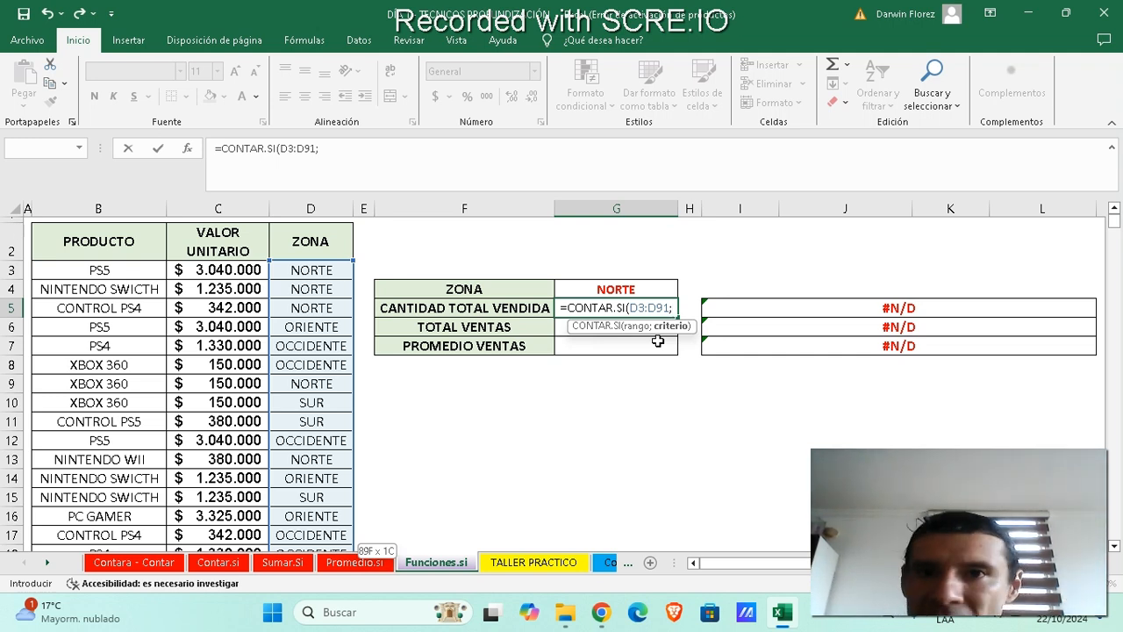
click(637, 287)
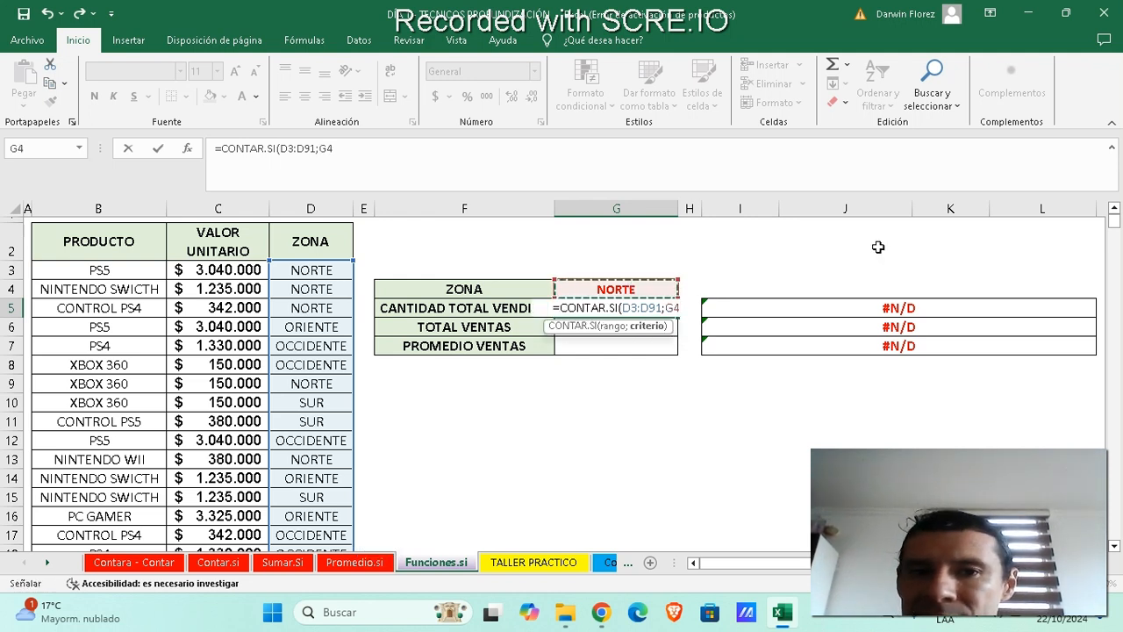
text())
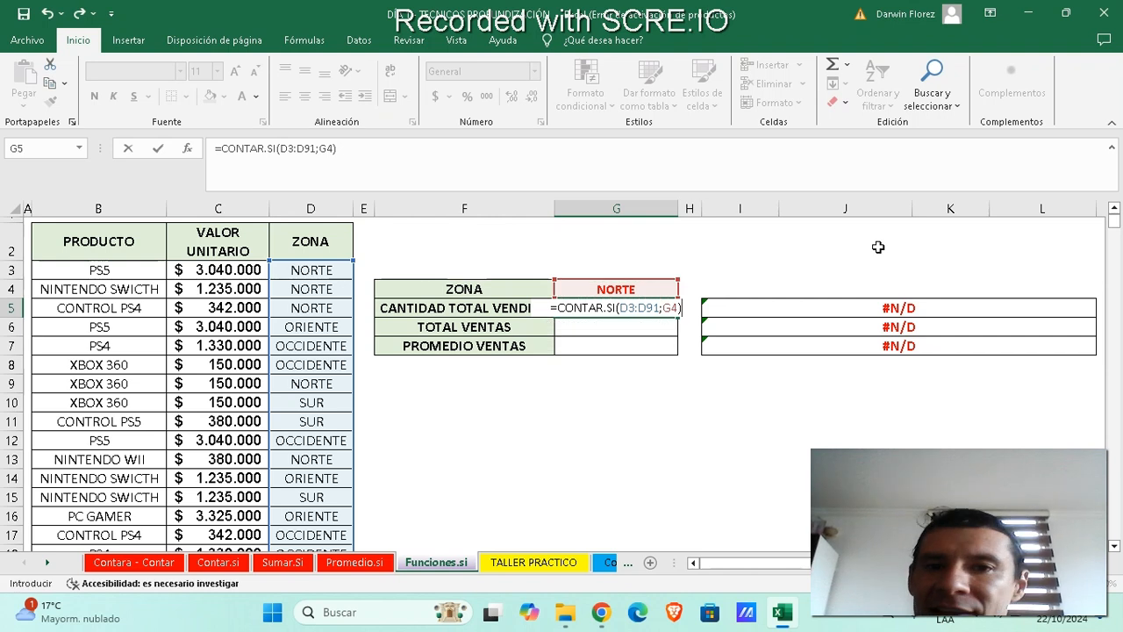
key(Return)
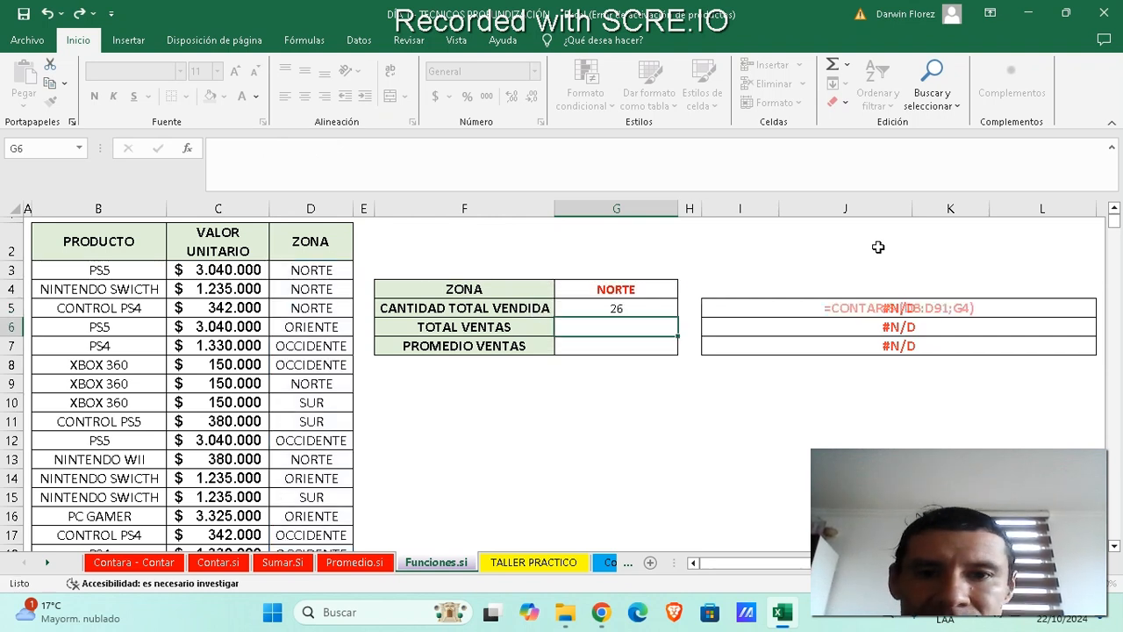
click(617, 307)
click(94, 96)
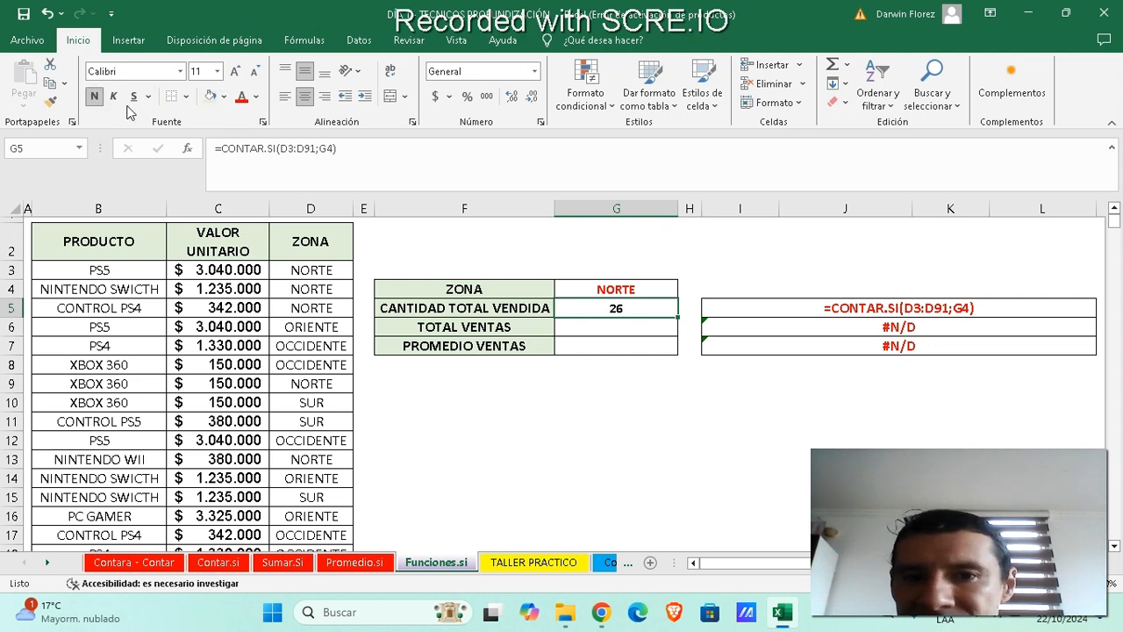
Step: Test the count by choosing SUR, ORIENTE and OCCIDENTE as the zone in G4, and set it back to NORTE
click(654, 289)
click(684, 289)
click(639, 316)
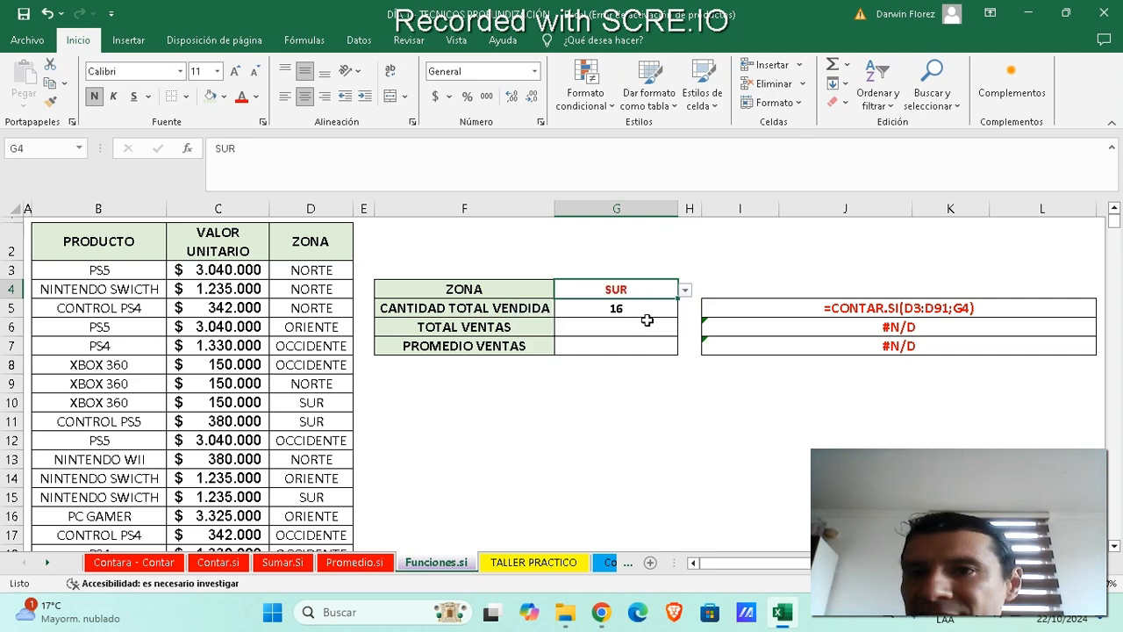
click(685, 289)
click(637, 326)
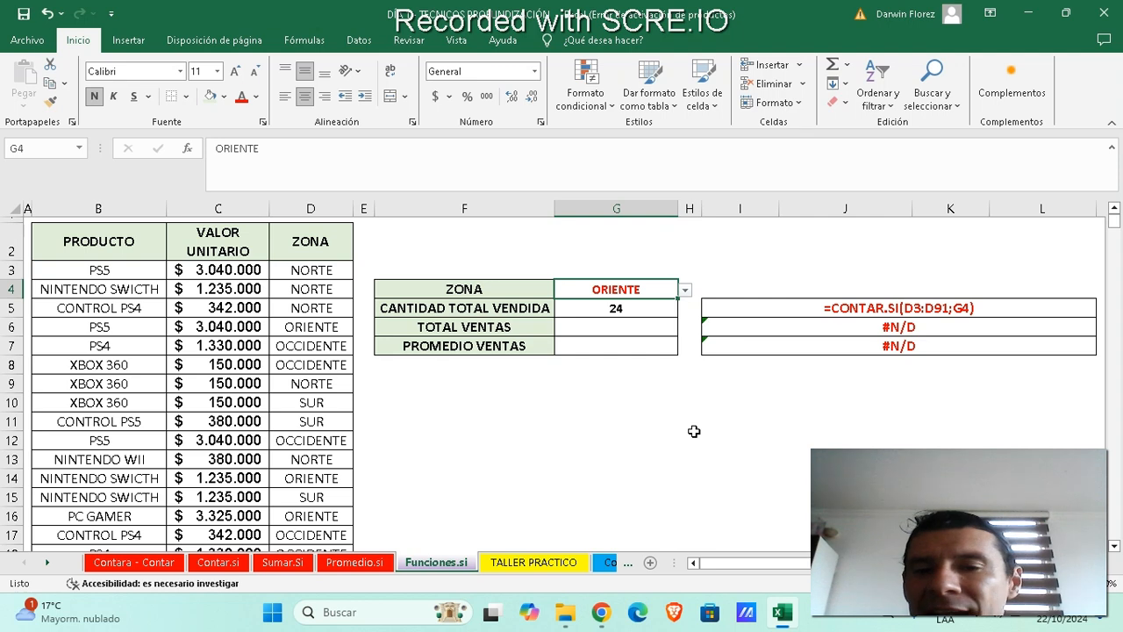
click(684, 290)
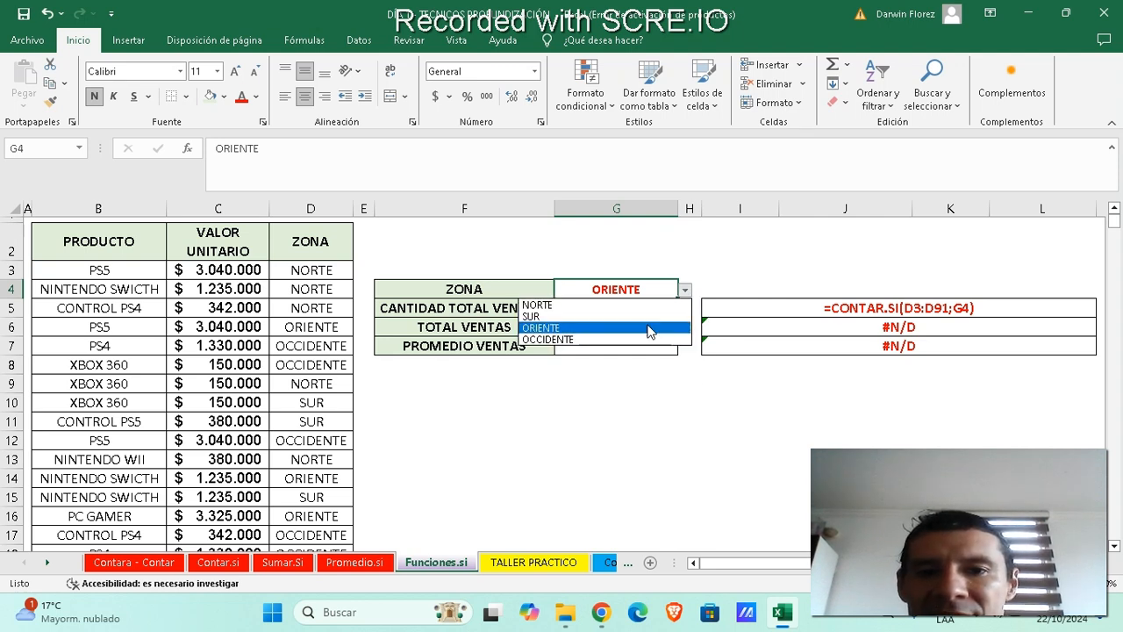
click(641, 339)
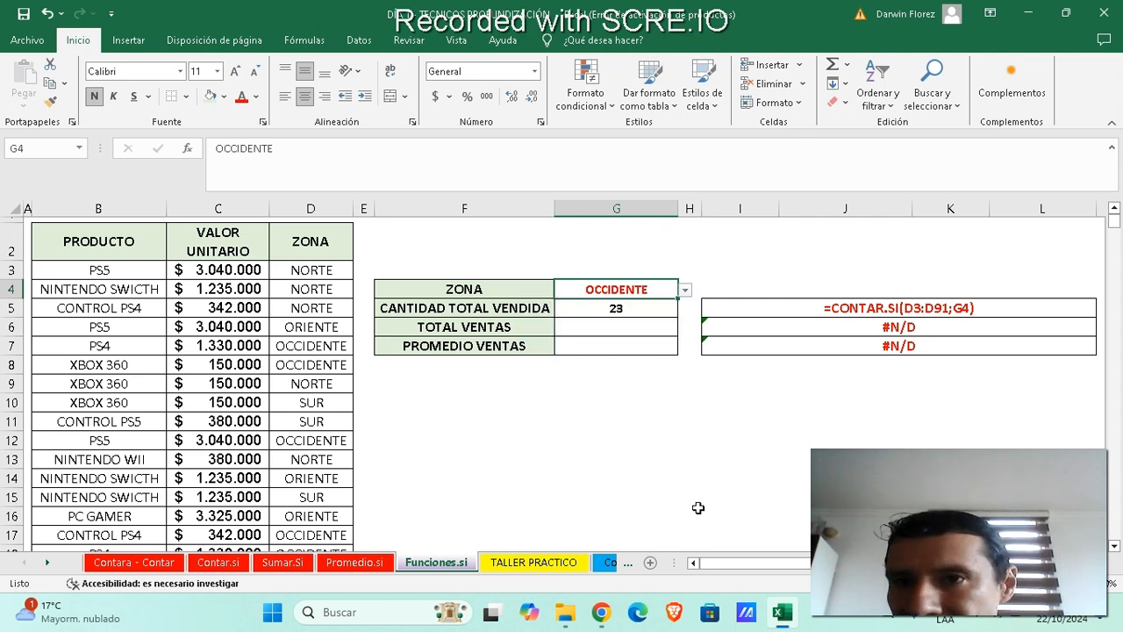
click(684, 289)
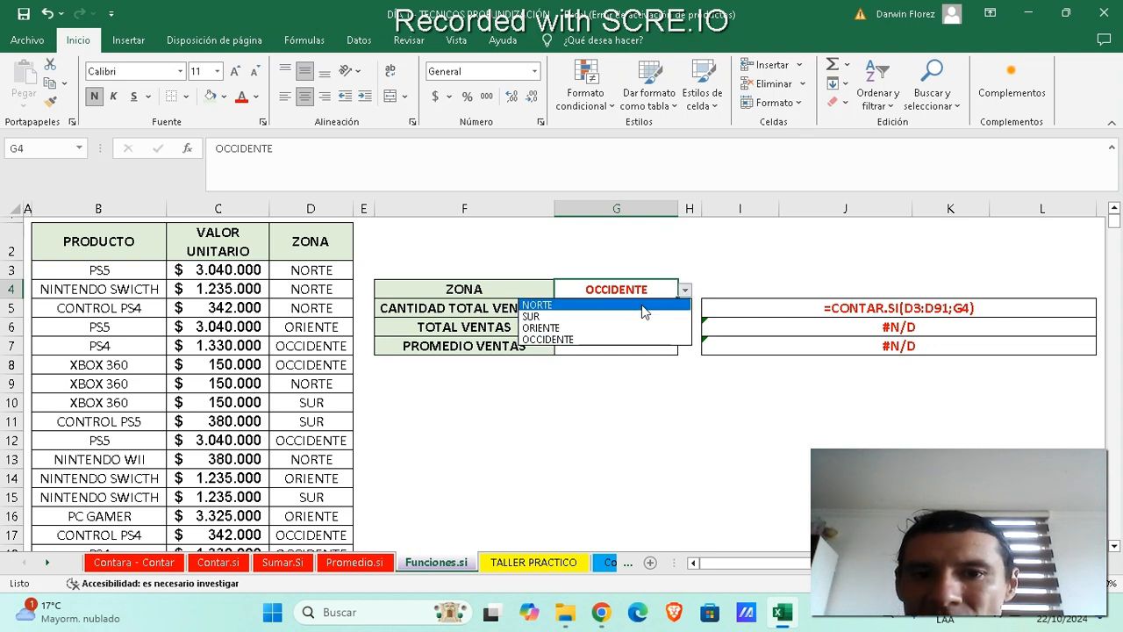
click(645, 305)
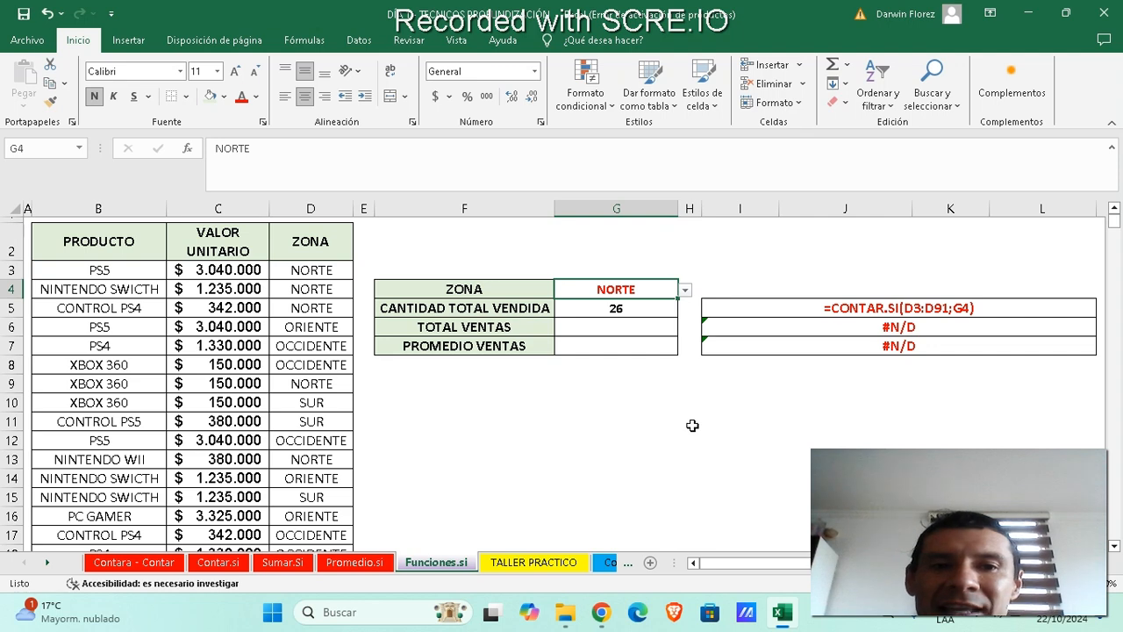
Step: Set the font size of the three formula text cells in rows 5 to 7, beside the zone summary, to 20
drag(795, 310, 796, 346)
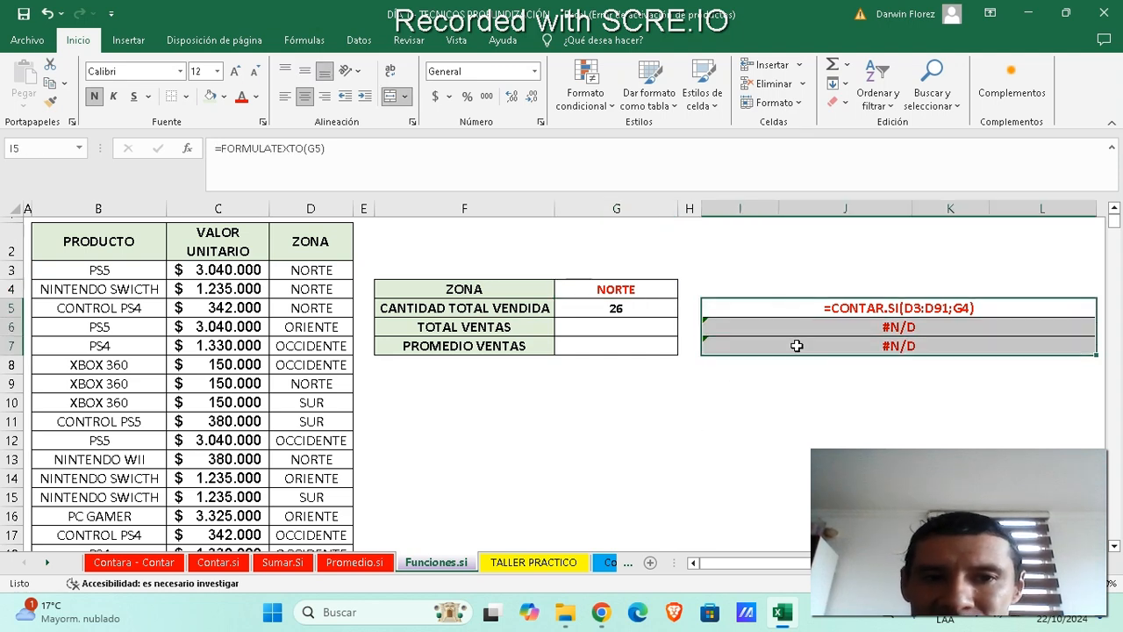
click(217, 71)
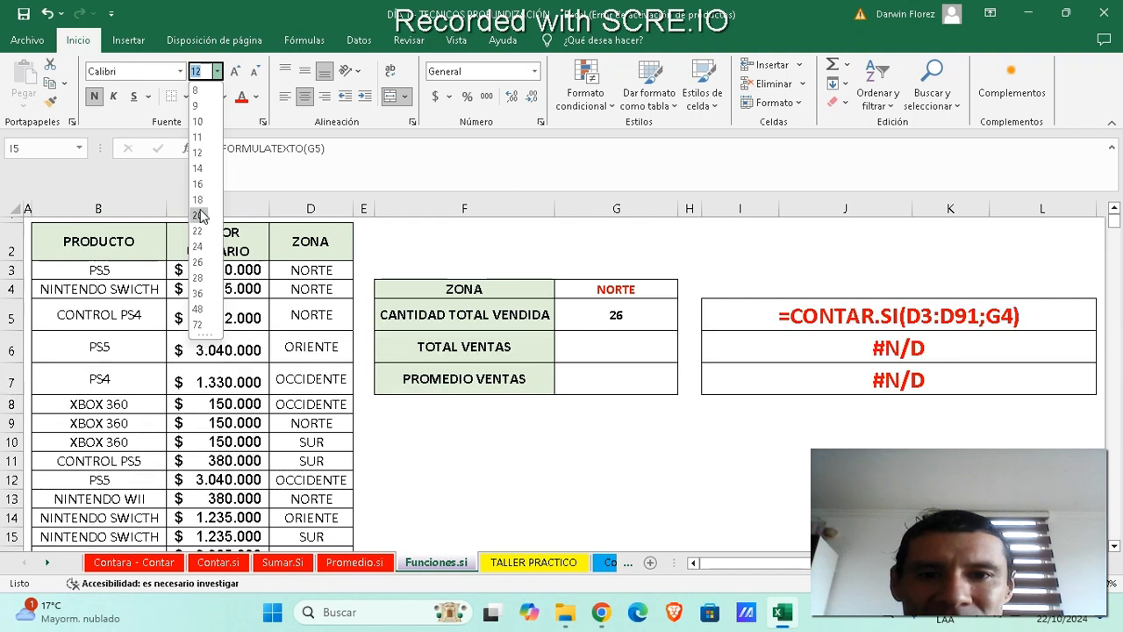
click(199, 215)
click(769, 338)
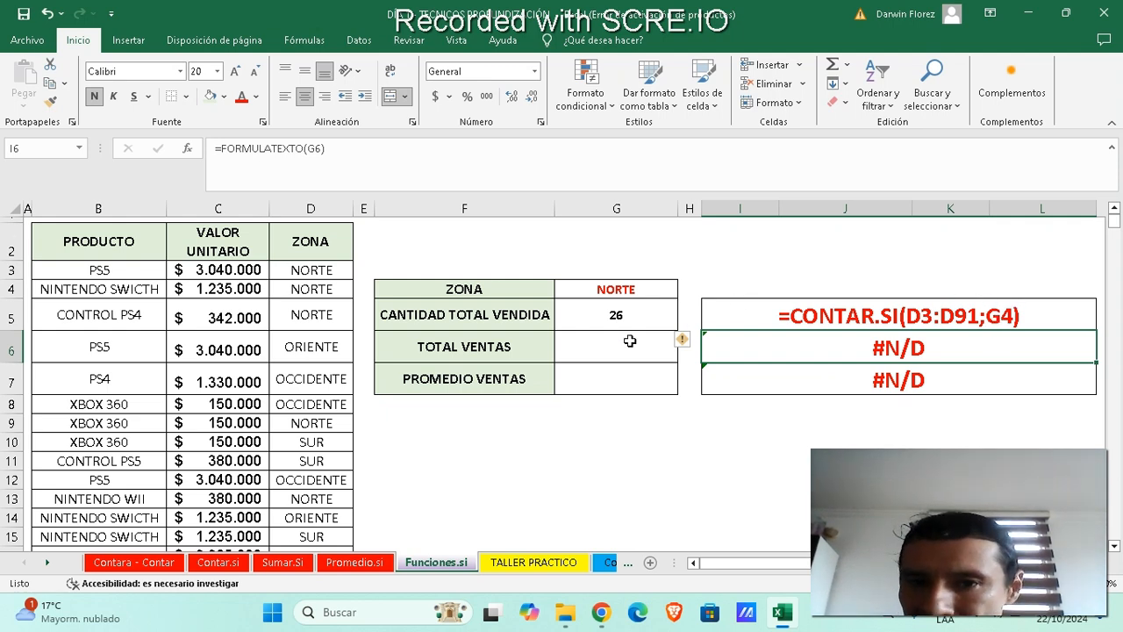
Step: Enter =SUMAR.SI(D3:D91;G4;C3:C91) in the TOTAL VENTAS cell G6 to add up the unit values for the selected zone
click(625, 345)
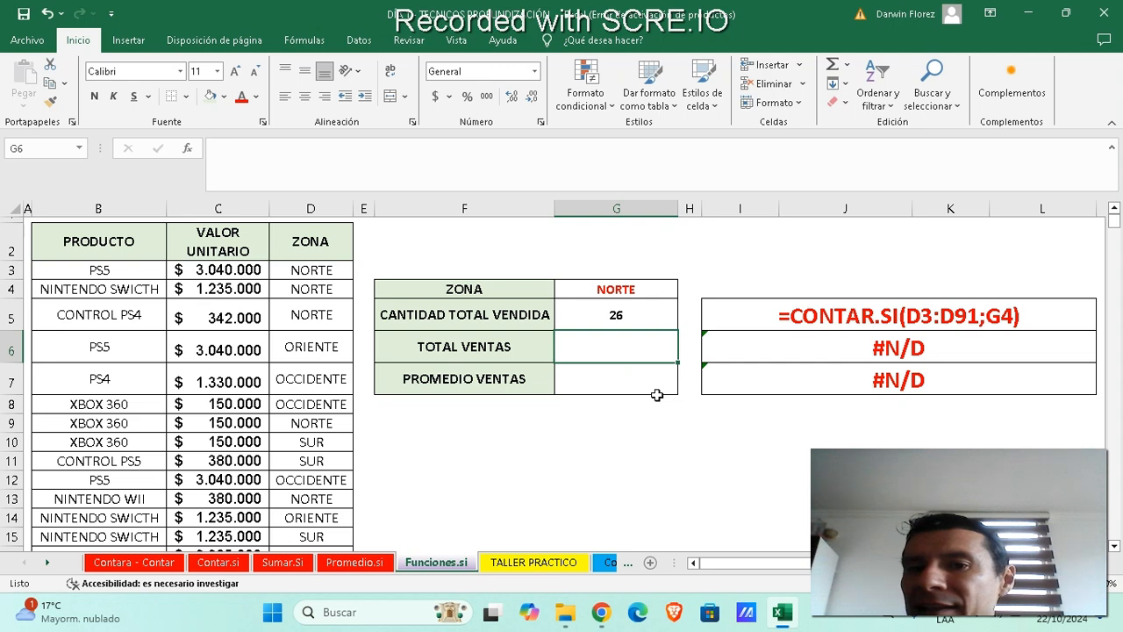
text(=SU)
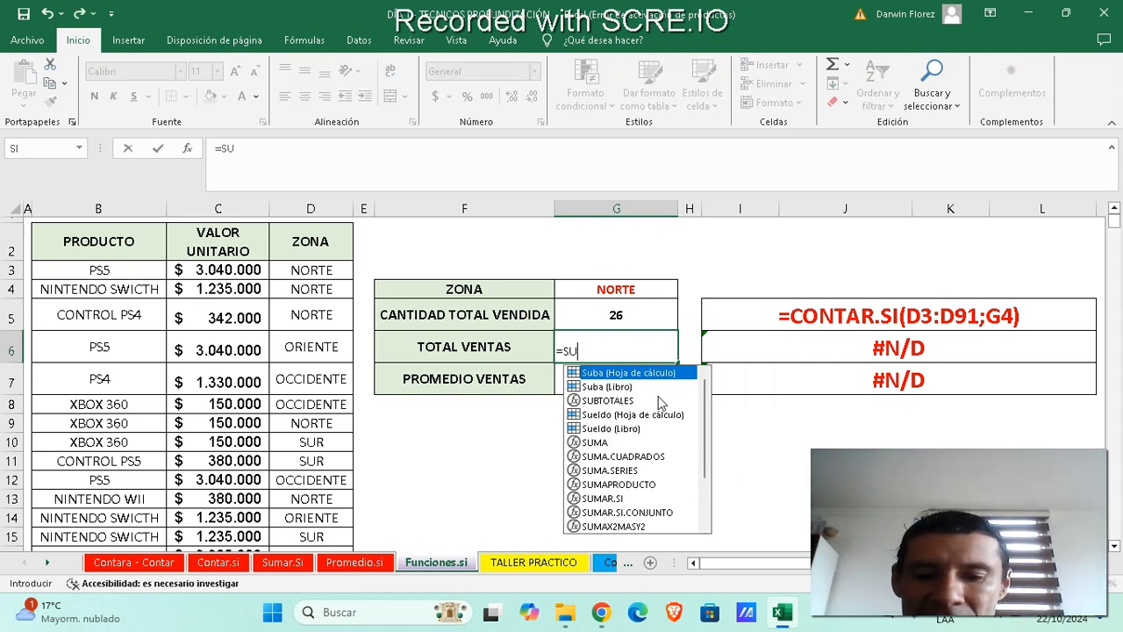
text(MAR.SI)
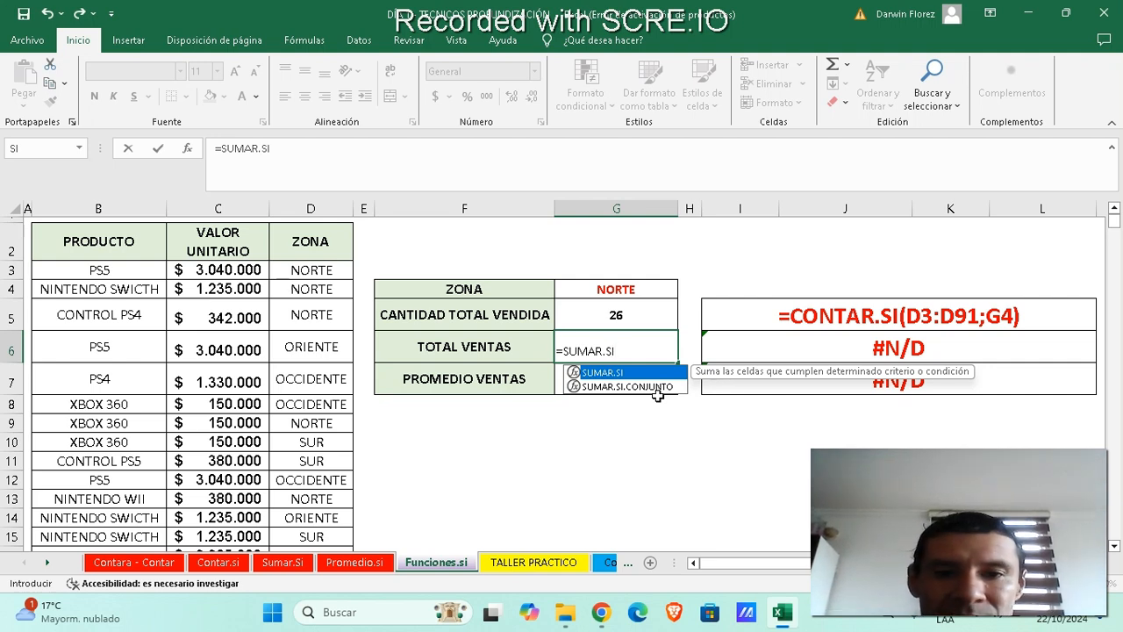
double_click(644, 372)
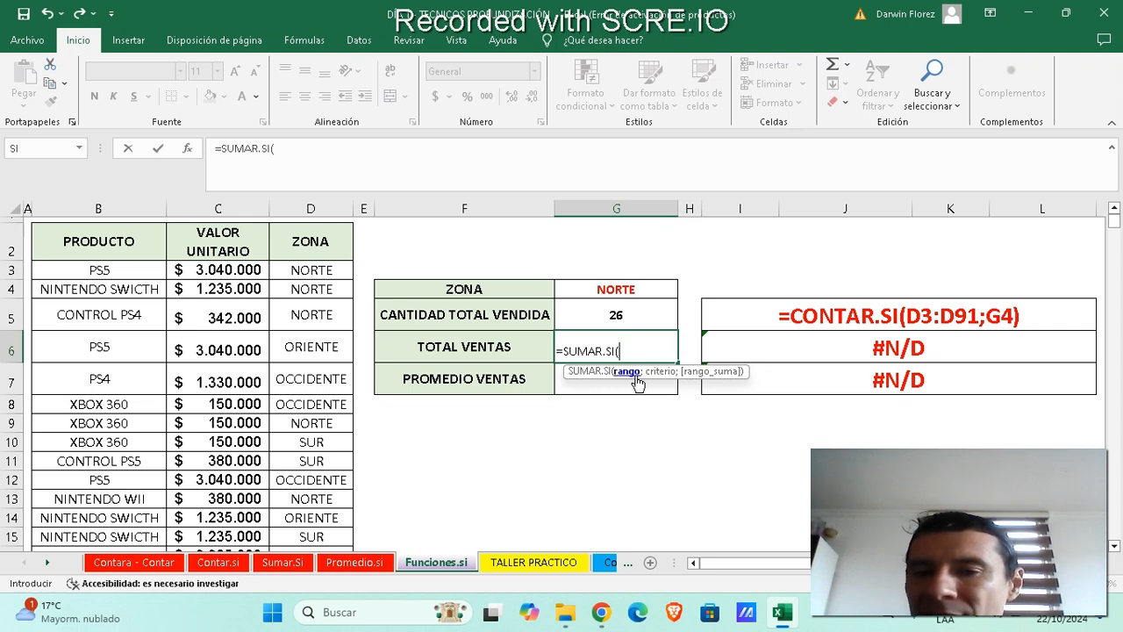
click(332, 267)
key(ctrl+shift+Down)
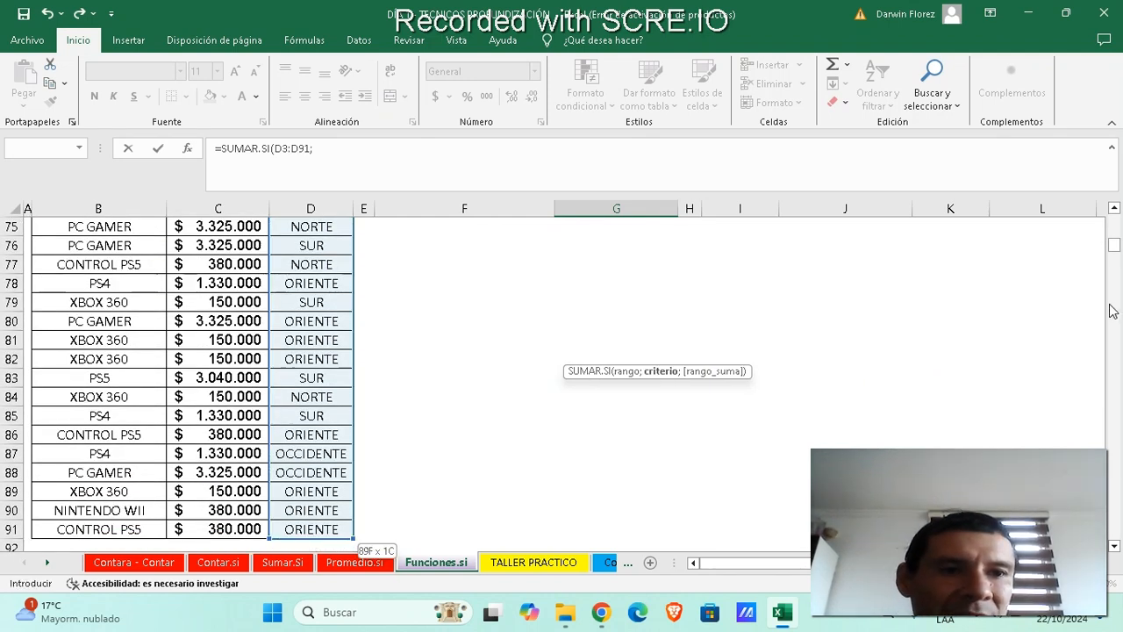
text(;)
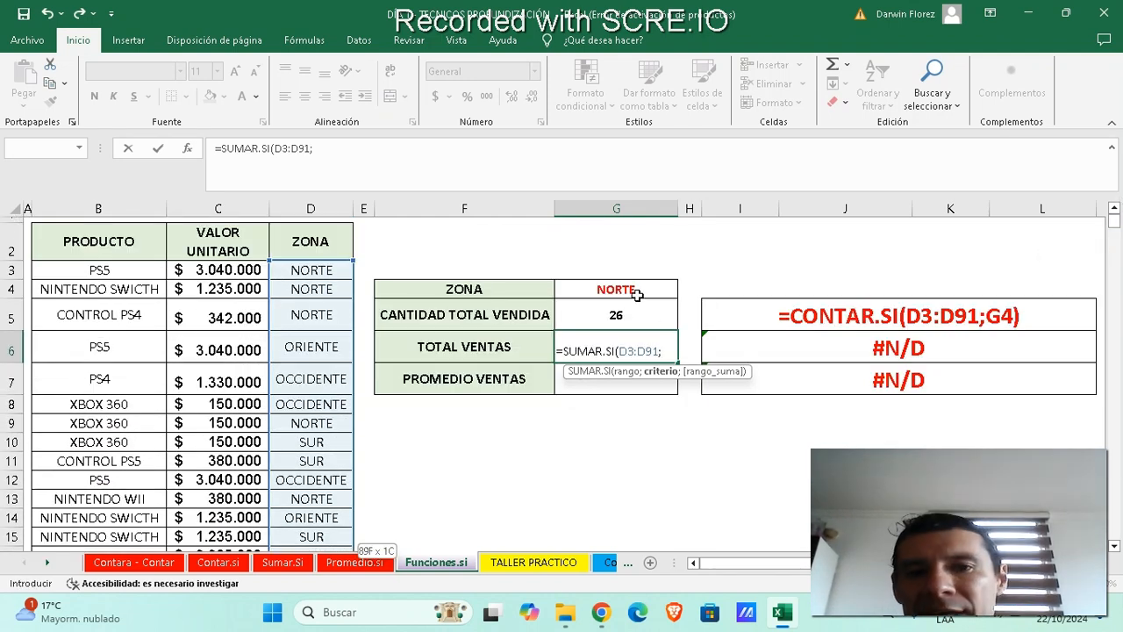
click(634, 288)
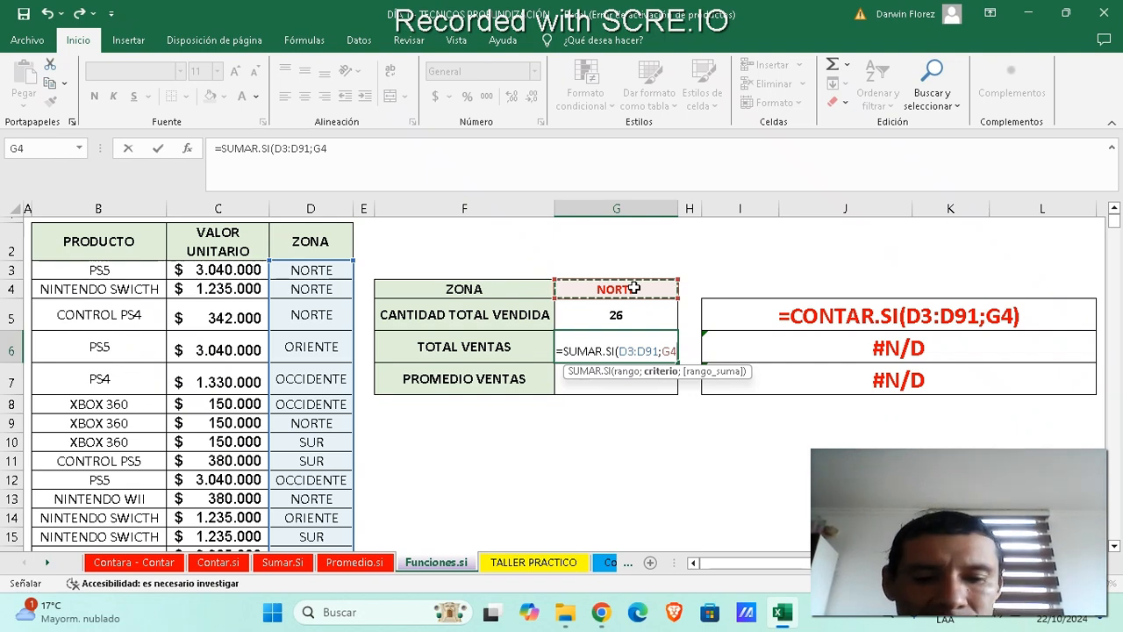
text(;)
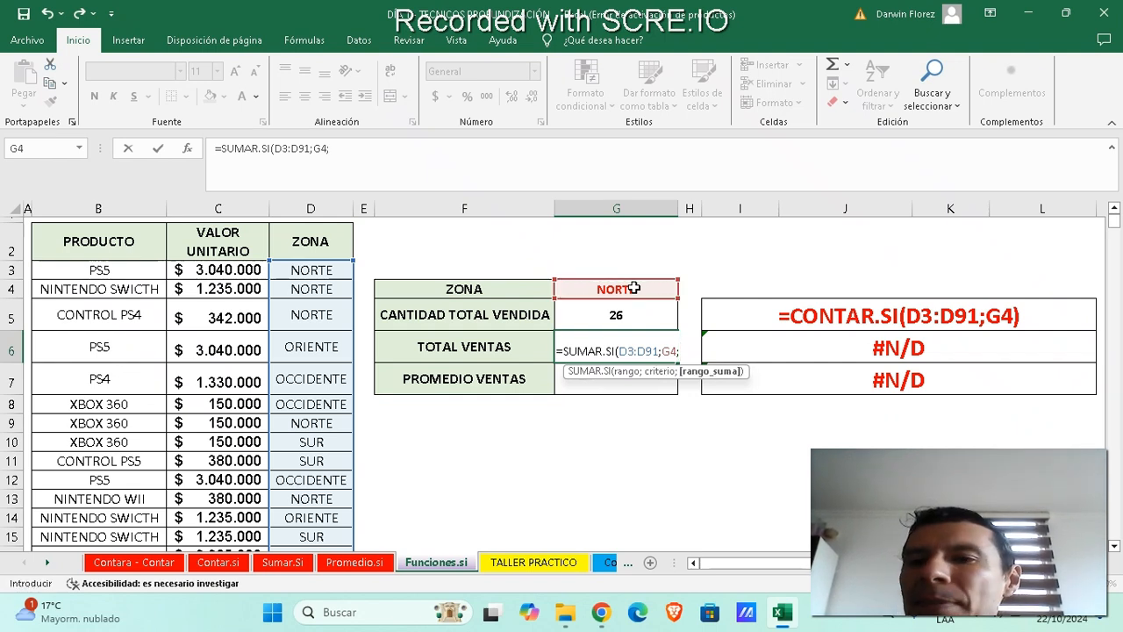
click(248, 269)
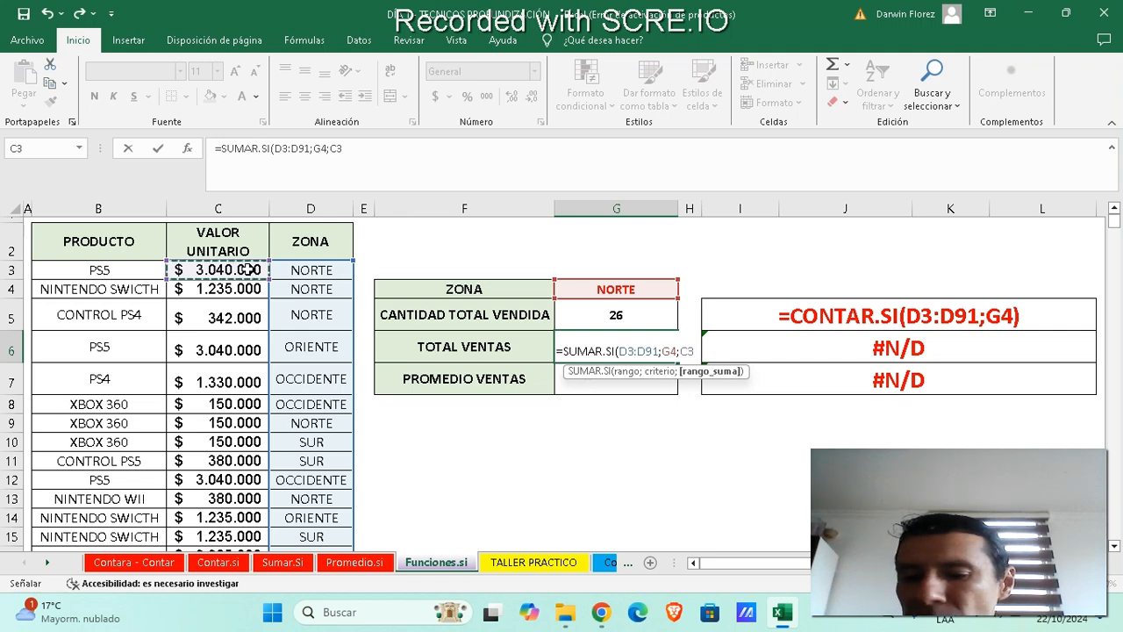
key(ctrl+shift+Down)
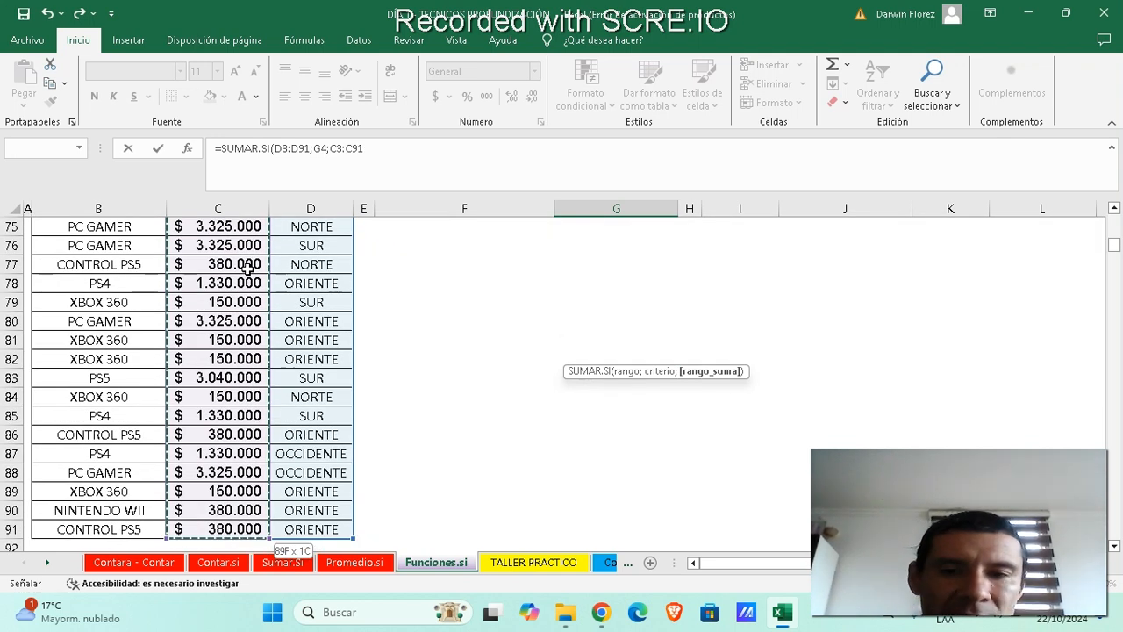
key(Return)
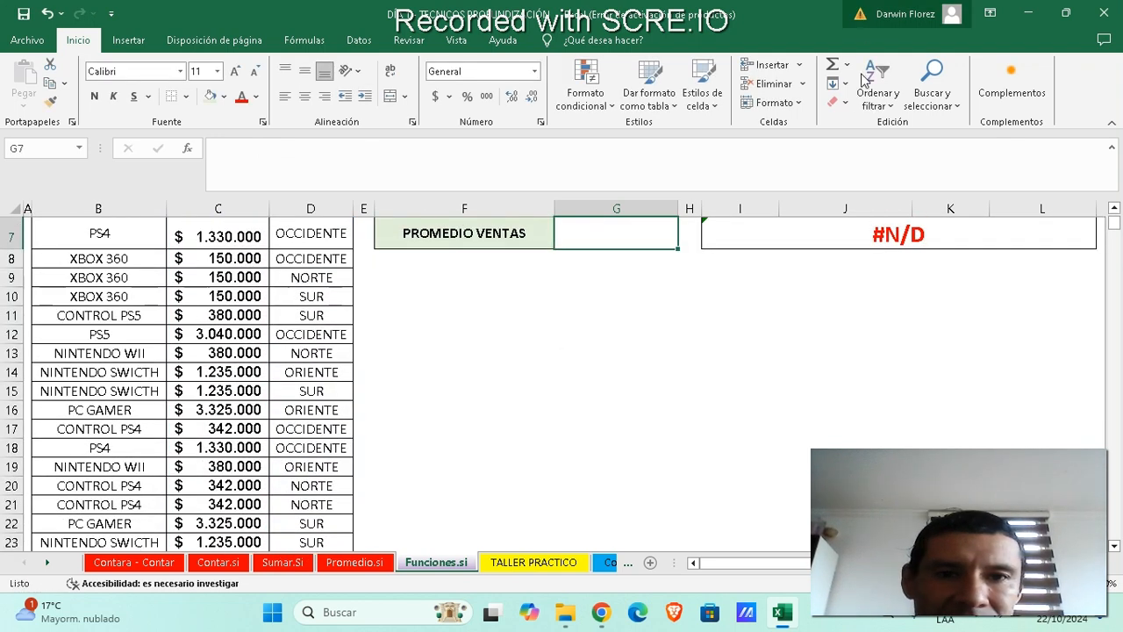
scroll(960, 351, up, 2)
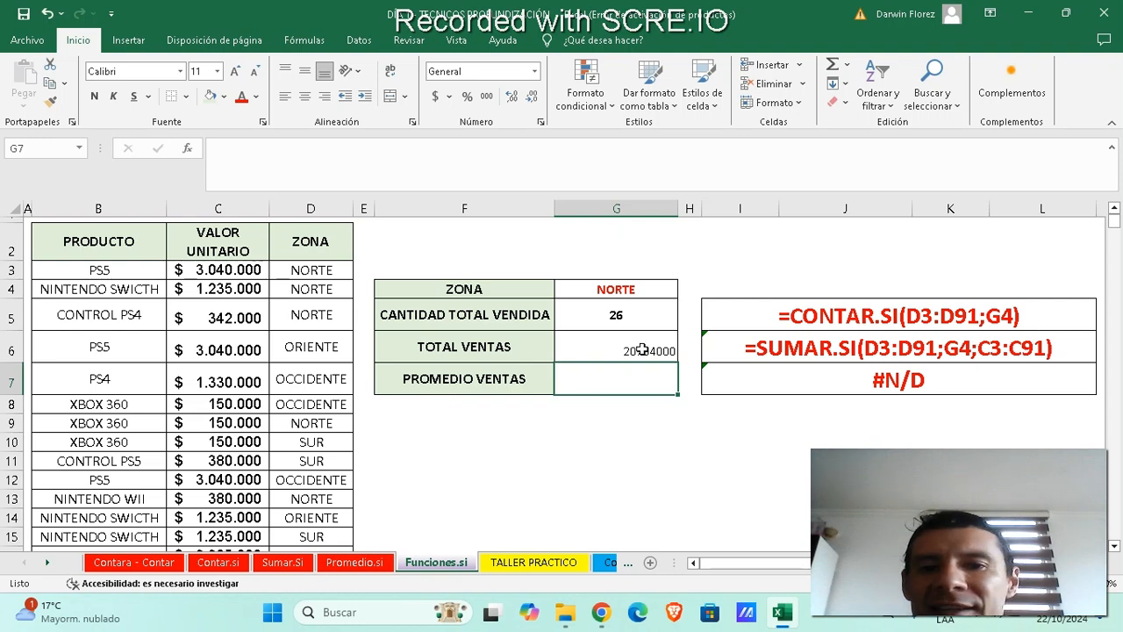
Step: Format the TOTAL VENTAS result in G6 as Contabilidad with no decimals and make it bold
click(621, 345)
click(533, 71)
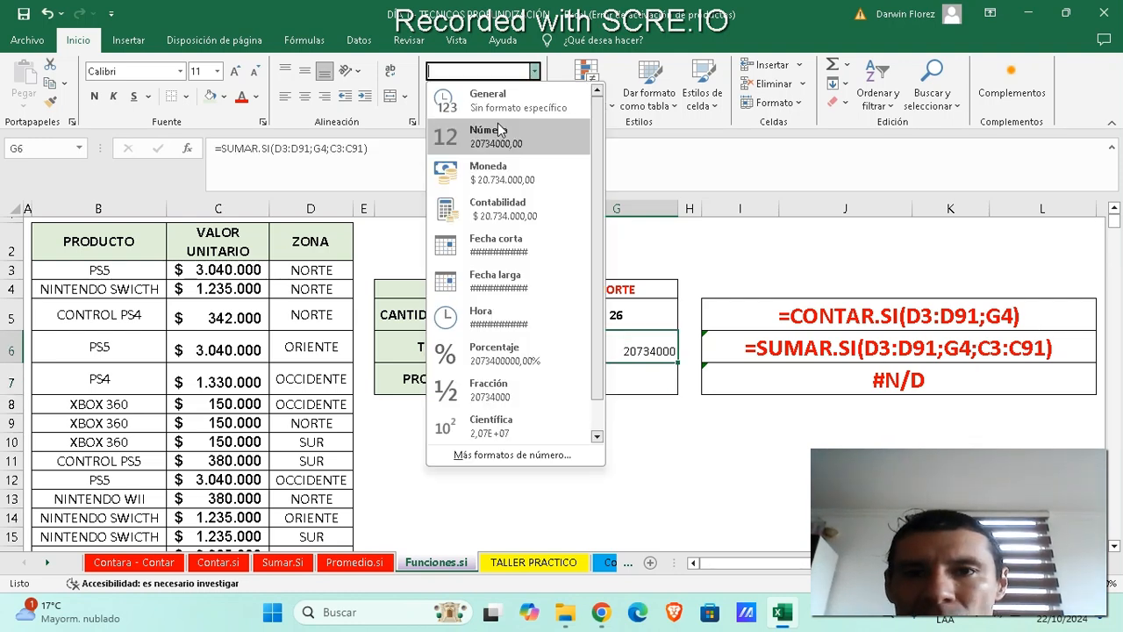
click(497, 209)
click(532, 97)
click(532, 96)
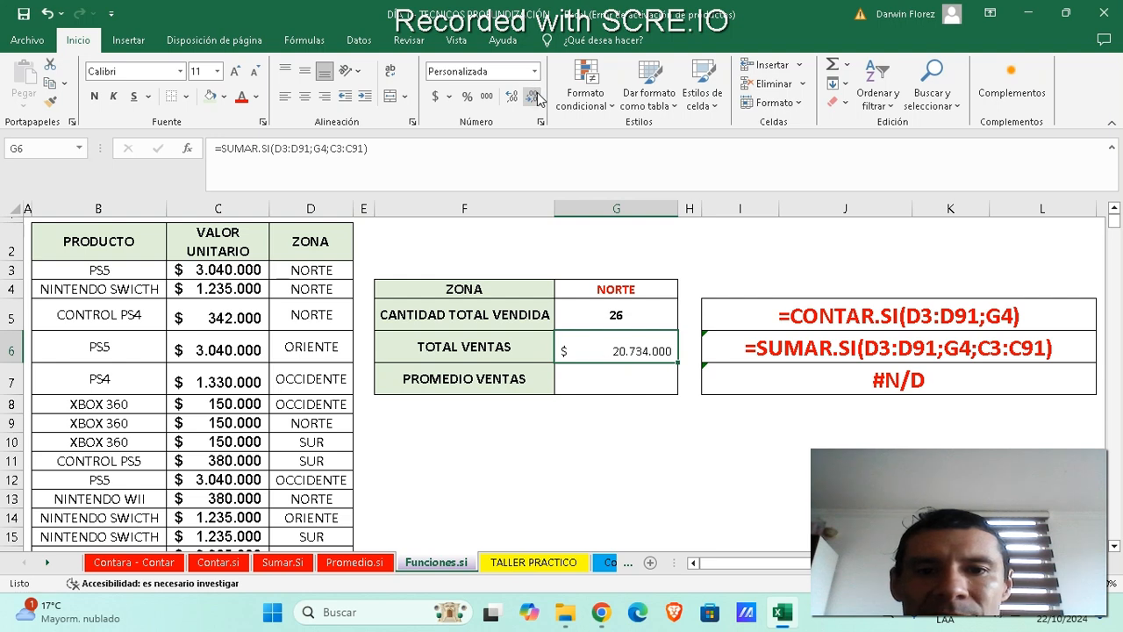
click(94, 96)
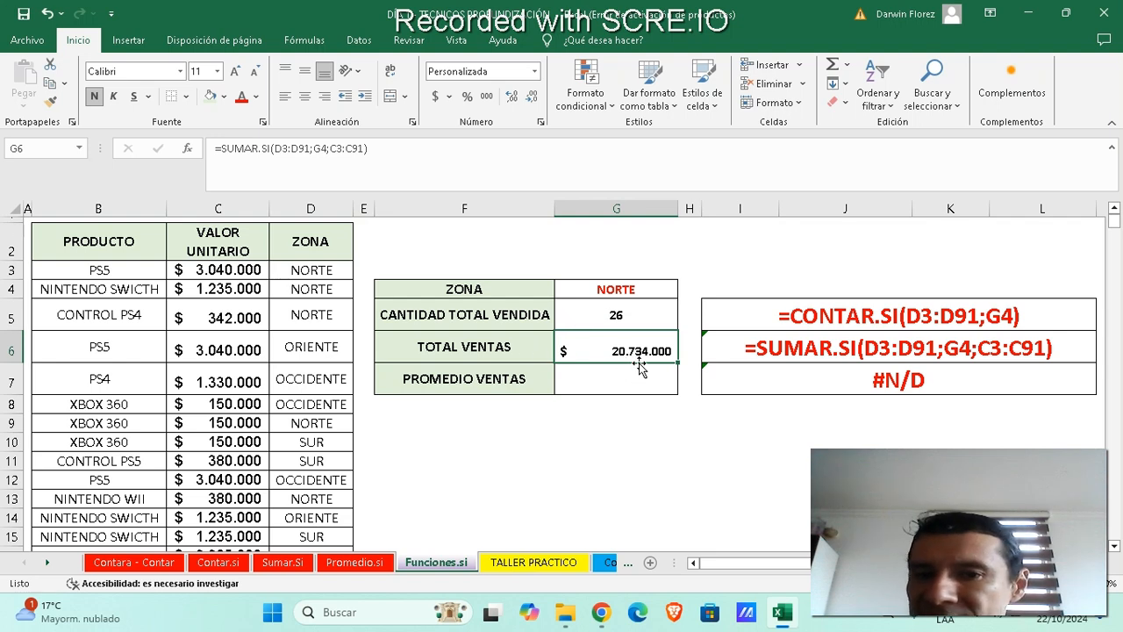
Step: Test the sales total by choosing SUR, ORIENTE and OCCIDENTE as the zone in G4, and return it to NORTE
click(647, 290)
click(686, 290)
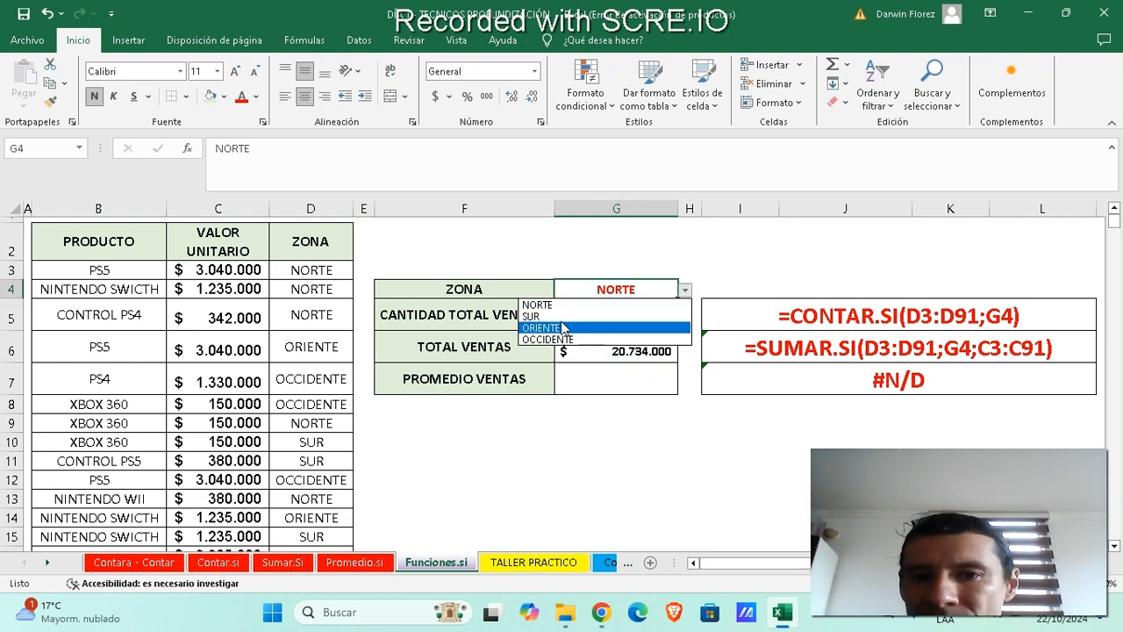
click(620, 317)
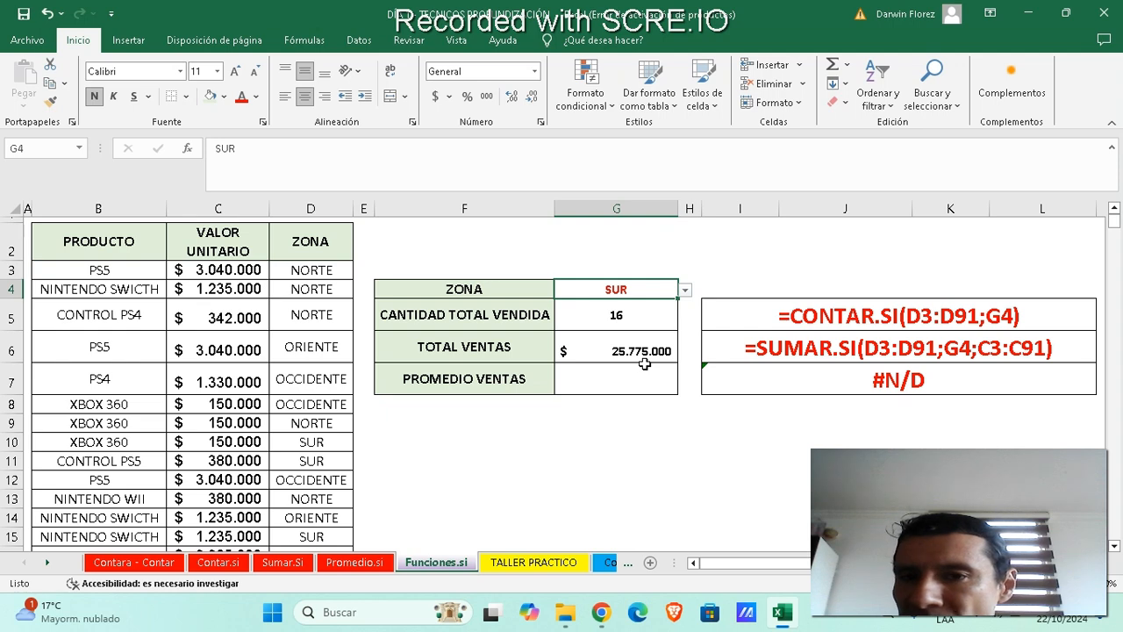
click(684, 289)
click(641, 325)
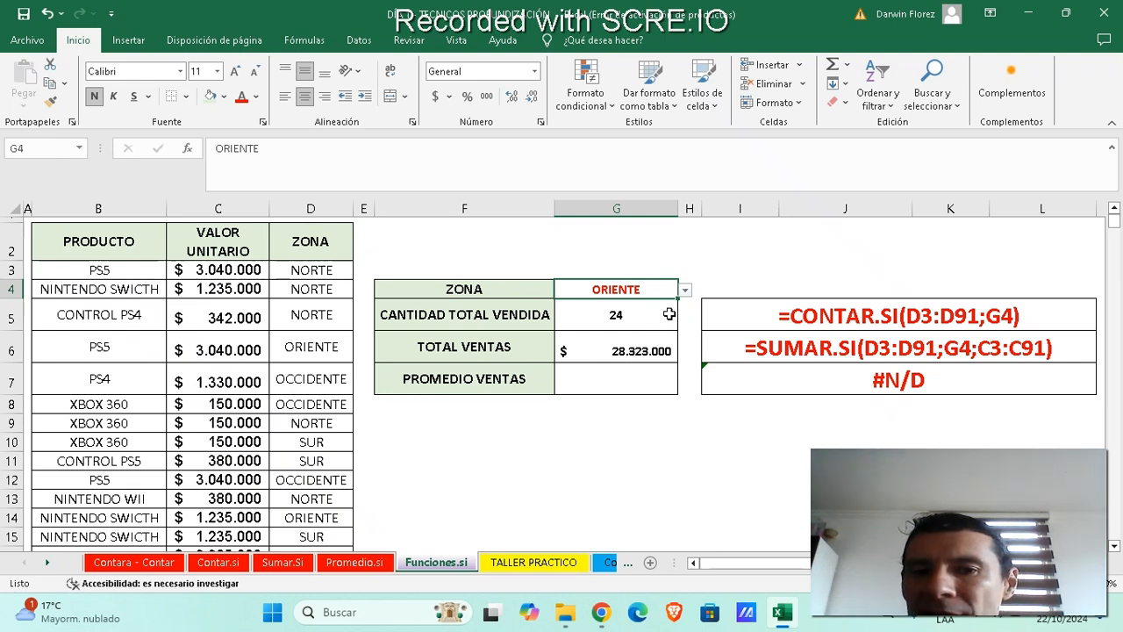
click(684, 290)
click(625, 338)
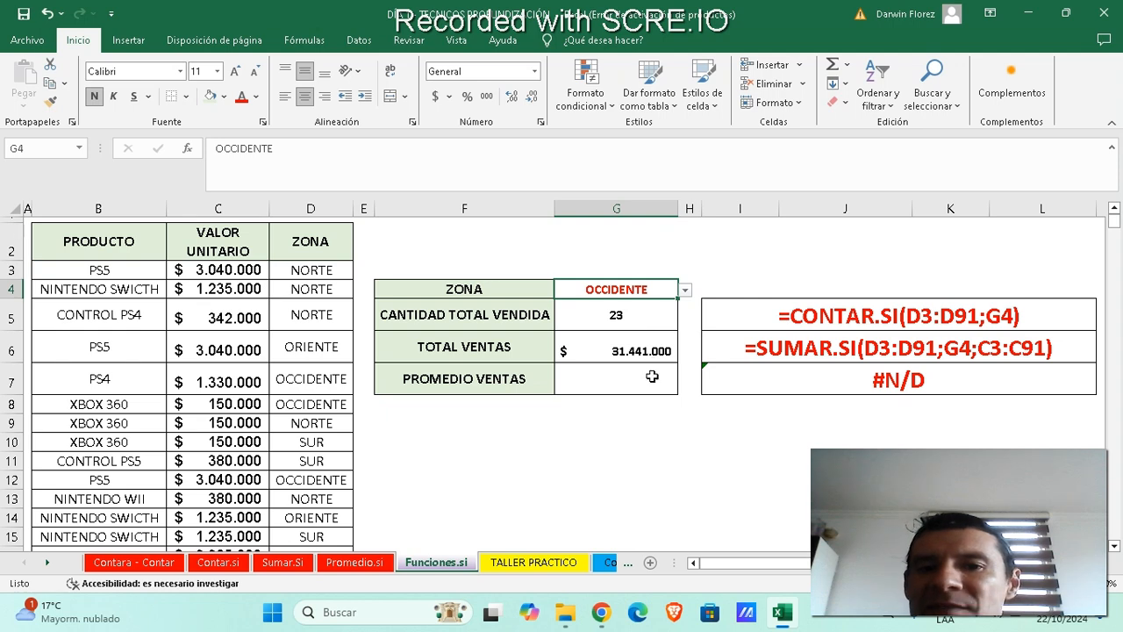
click(684, 290)
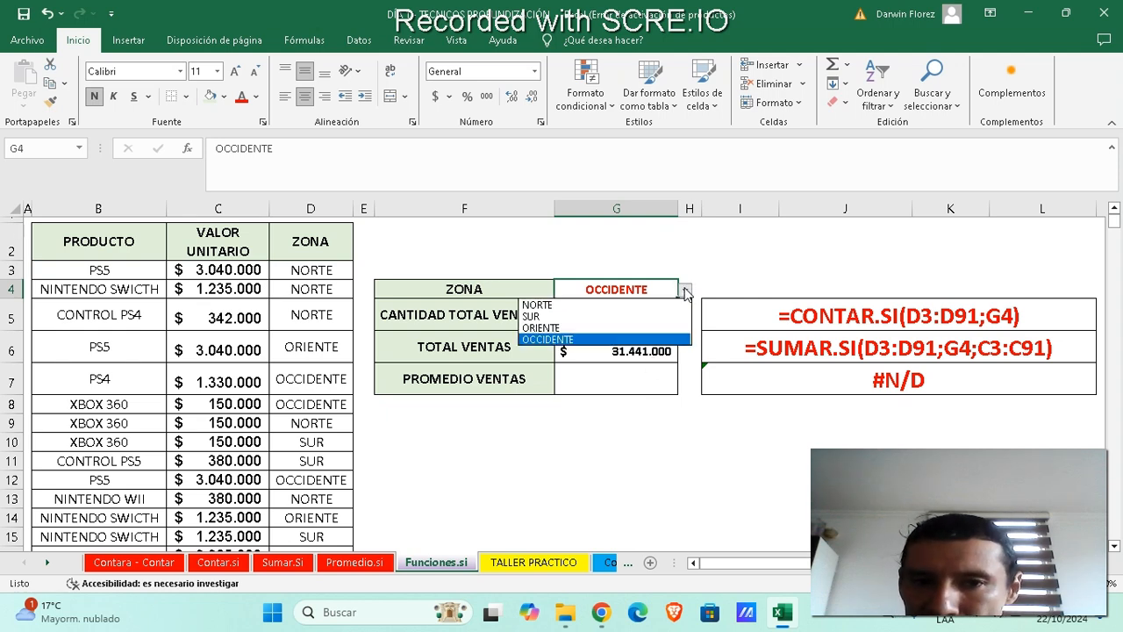
click(616, 299)
Step: Enter =PROMEDIO.SI(D3:D91;G4;C3:C91) in the PROMEDIO VENTAS cell G7 to average the unit values for the selected zone
click(615, 379)
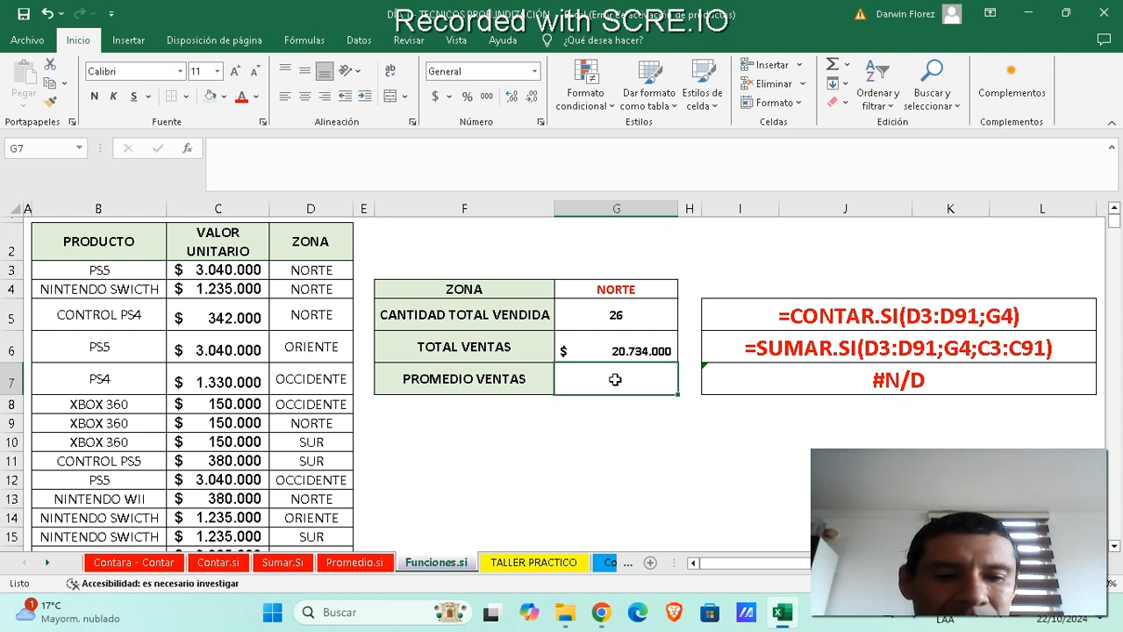
text(=PROMEDIO)
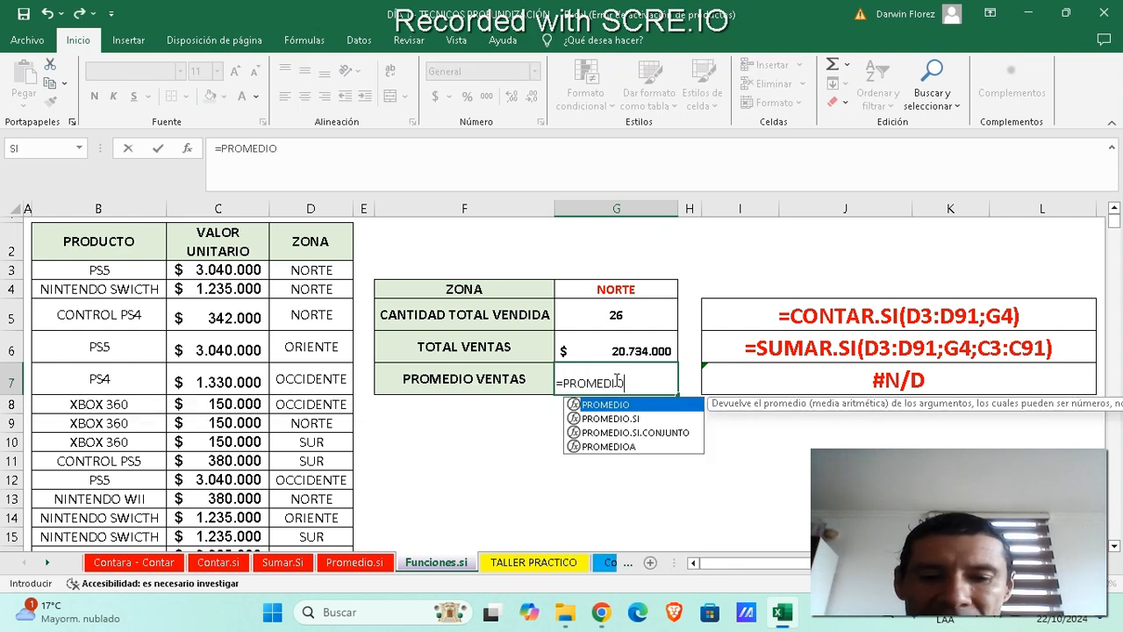
text(.SI()
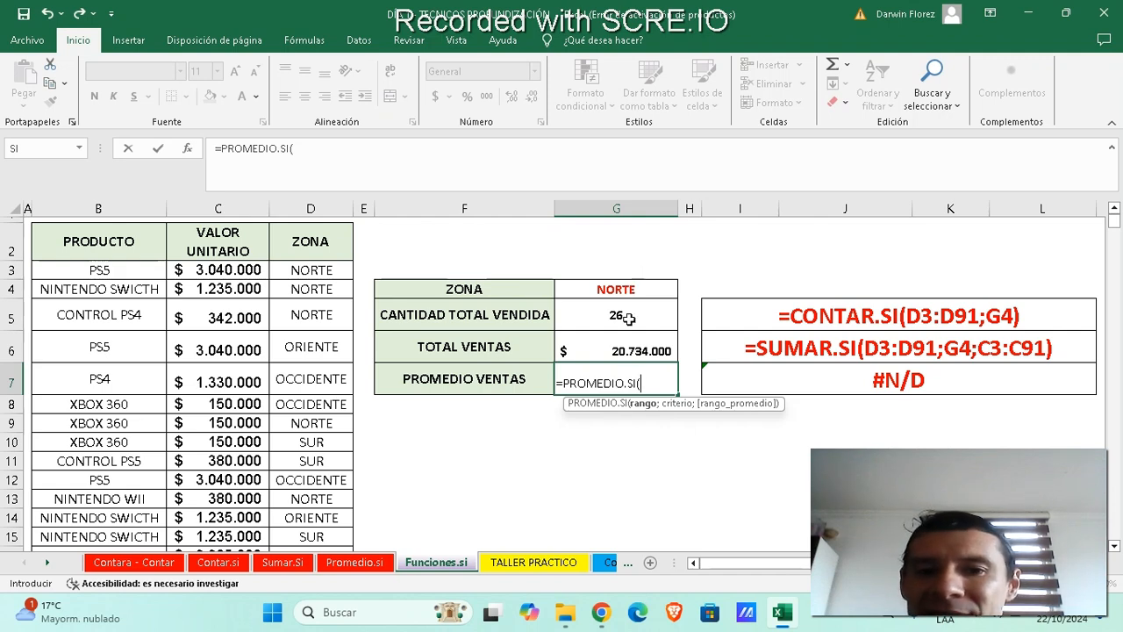
click(321, 275)
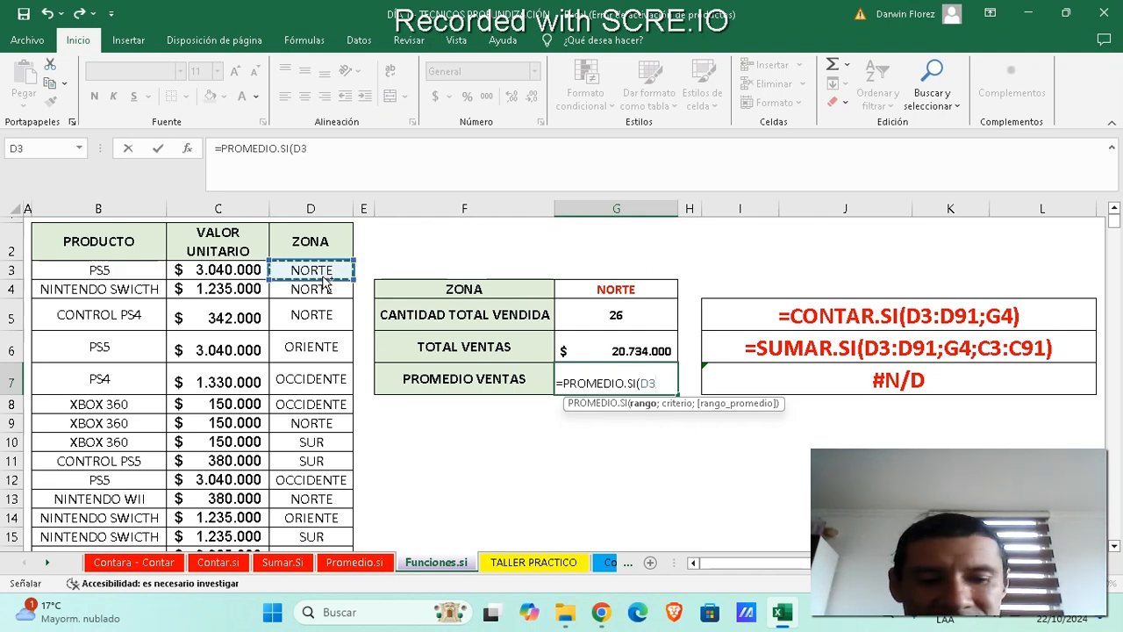
key(ctrl+shift+Down)
text(;)
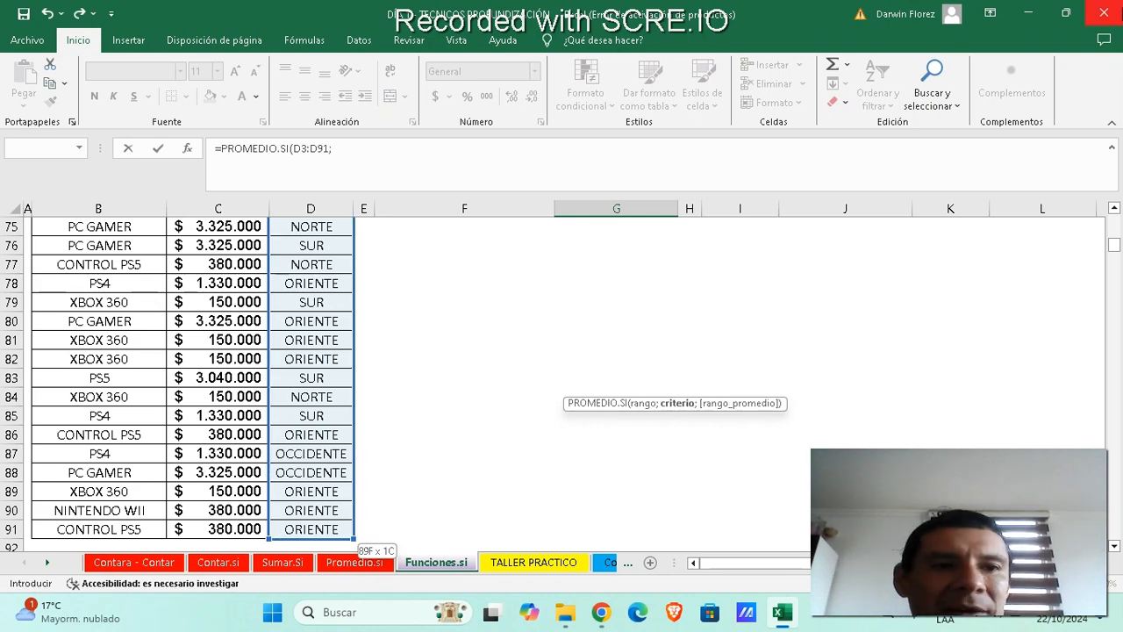
drag(1114, 246, 1114, 223)
click(623, 288)
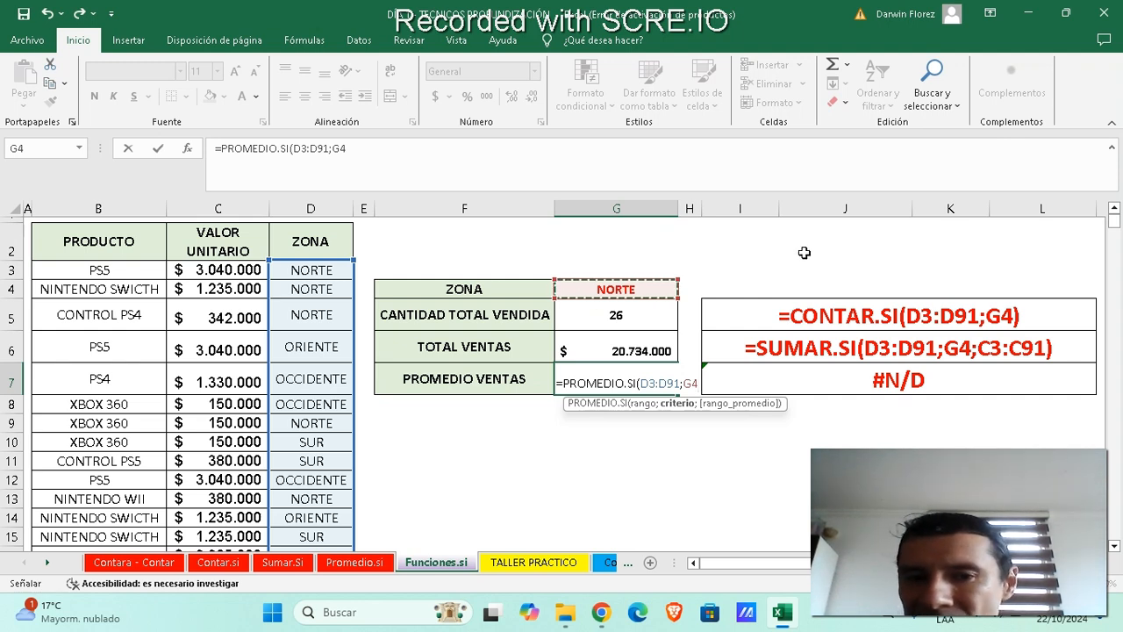
text(;)
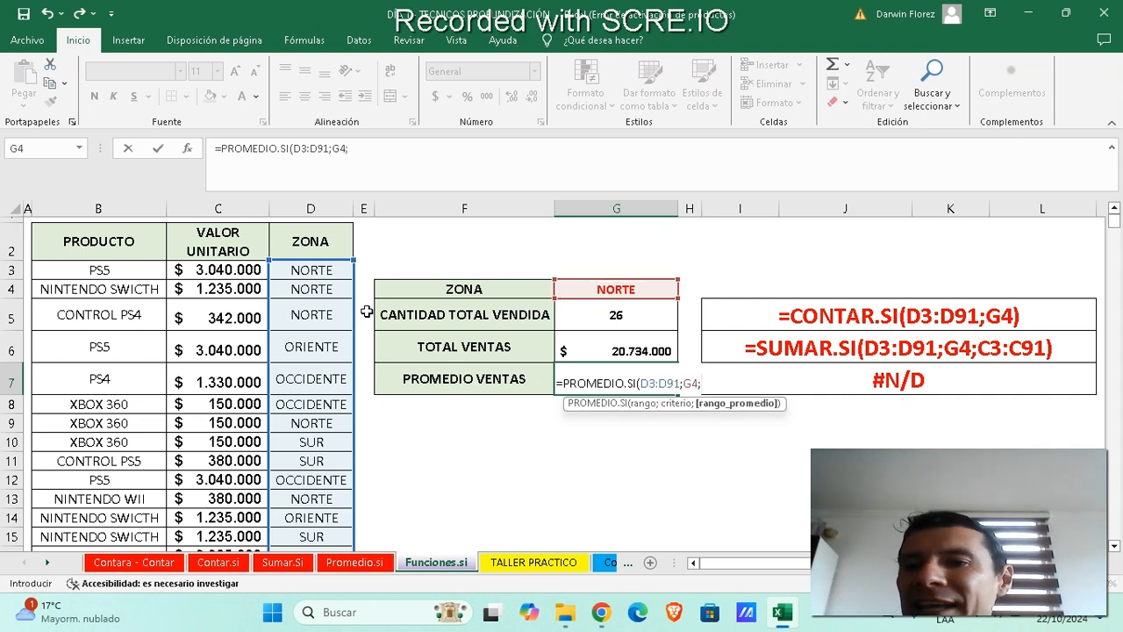
click(245, 272)
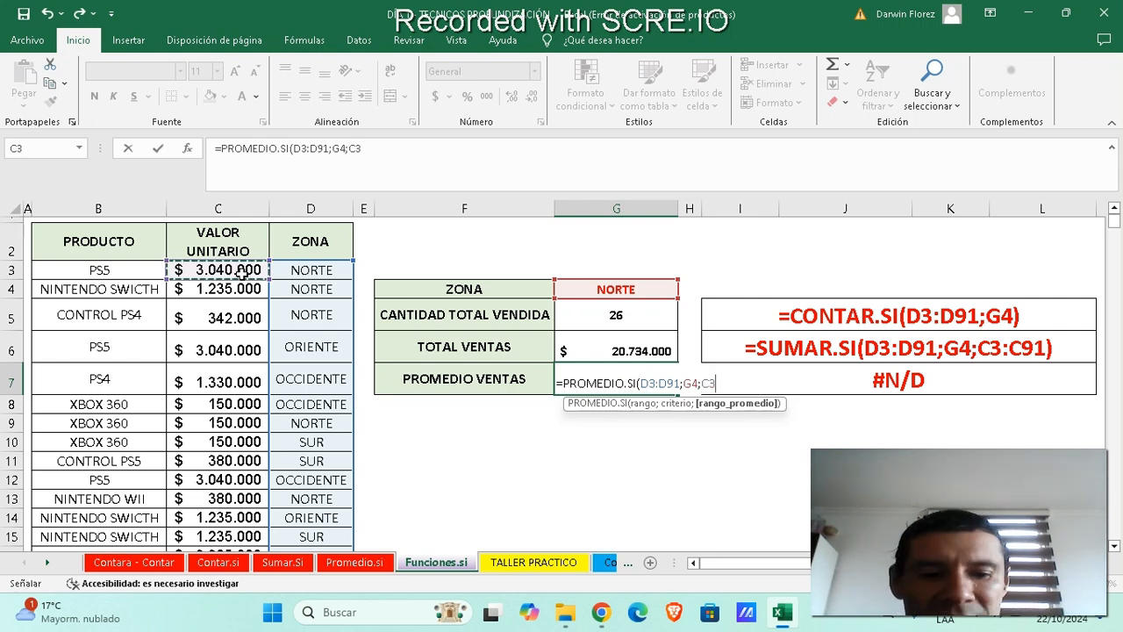
key(ctrl+shift+Down)
text())
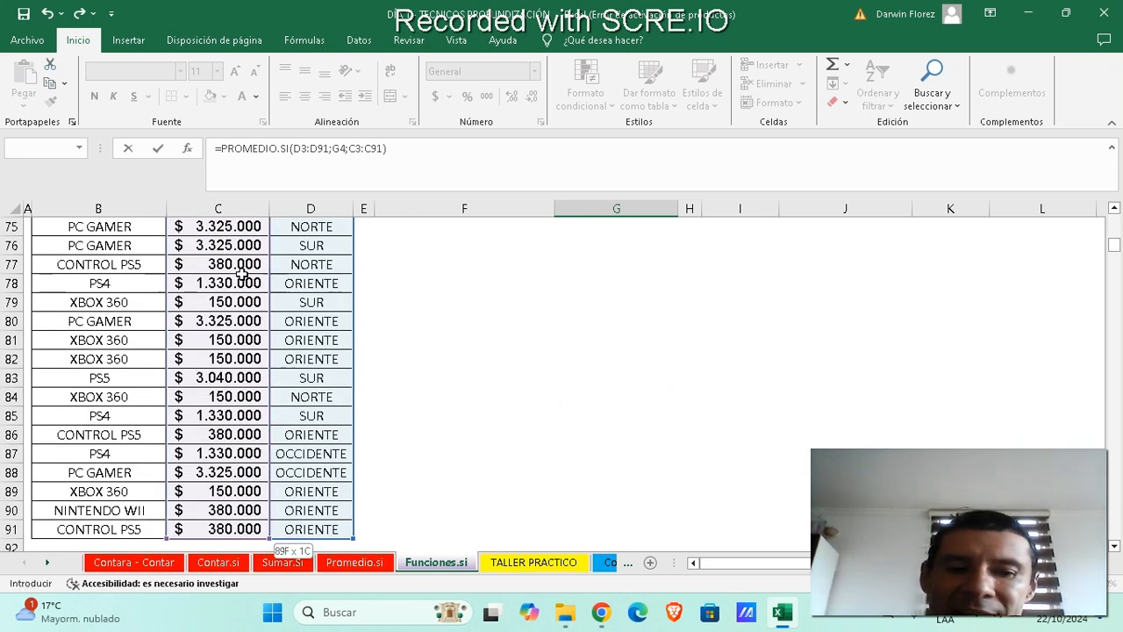
key(Return)
Step: Make the PROMEDIO VENTAS result in G7 bold and format it as Contabilidad with no decimals
click(1113, 208)
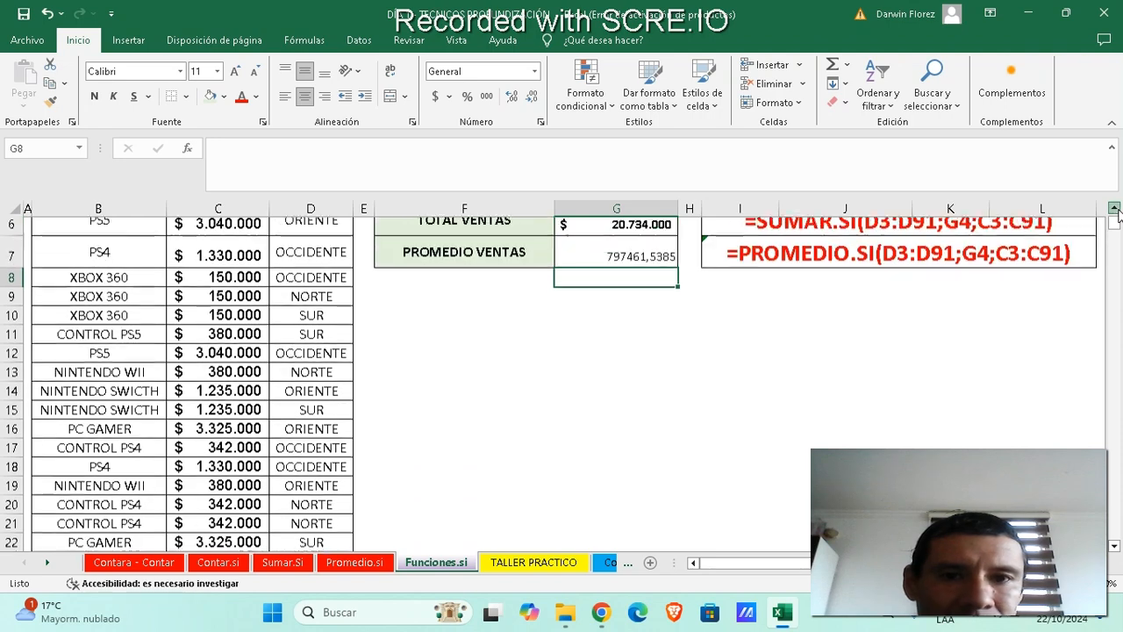
click(1113, 211)
click(600, 383)
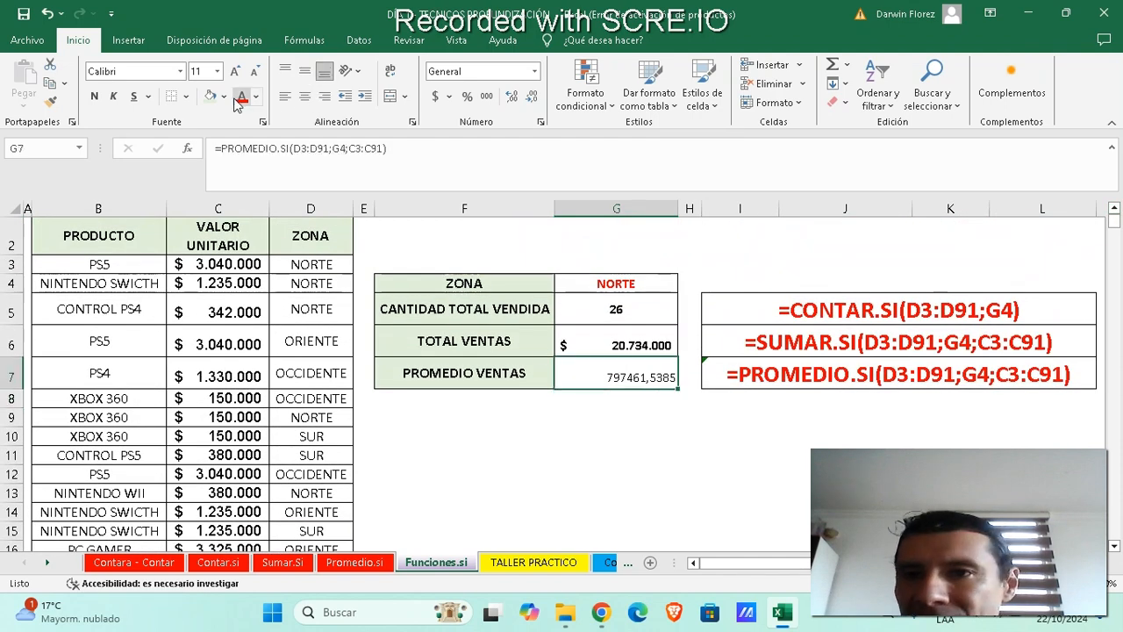
click(534, 71)
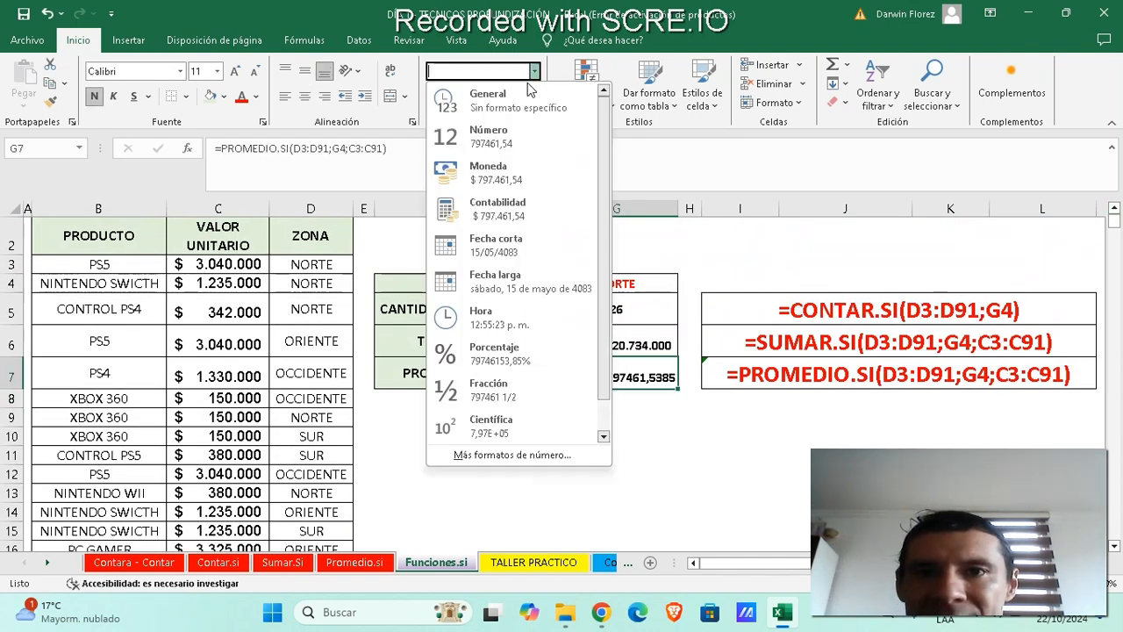
click(515, 175)
click(532, 96)
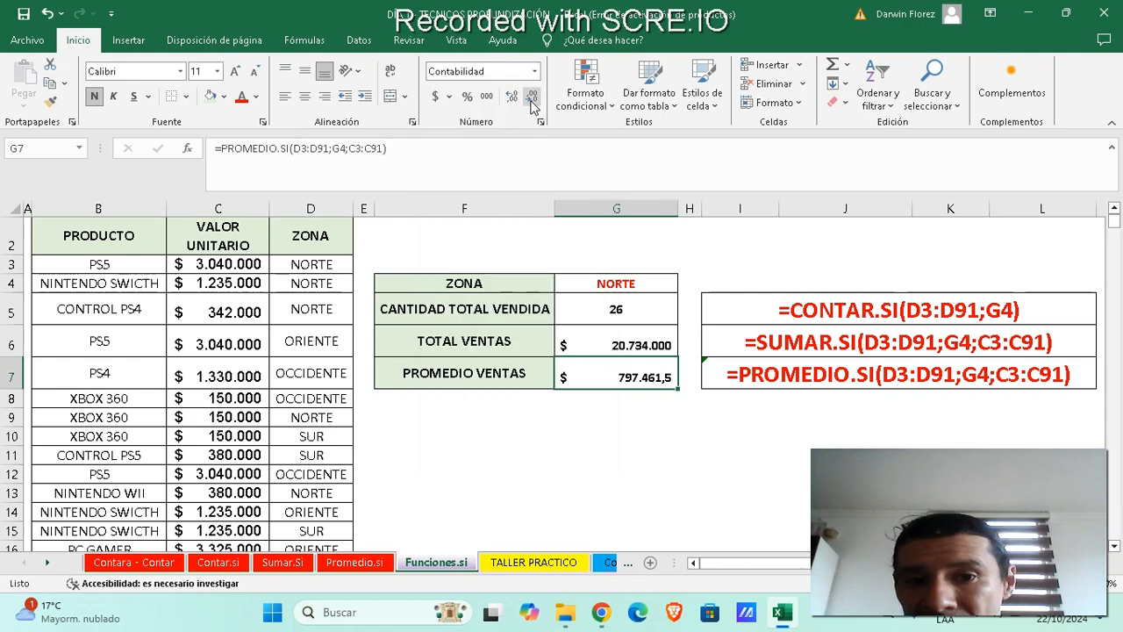
click(532, 96)
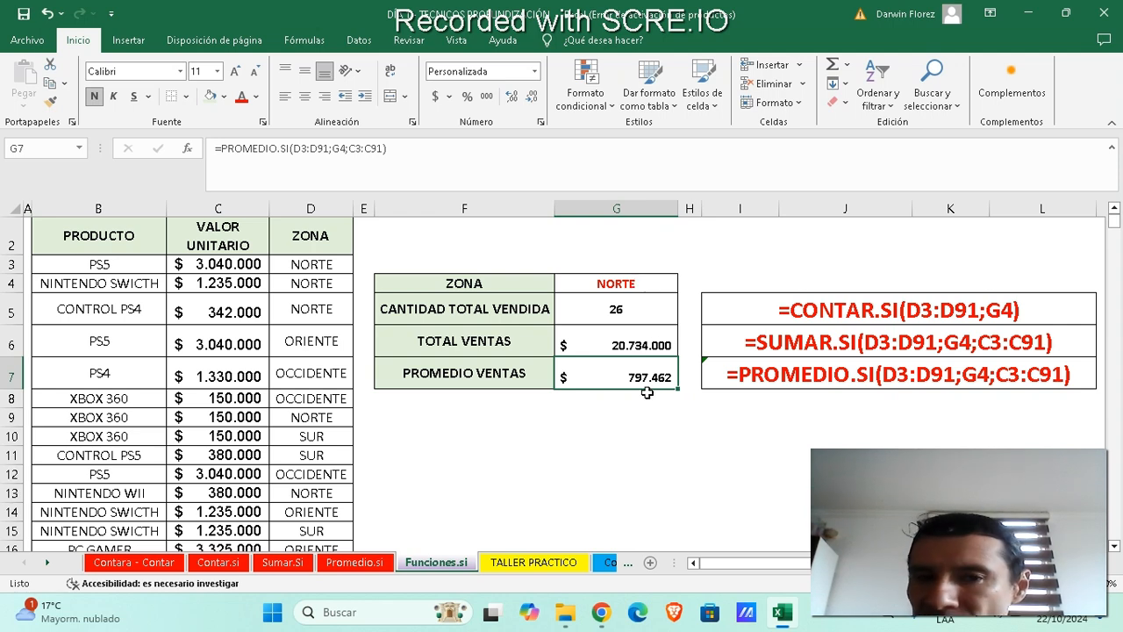
Step: Check the count, total and average together by switching the zone in G4 to SUR, ORIENTE and OCCIDENTE, ending on NORTE
click(654, 283)
click(684, 285)
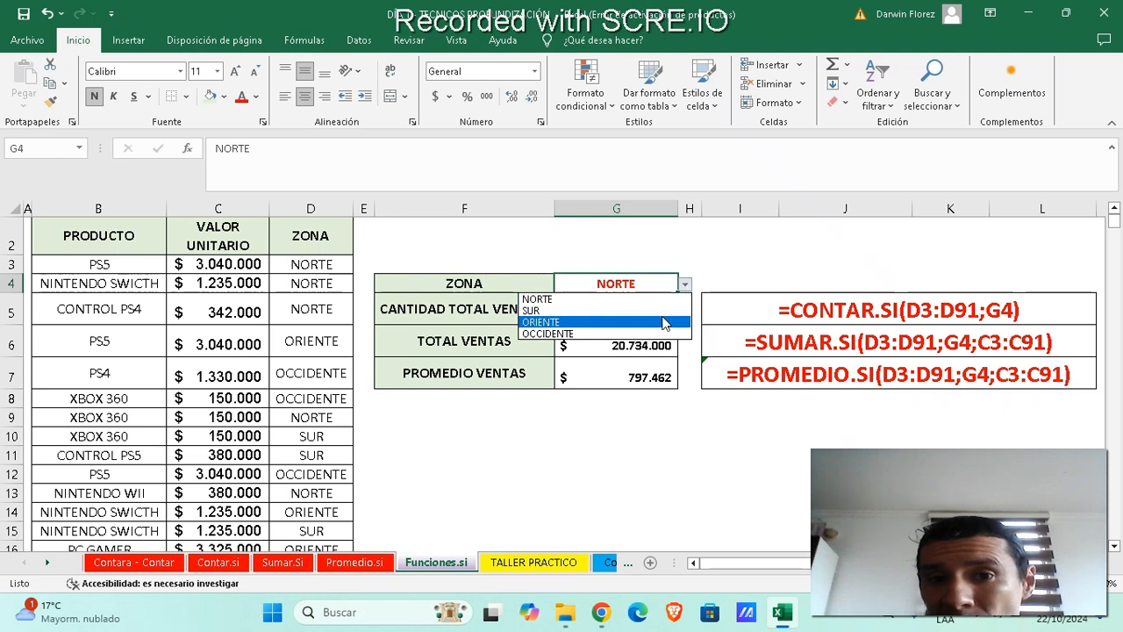
click(535, 310)
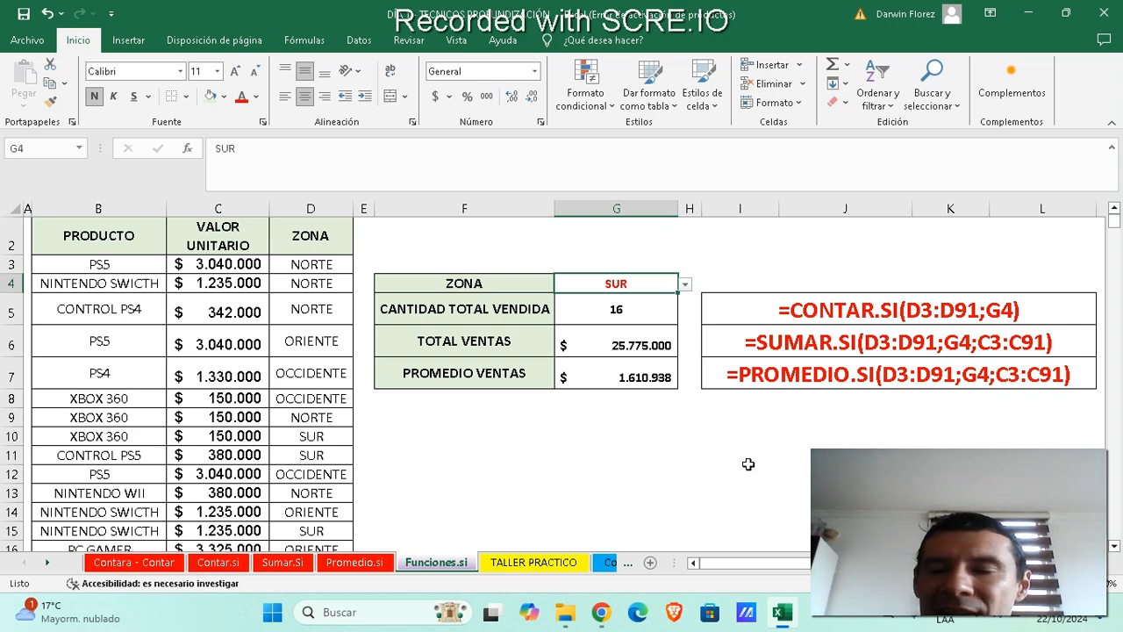
click(685, 284)
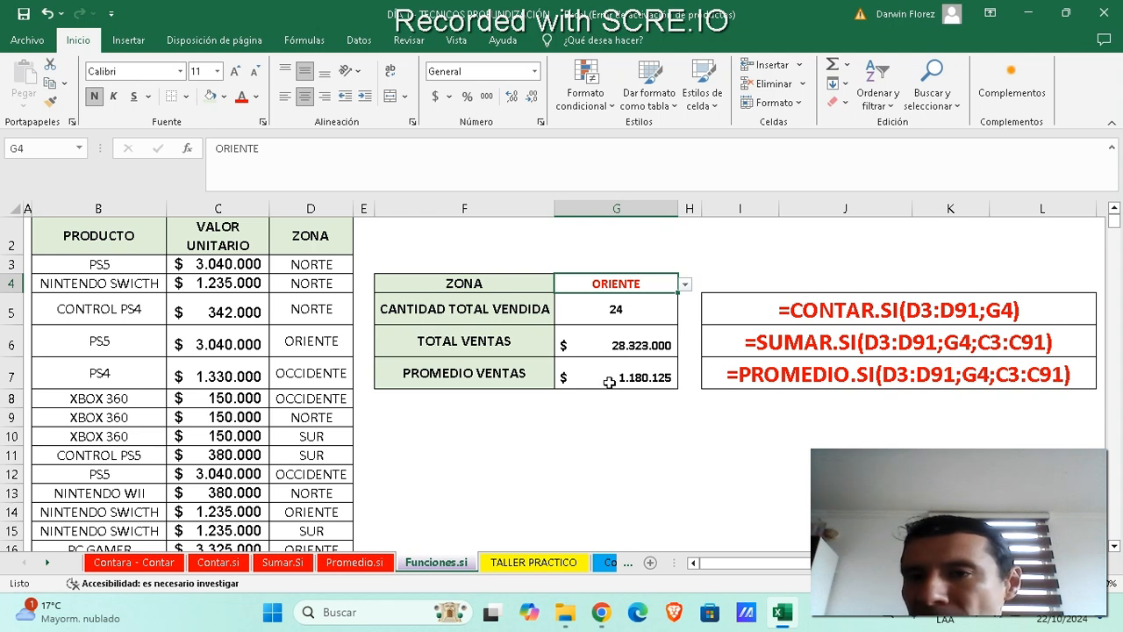
click(684, 284)
click(639, 334)
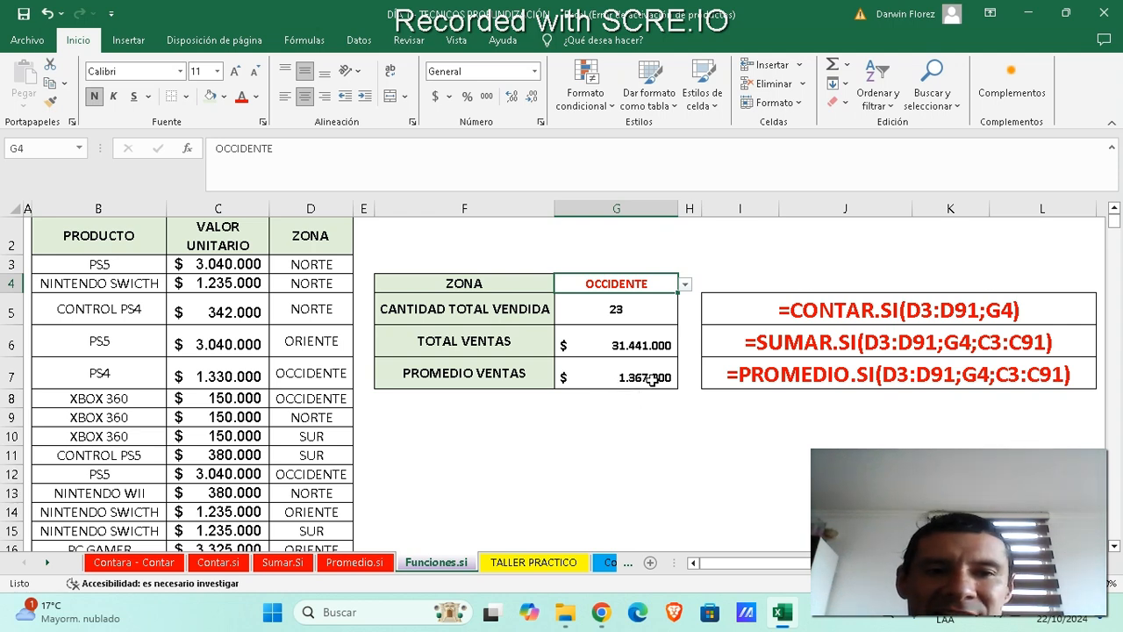
click(685, 284)
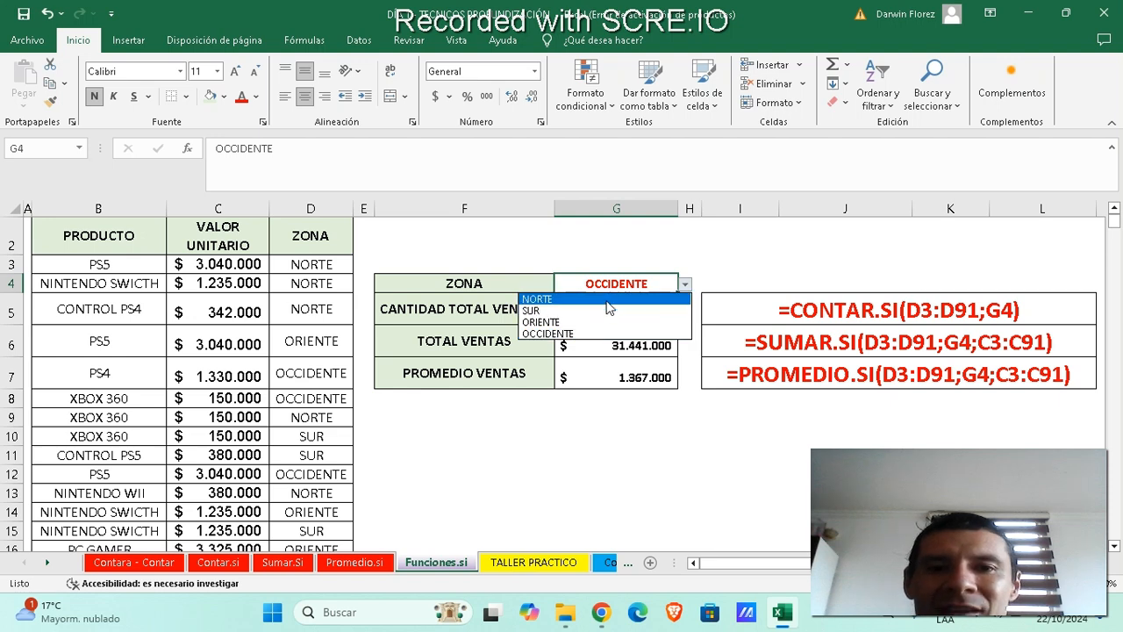
click(540, 300)
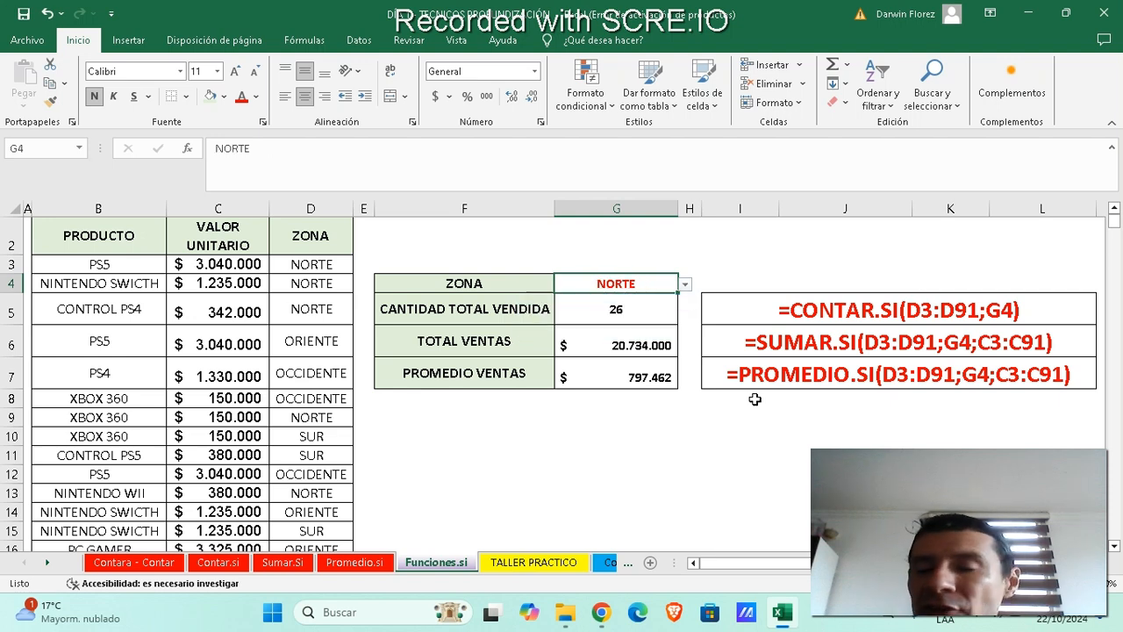